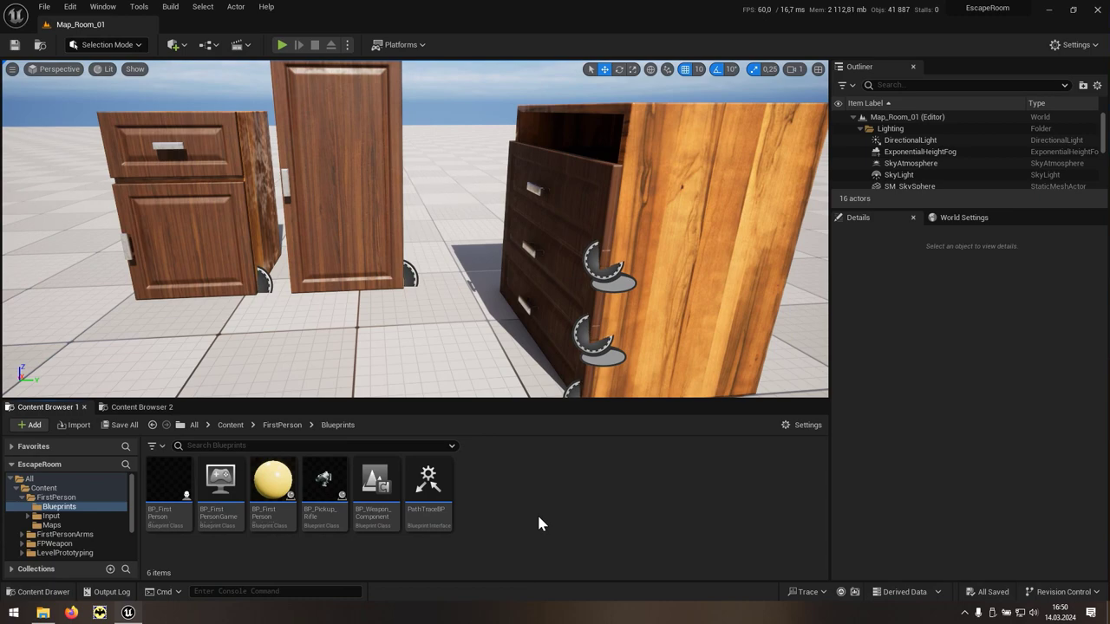
Step: Open the SM_Wardrobe_01 folder from the project's Content root
left_click(231, 425)
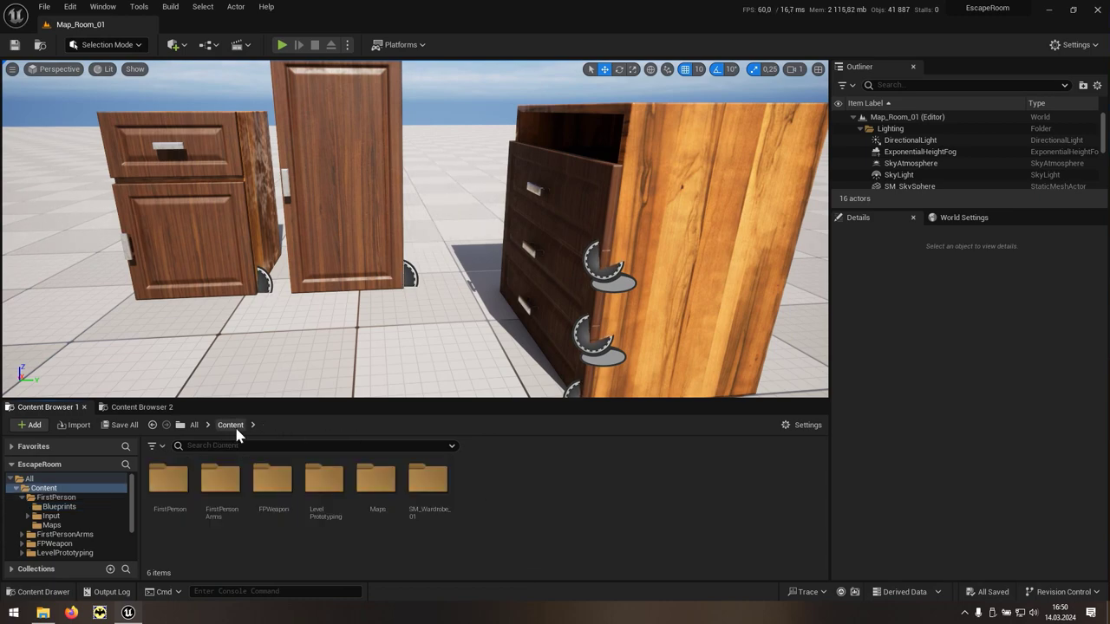
left_click(428, 518)
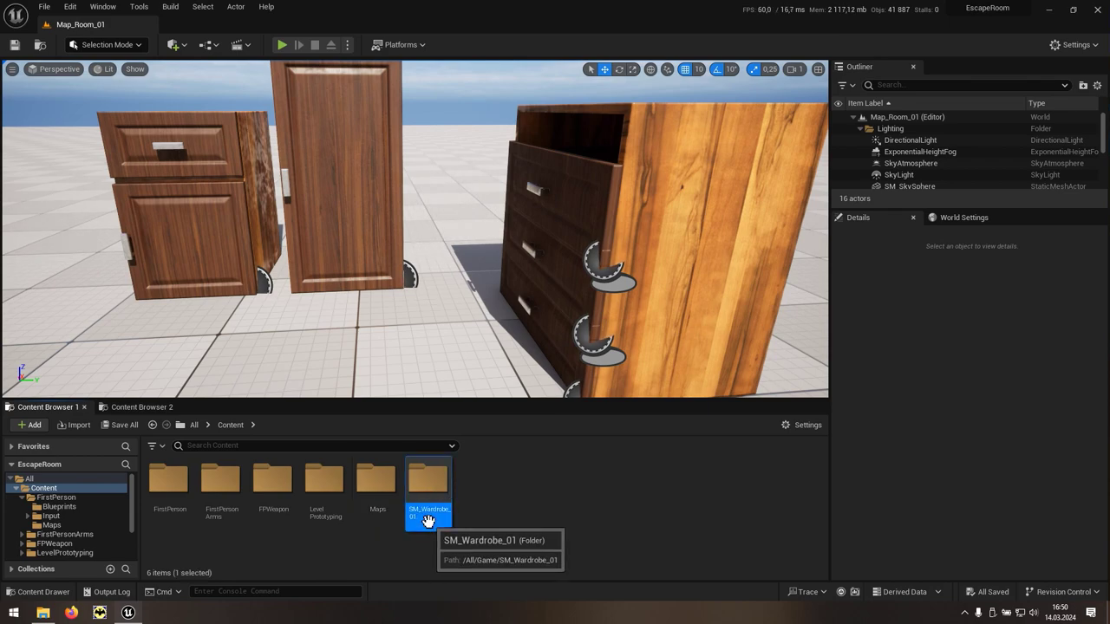
double_click(427, 518)
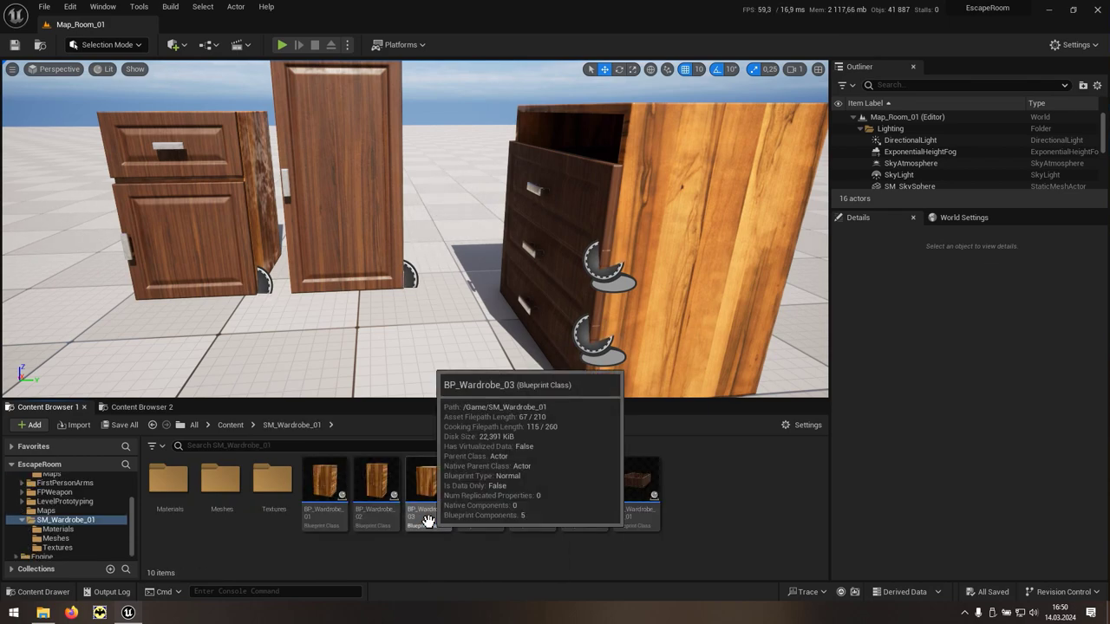
Step: Create an Actor-based Blueprint Class named BP_Key_01
right_click(713, 518)
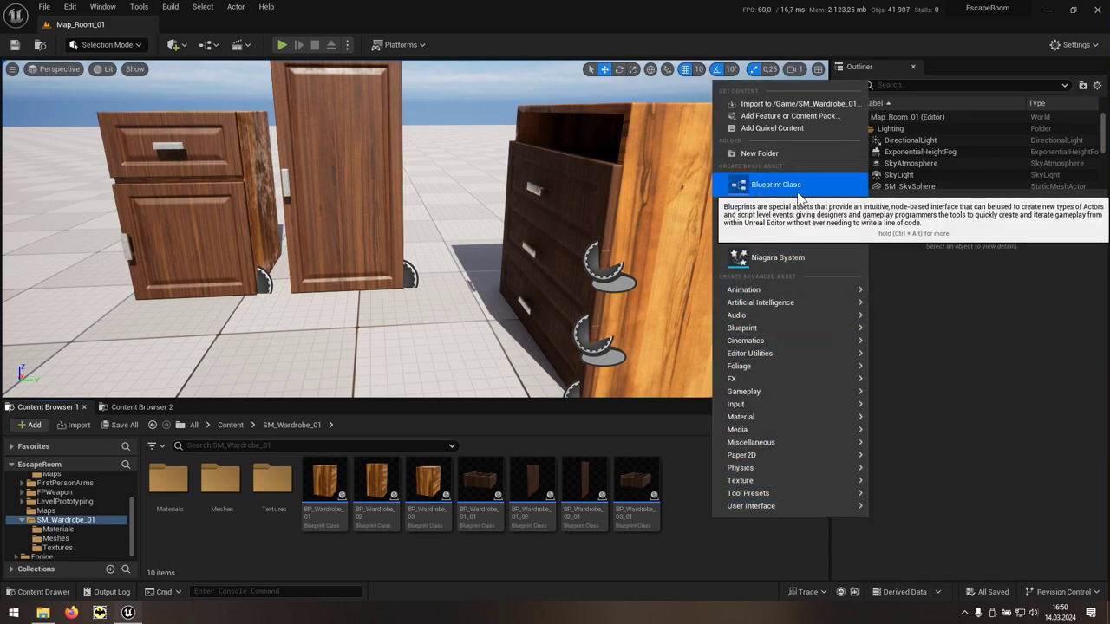
left_click(805, 196)
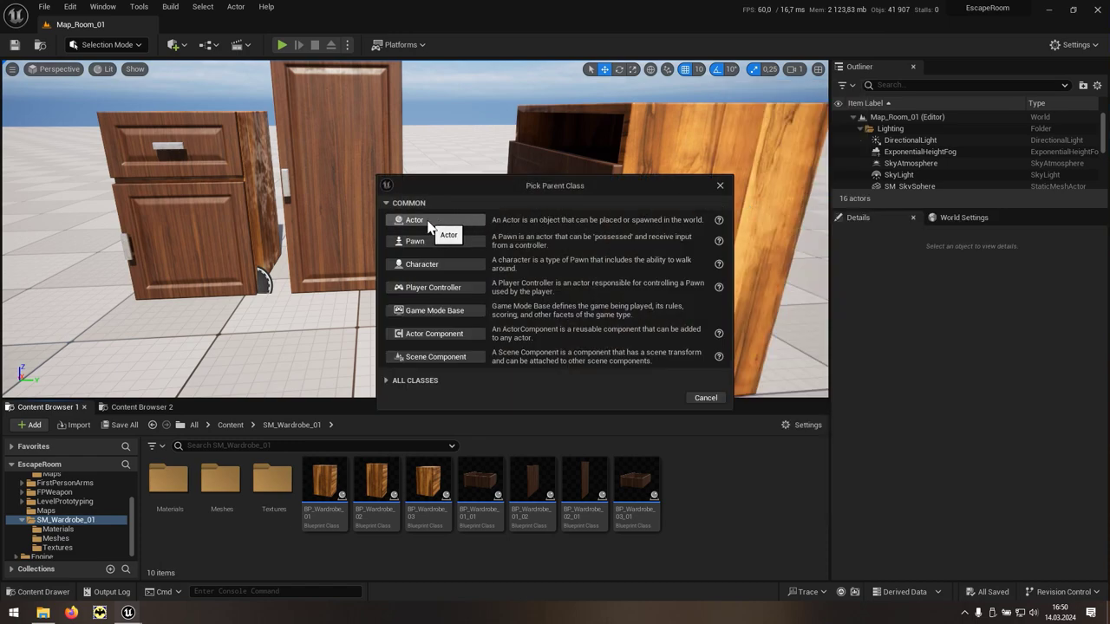
left_click(428, 221)
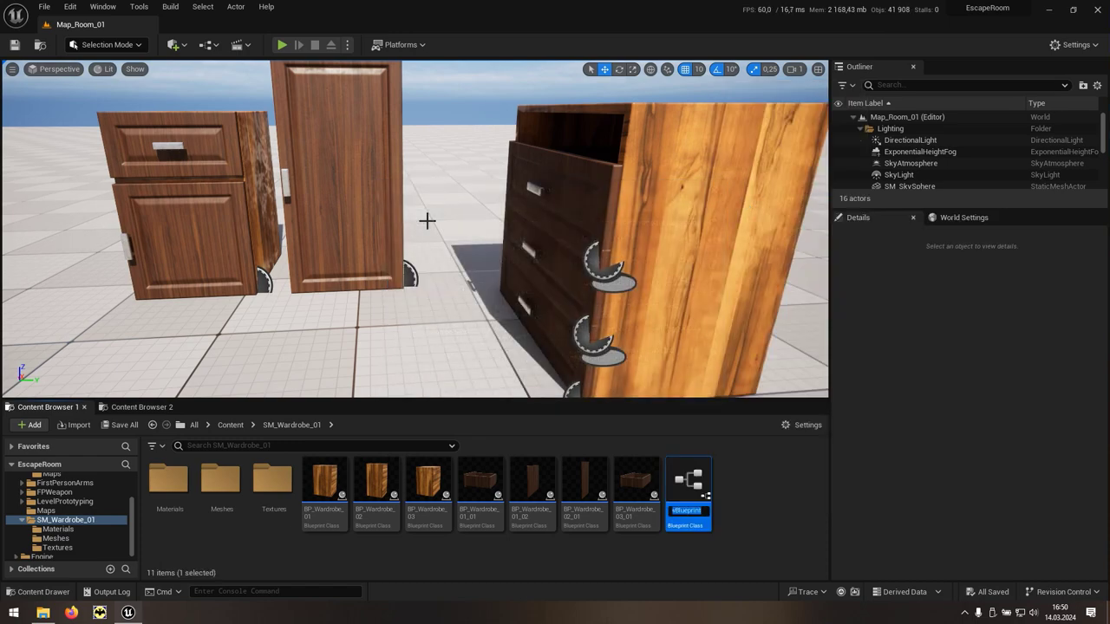
type("BP_Ke")
type("y_01")
key("Return")
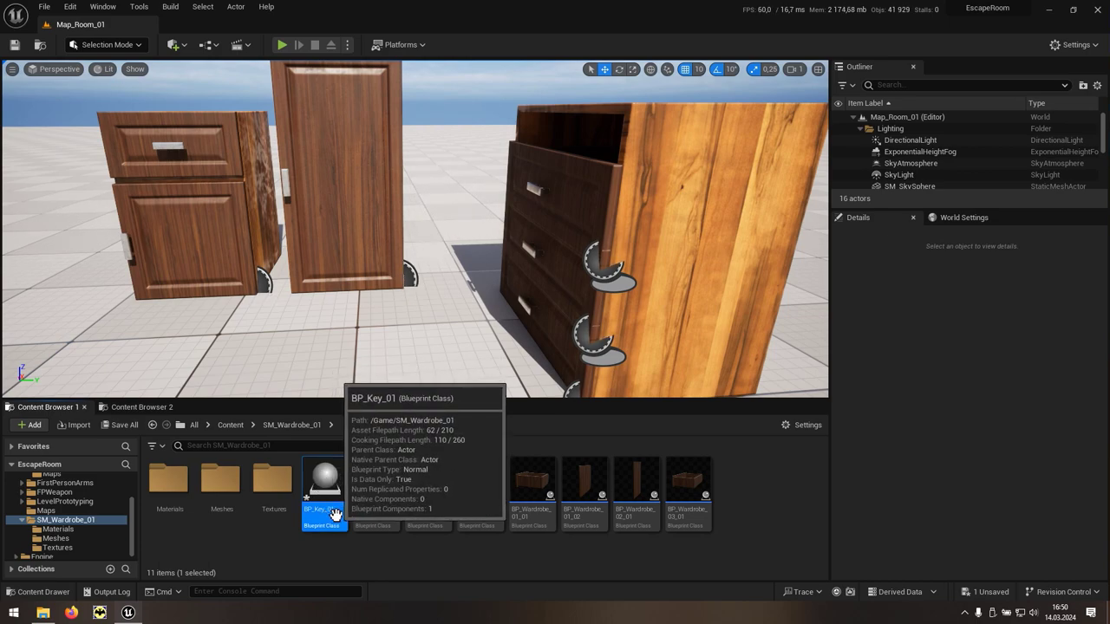
Step: Open BP_Key_01 and add a Cube component
double_click(336, 513)
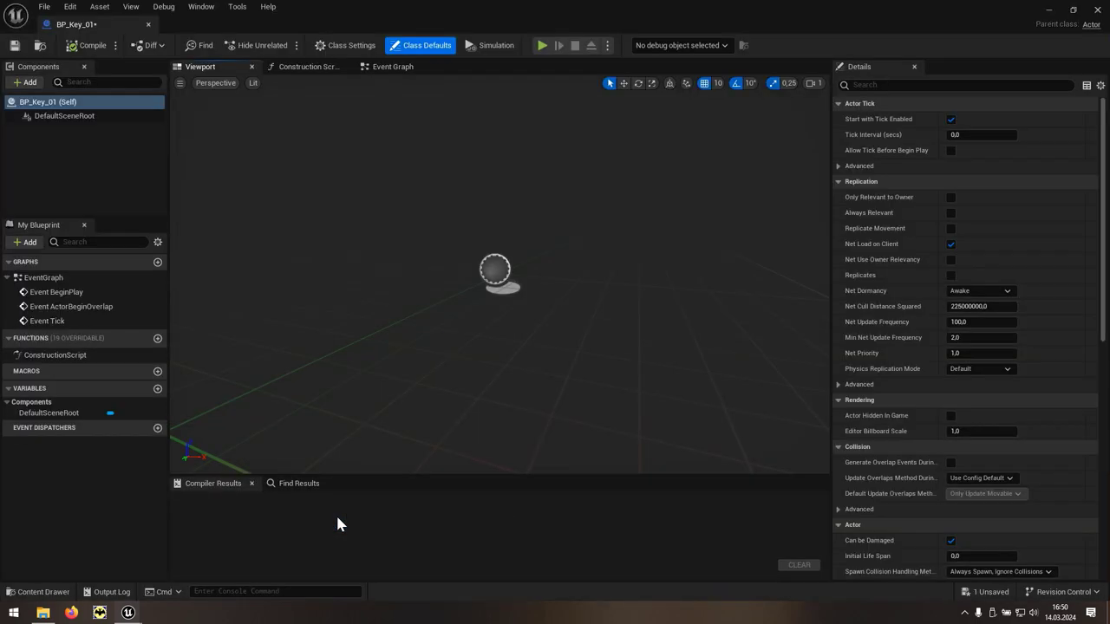
left_click(38, 86)
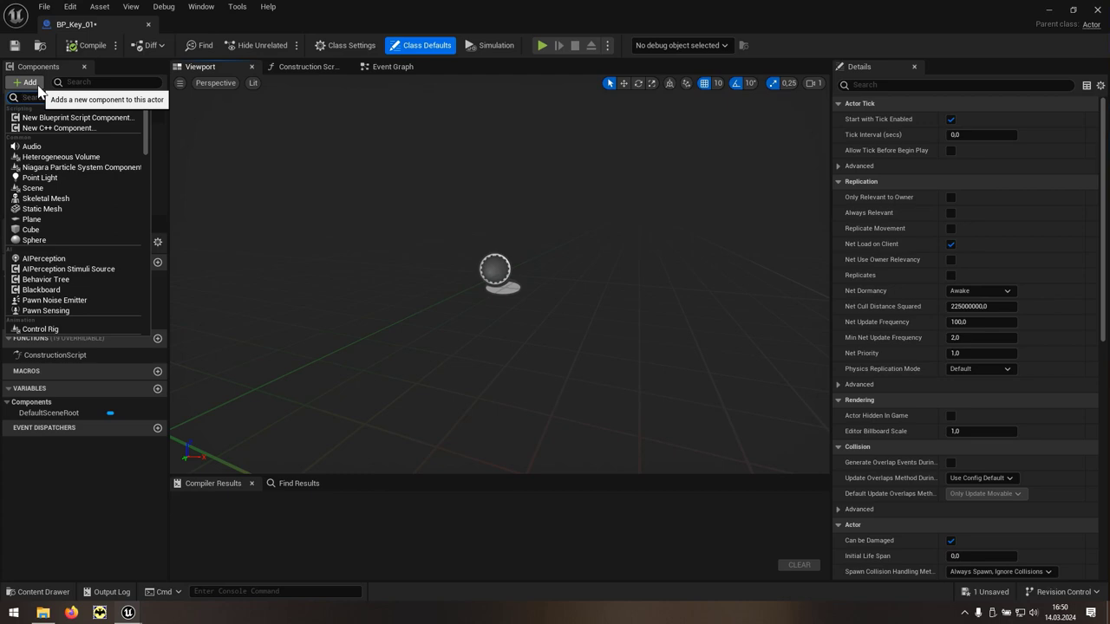
type("cube")
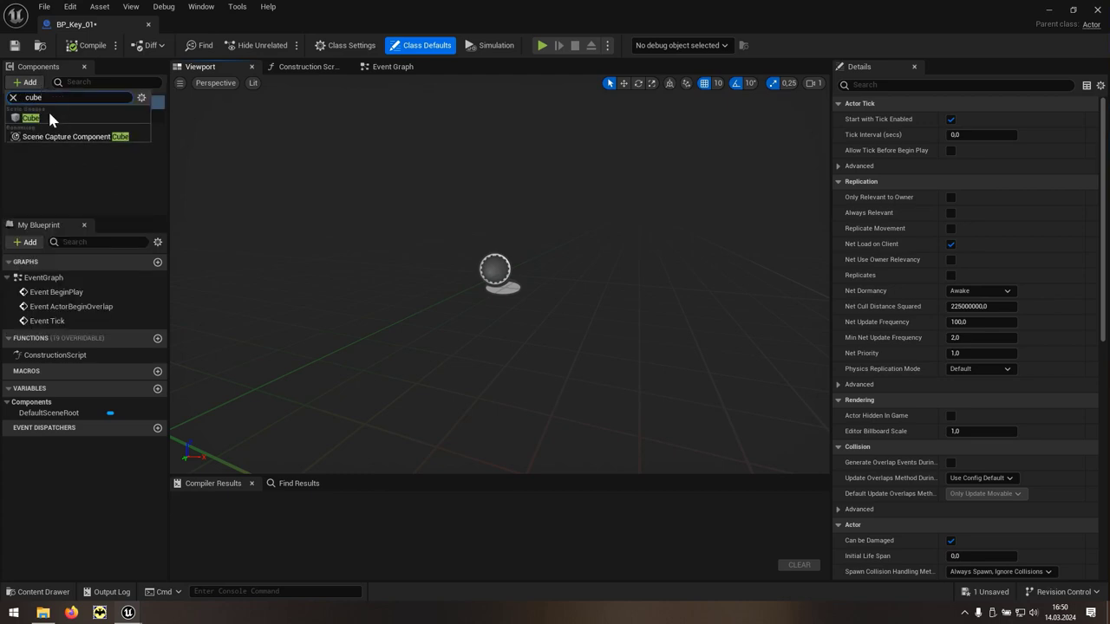
left_click(31, 121)
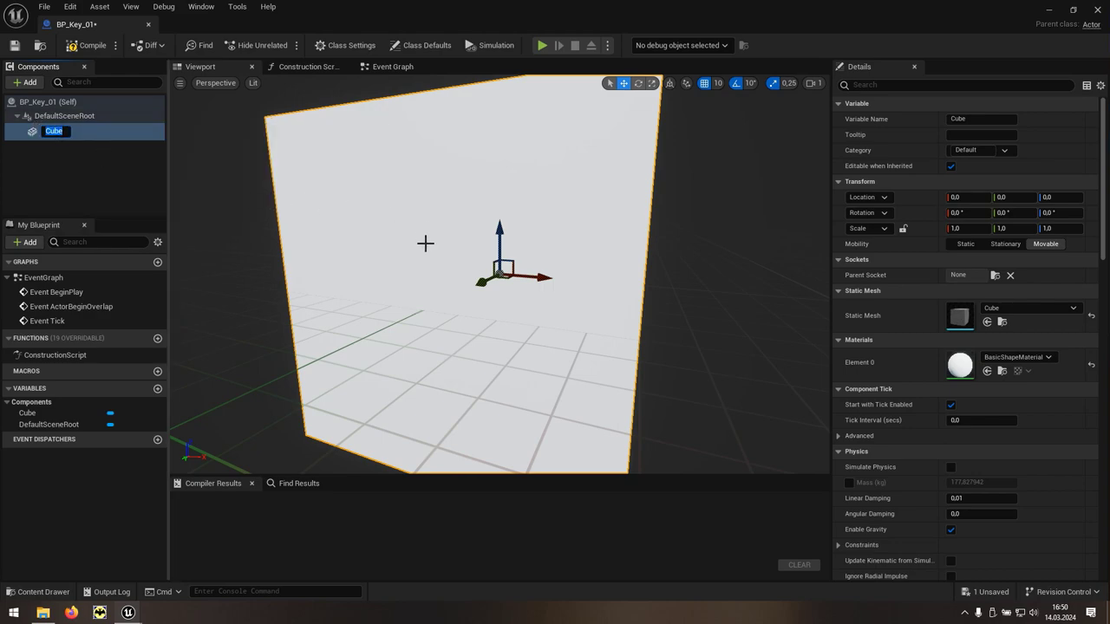
Step: Scale the Cube to 0,3 on X, Y and Z
left_click(967, 230)
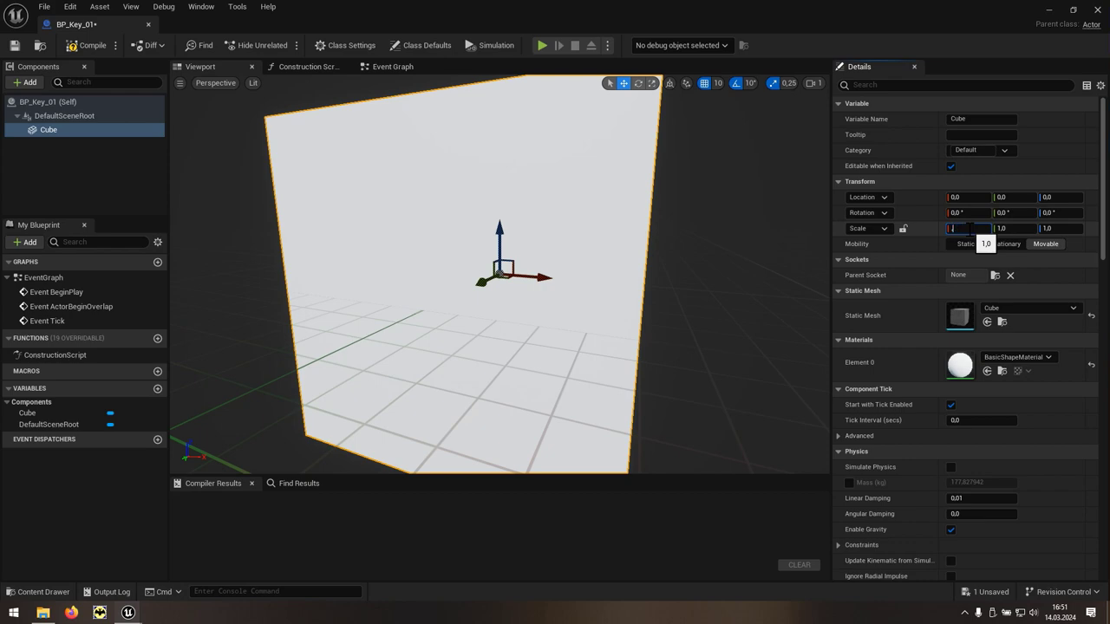
type("0,3")
key("Tab")
type("0,3")
key("Tab")
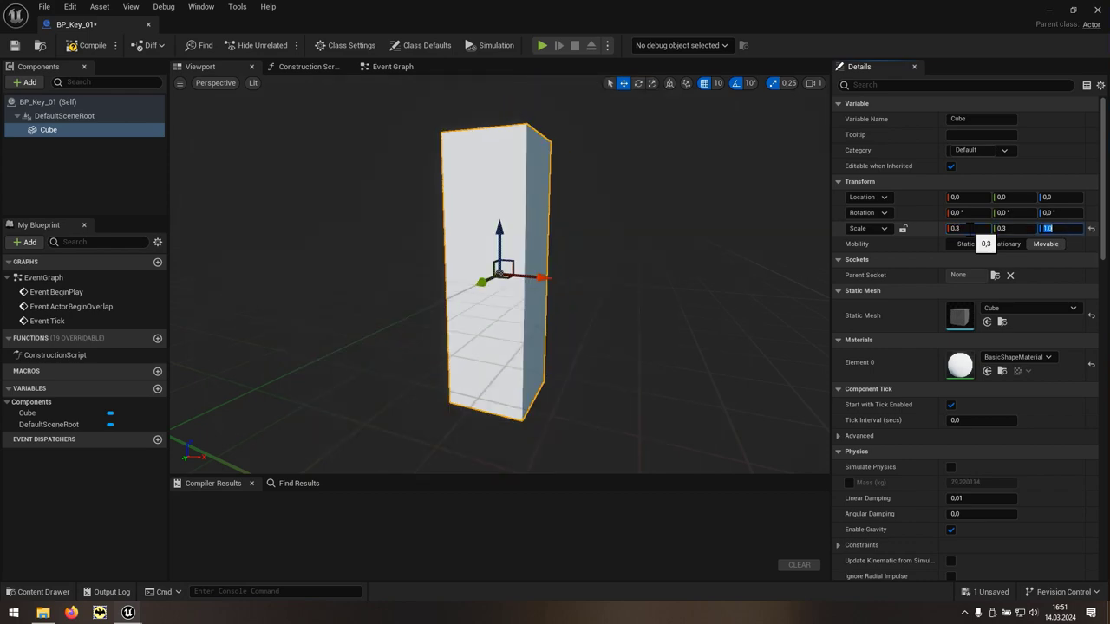
type("0,3")
key("Return")
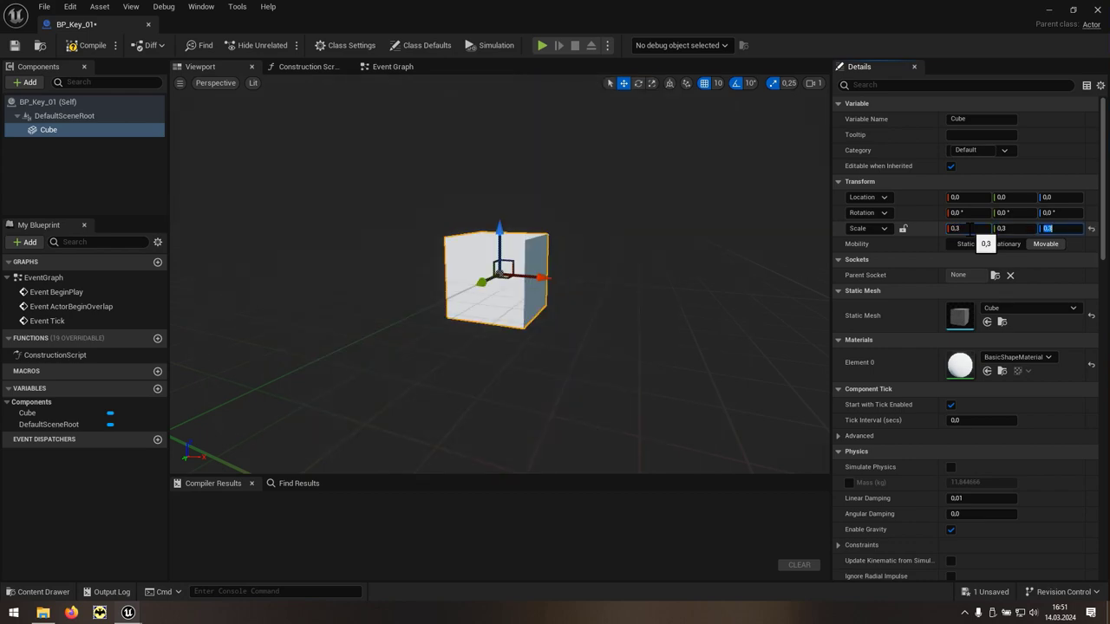
Step: Add PathTraceBP under Implemented Interfaces in Class Settings and compile BP_Key_01
left_click(418, 76)
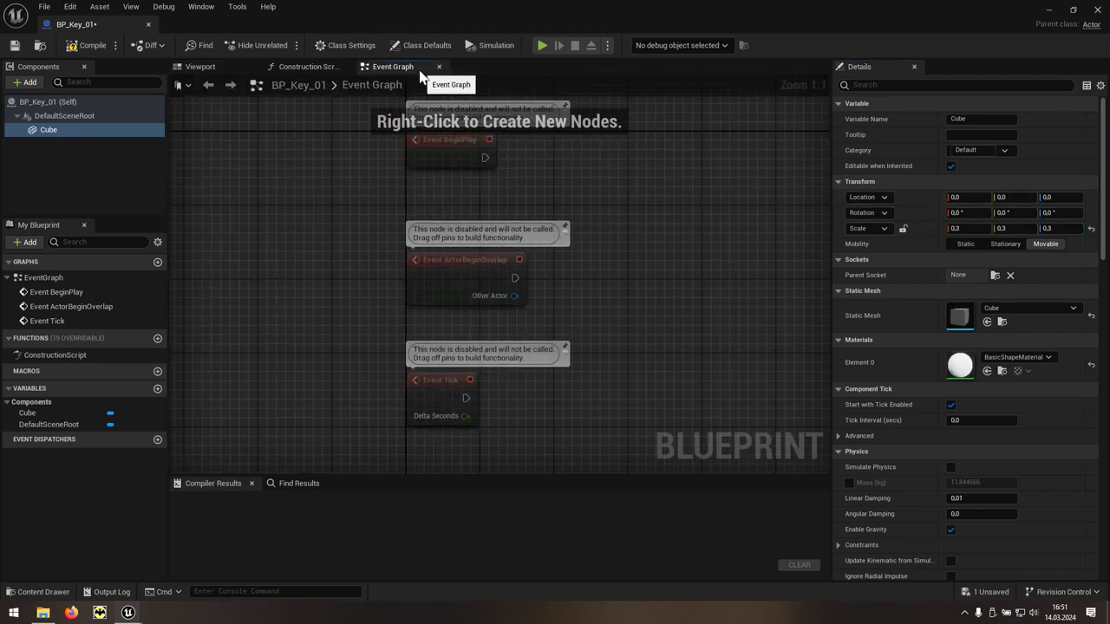
left_click(370, 50)
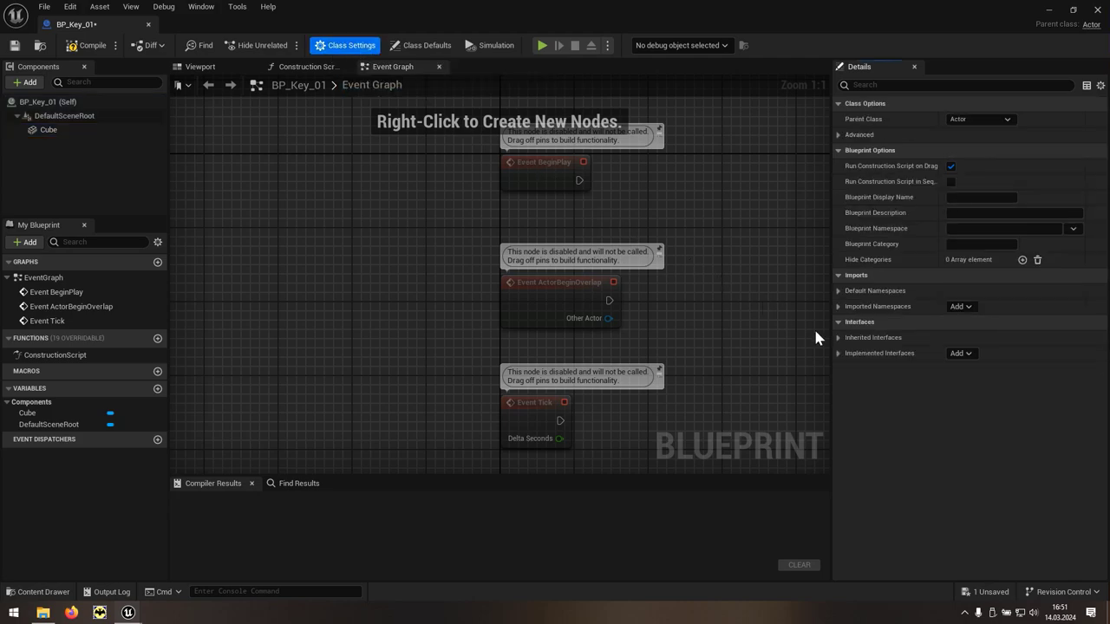
left_click(960, 354)
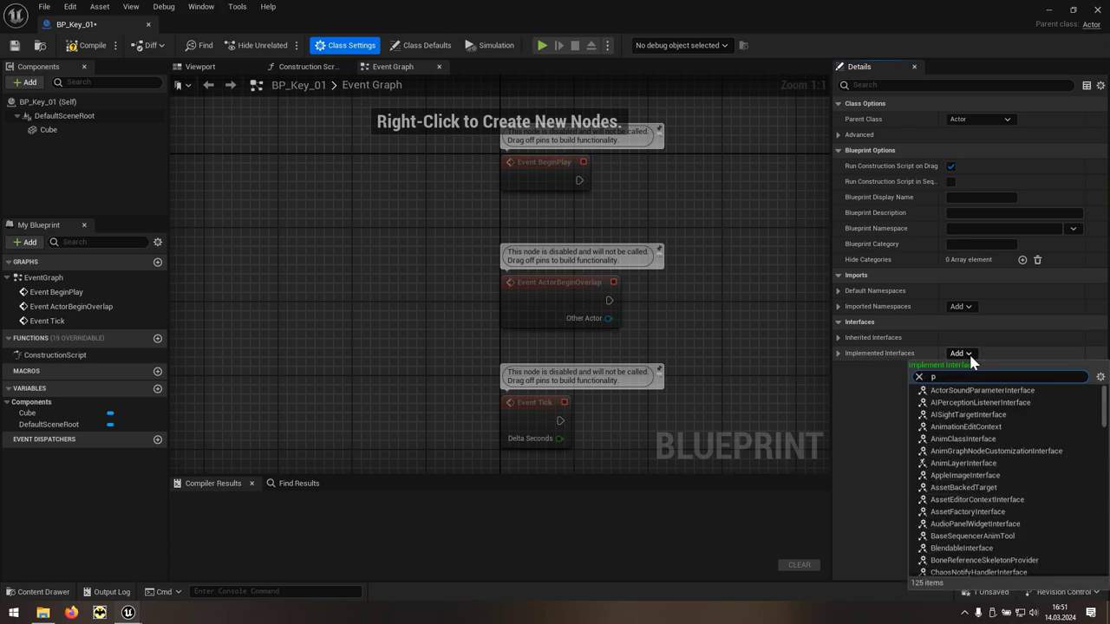
type("ath")
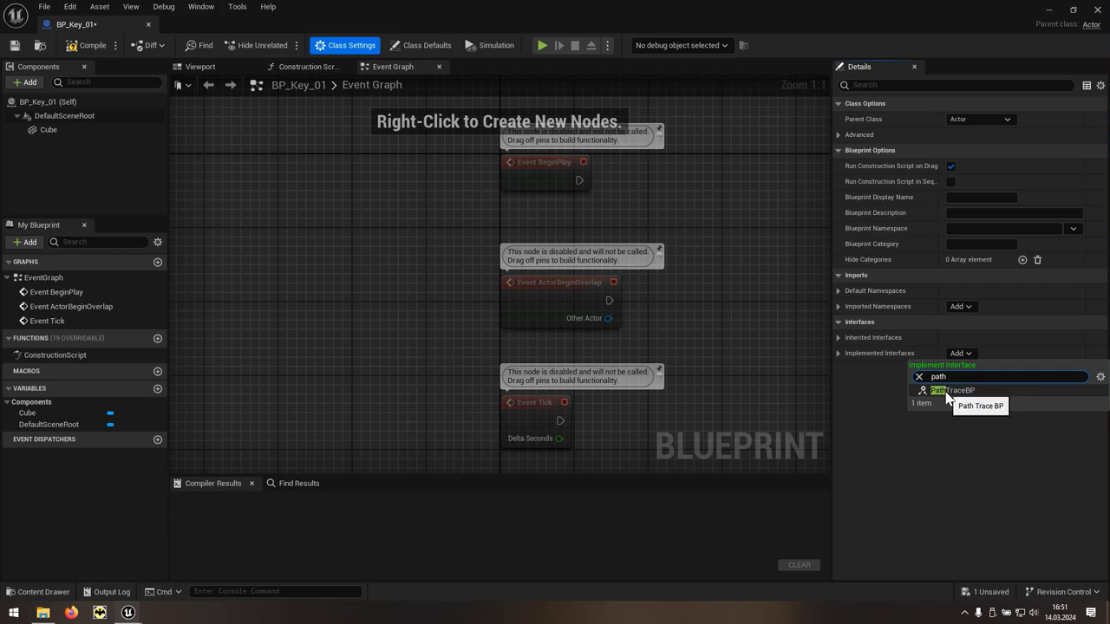
left_click(946, 396)
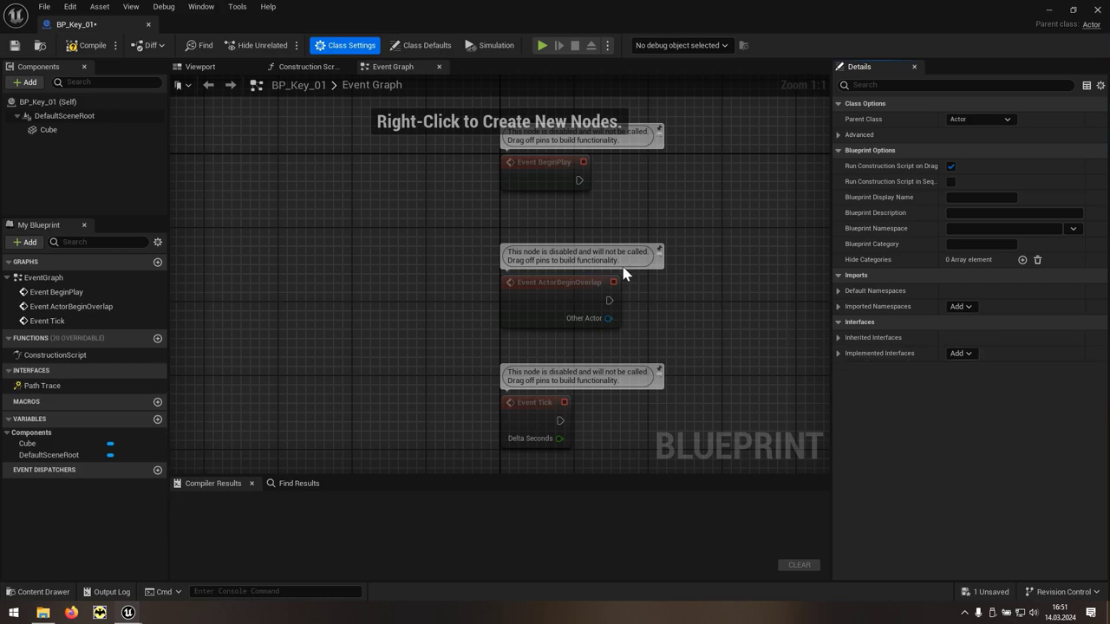
left_click(88, 48)
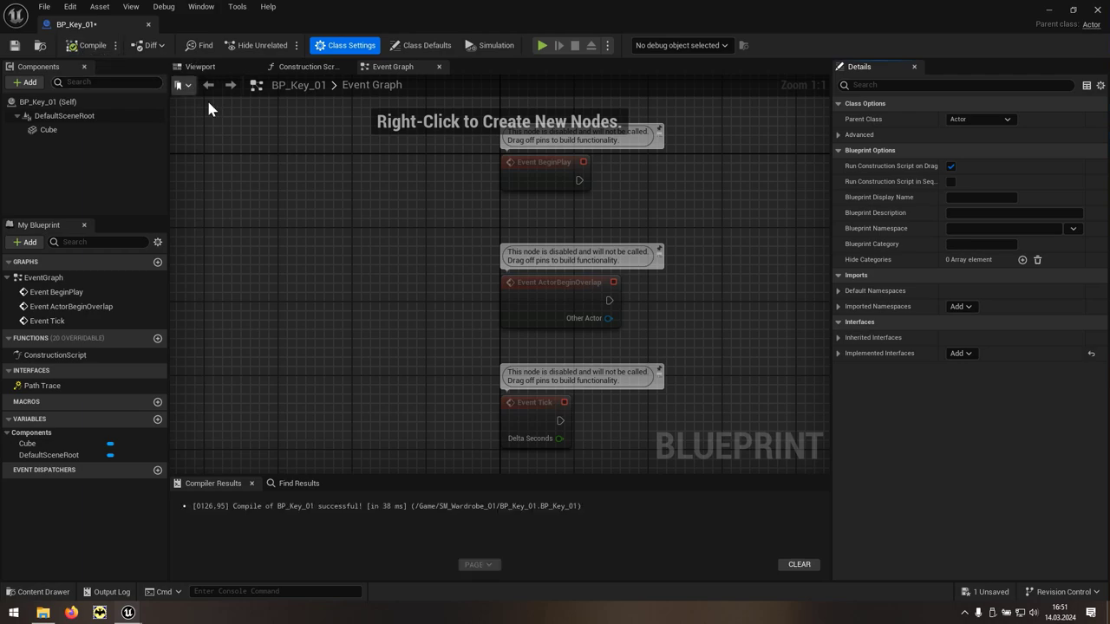
Step: Add an Event Path Trace node to the event graph
right_click_drag(630, 221, 339, 216)
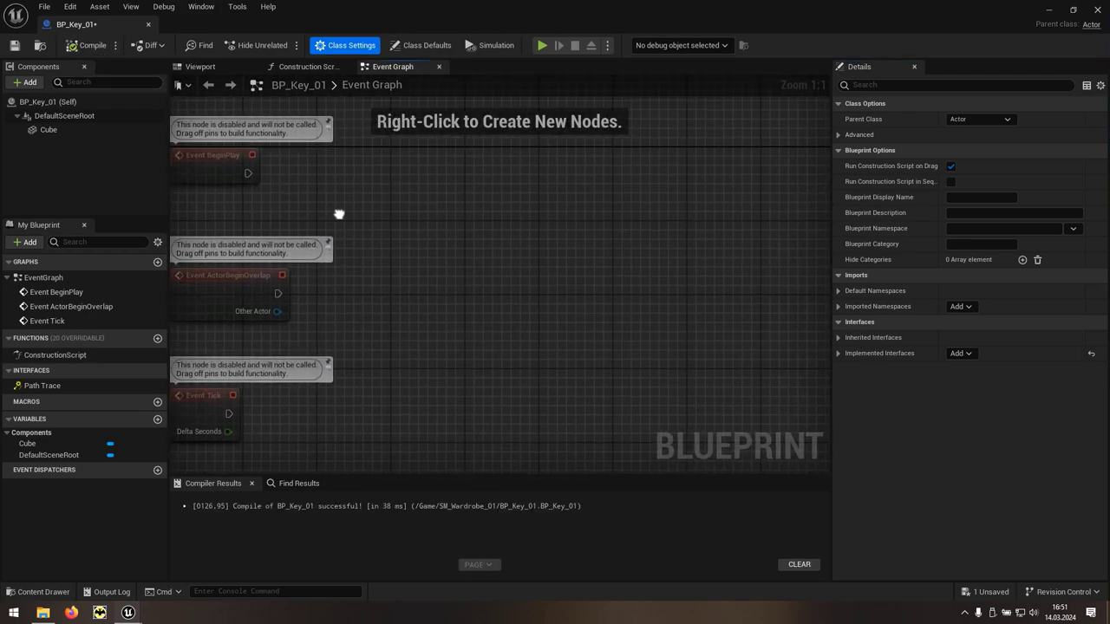
right_click(502, 228)
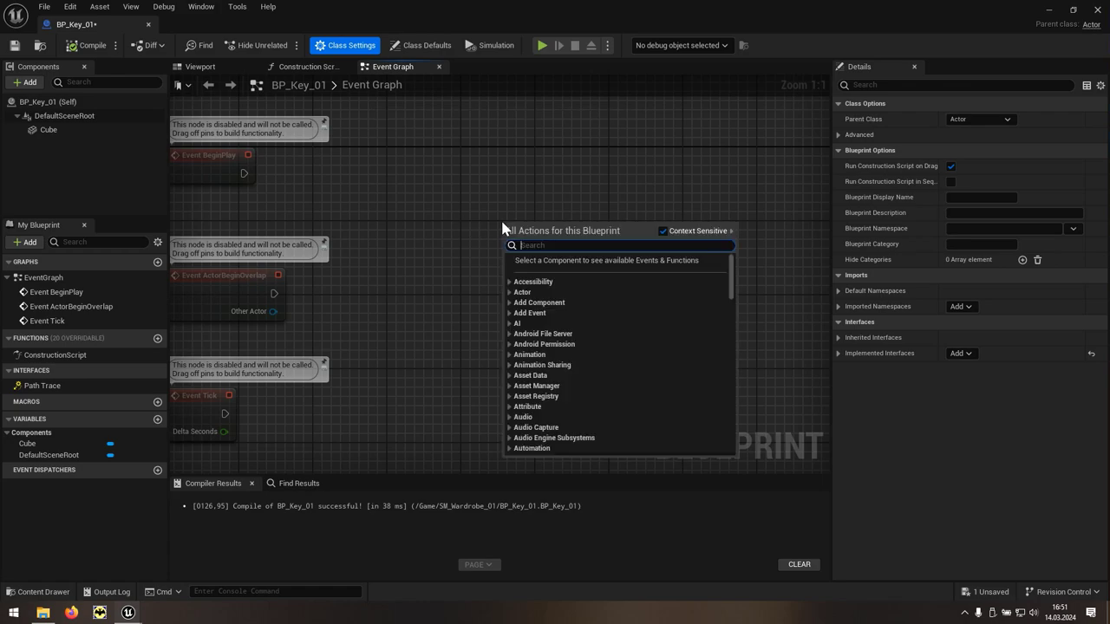
type("patht")
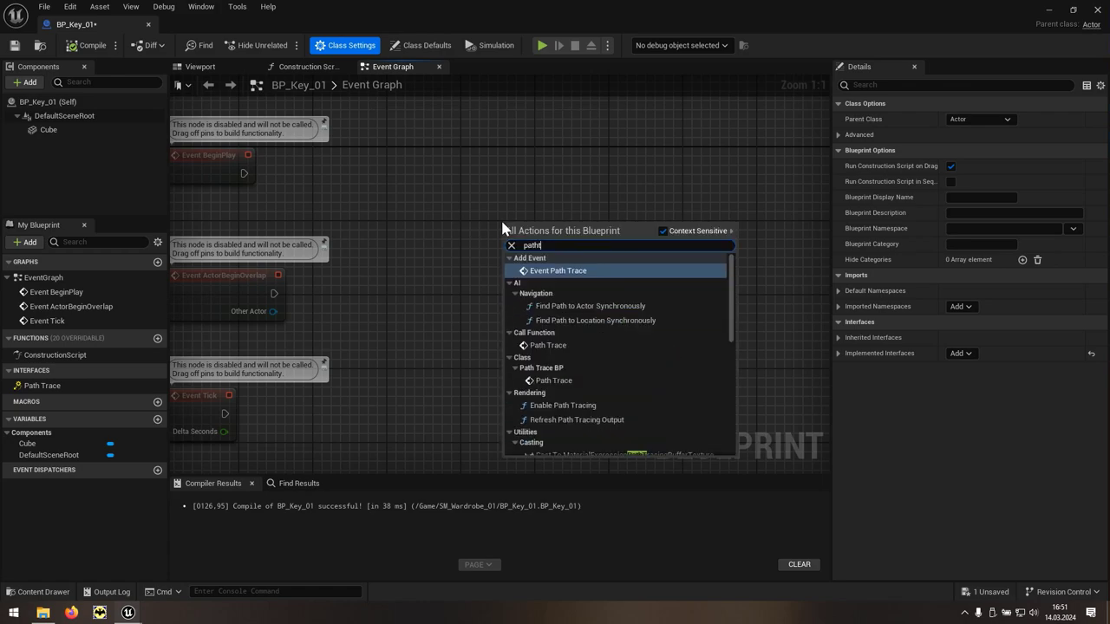
left_click(591, 273)
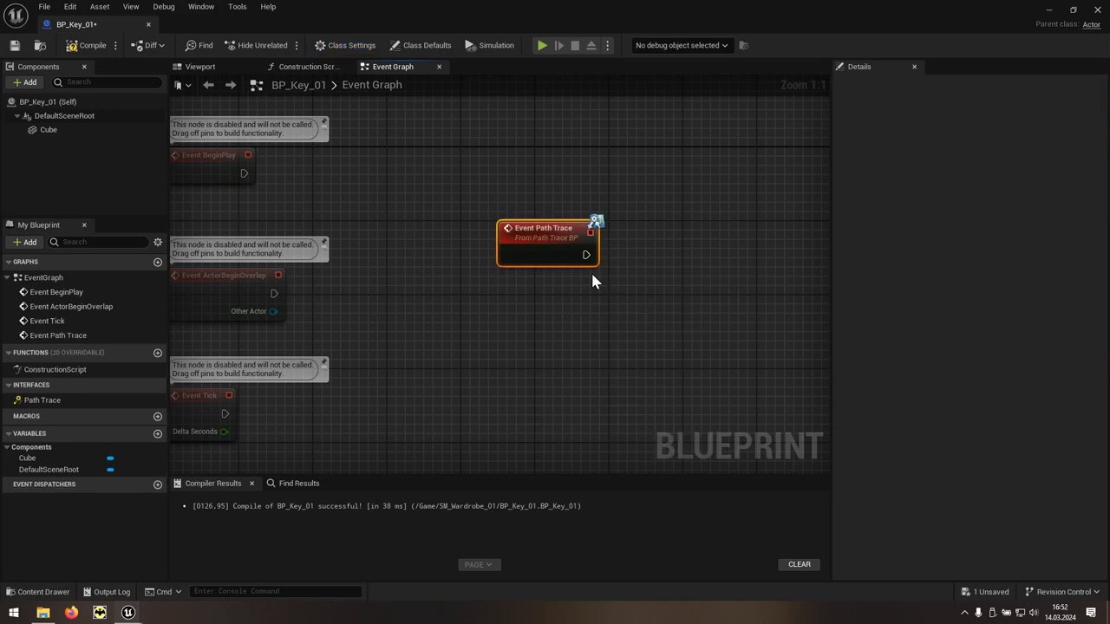
Step: Place a Cube getter and add a Destroy Component node targeting it
right_click_drag(610, 323, 433, 319)
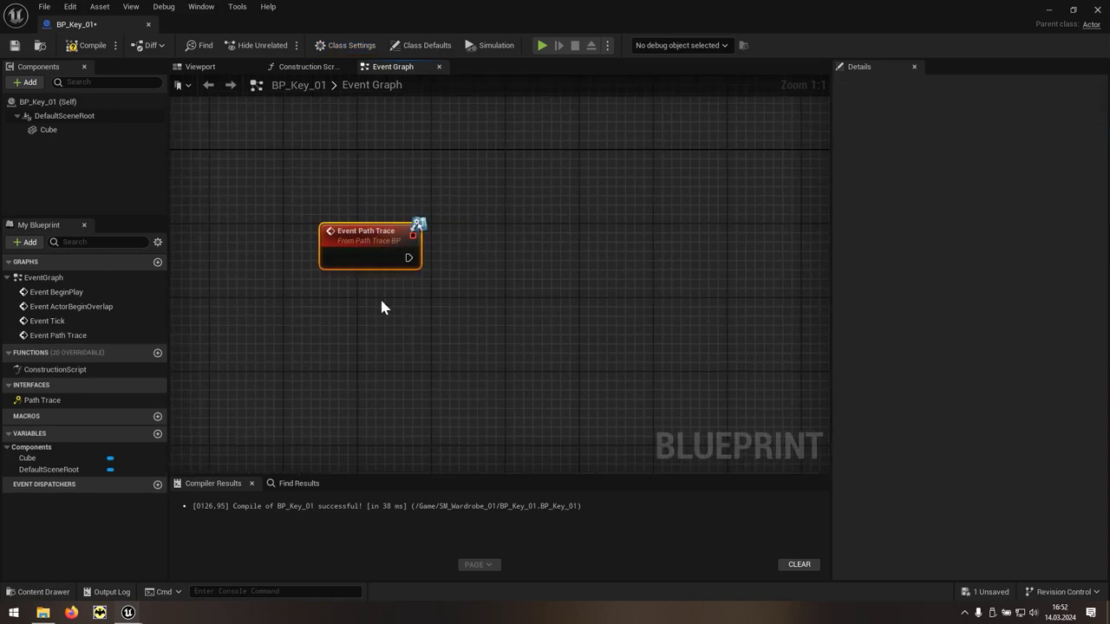
left_click(72, 131)
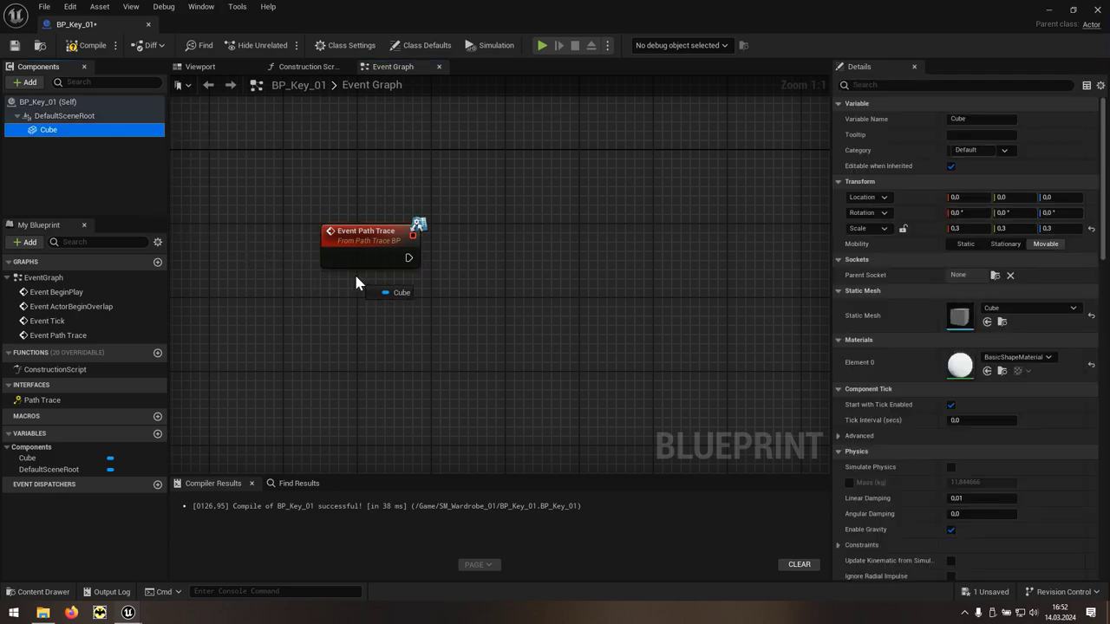
mouse_move(326, 276)
left_mouse_down()
mouse_move(365, 289)
mouse_move(475, 277)
left_mouse_up()
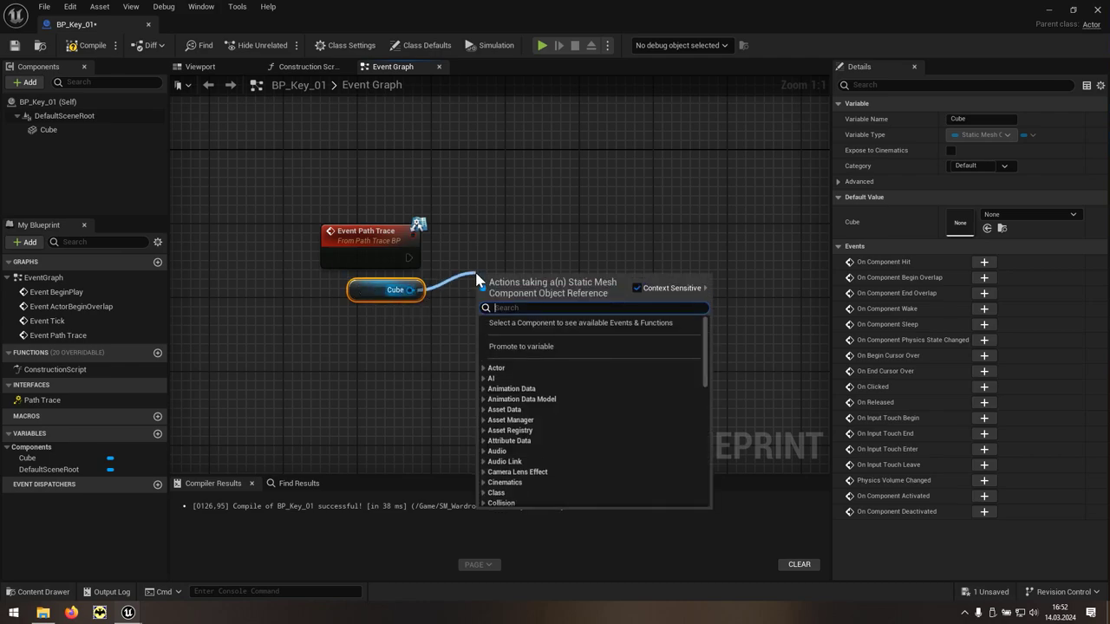
type("destroy")
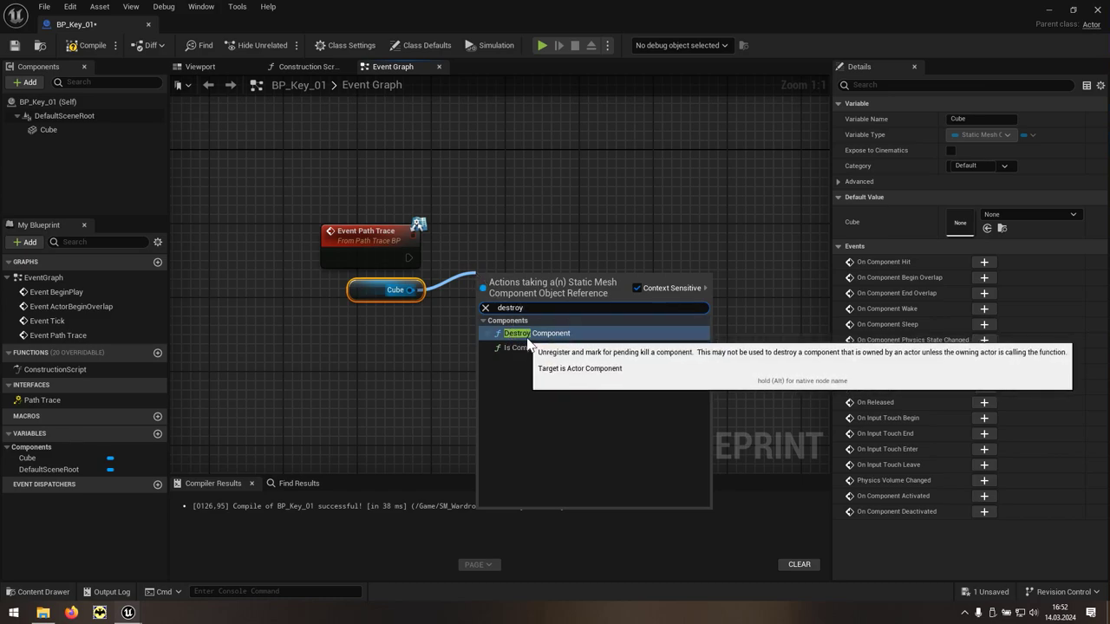
left_click(572, 340)
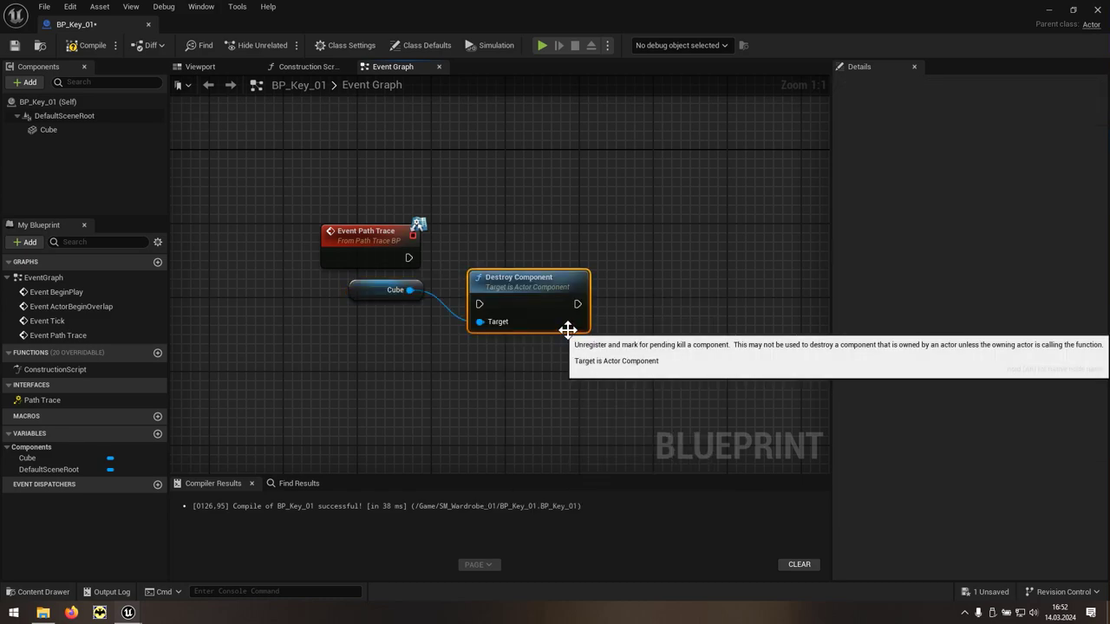
Step: Reposition Destroy Component and add an Is Valid check on the Cube
left_click_drag(555, 276, 672, 235)
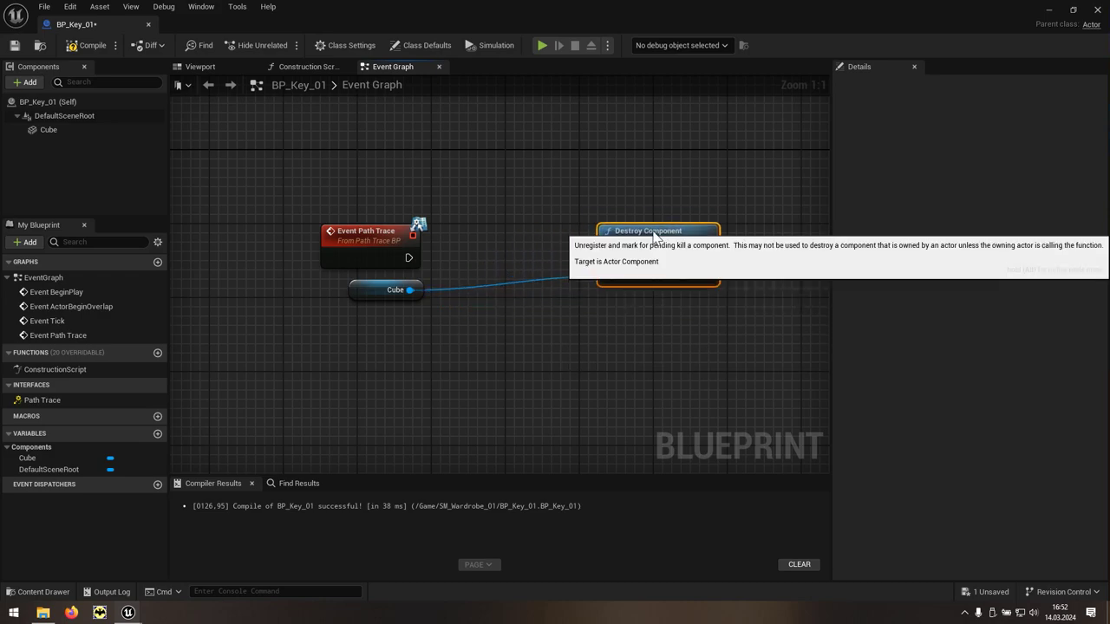
left_click_drag(642, 229, 651, 238)
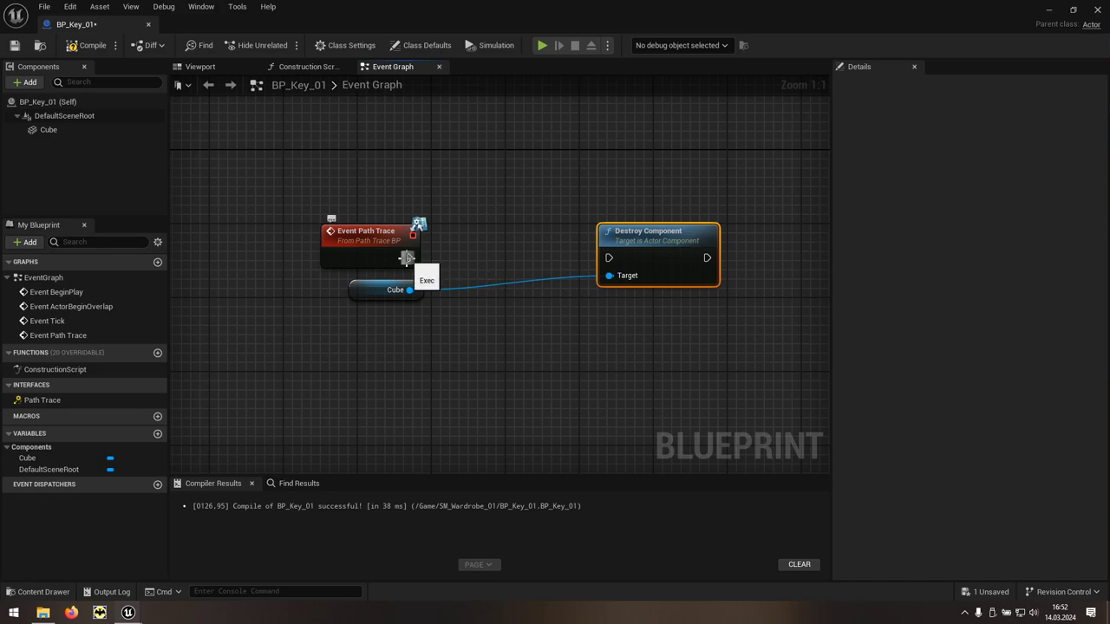
left_click_drag(410, 290, 453, 259)
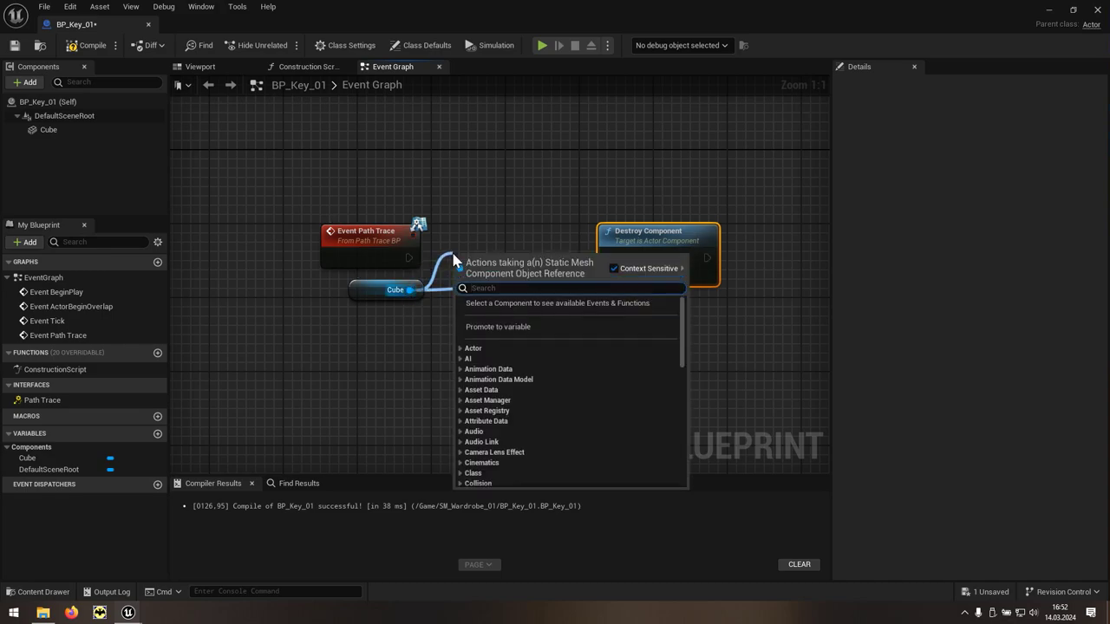
type("is va")
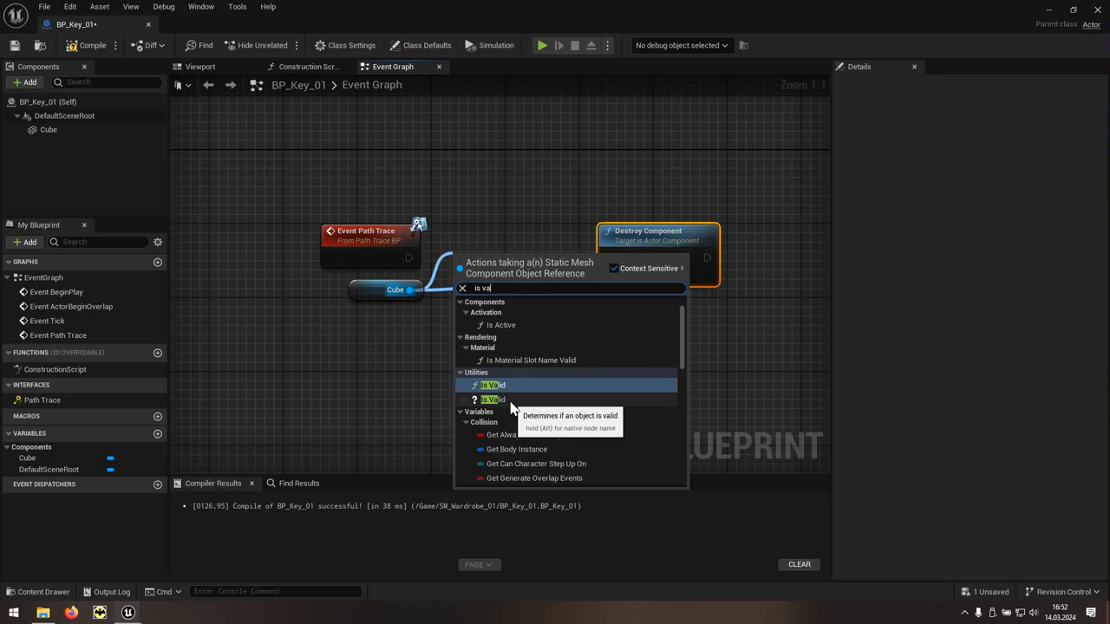
left_click(510, 403)
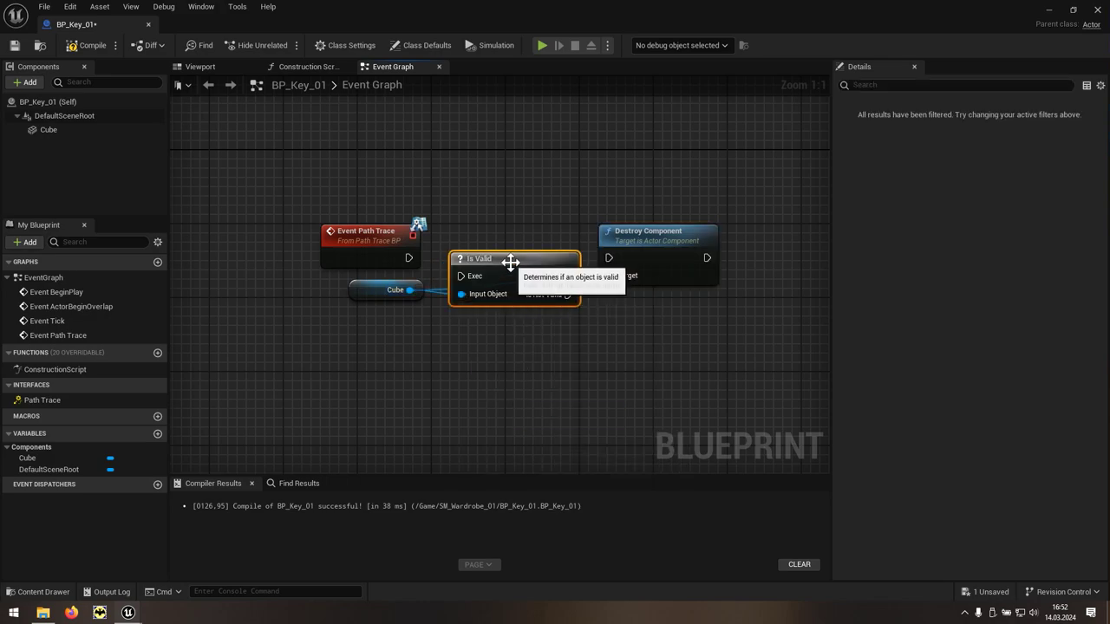
Step: Wire Event Path Trace through Is Valid into Destroy Component and recompile
left_click_drag(508, 266, 509, 251)
left_click_drag(409, 258, 460, 259)
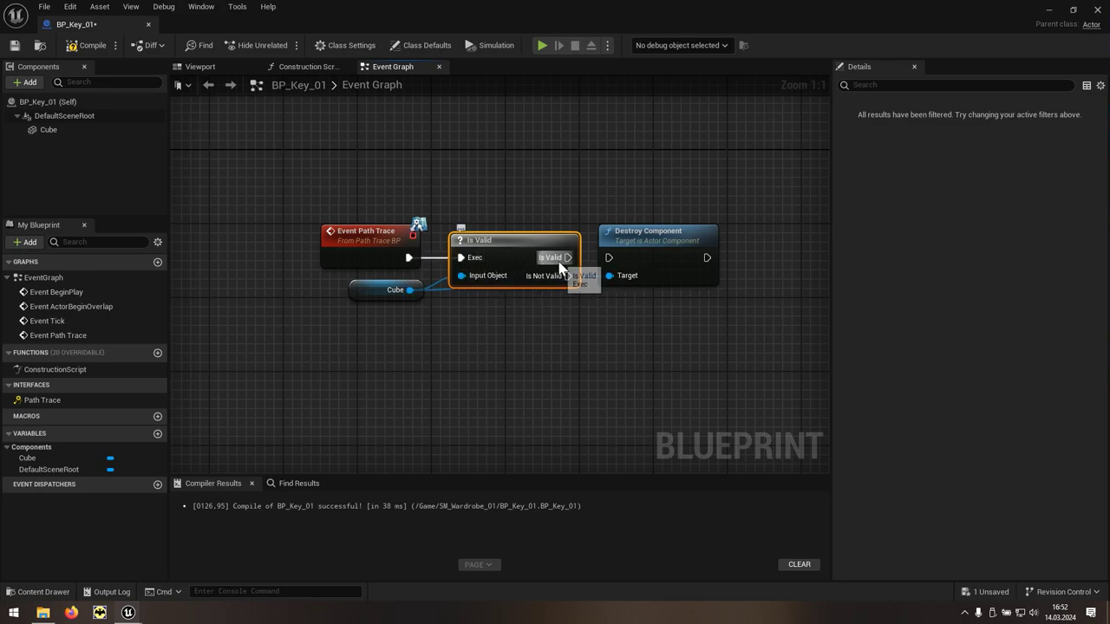
left_click_drag(569, 259, 609, 257)
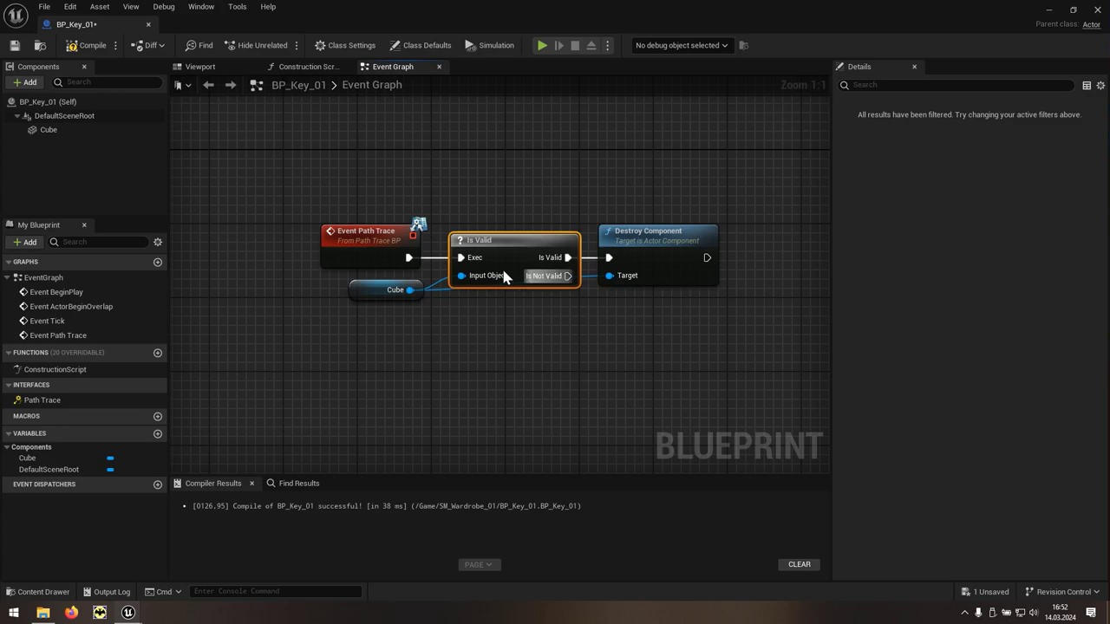
left_click(92, 47)
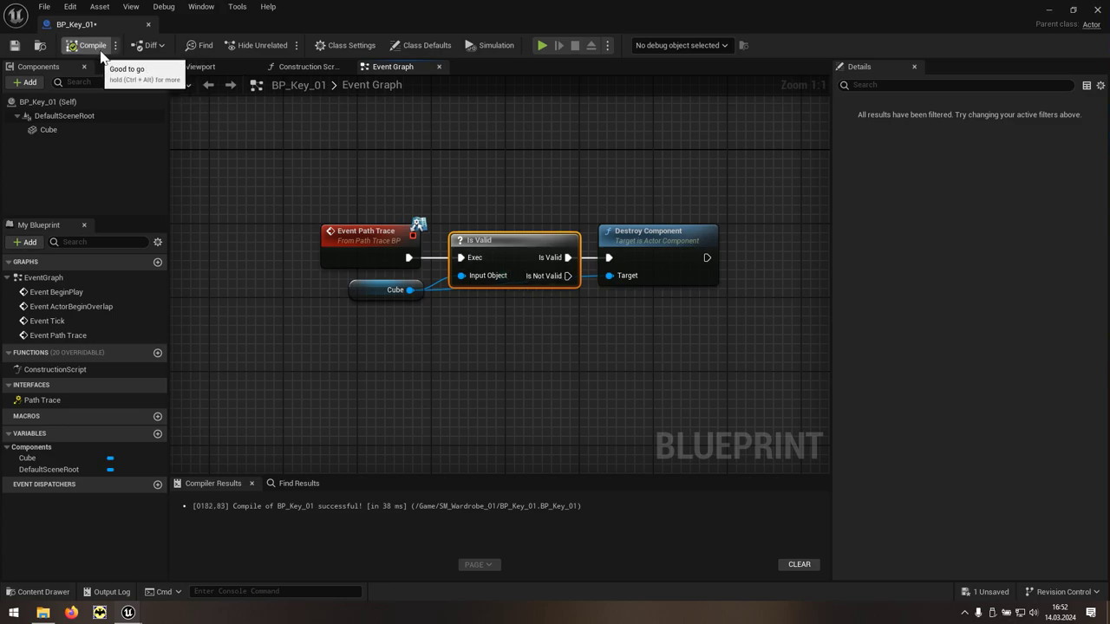
Step: Close the Blueprint editor and open the SM_Wardrobe_01 Materials folder
left_click(1098, 11)
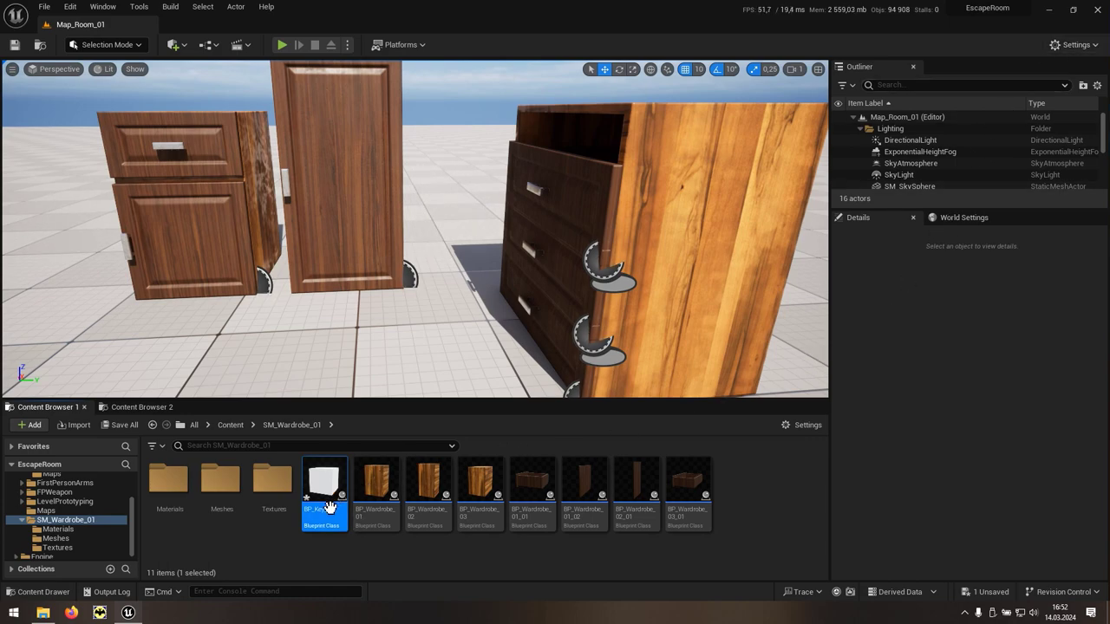
left_click(174, 490)
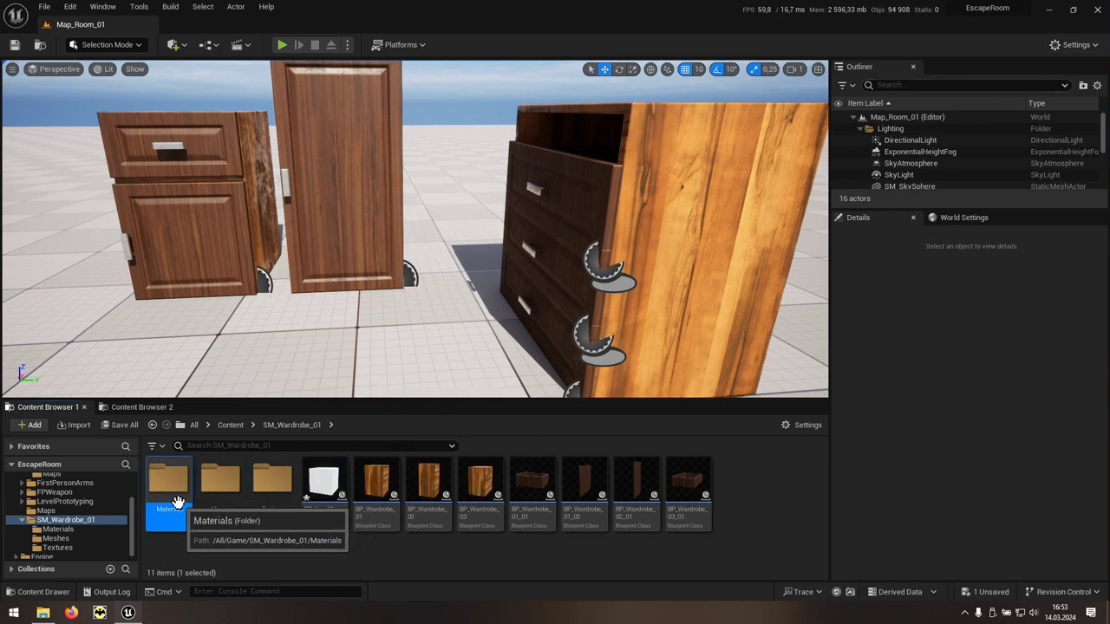
double_click(178, 519)
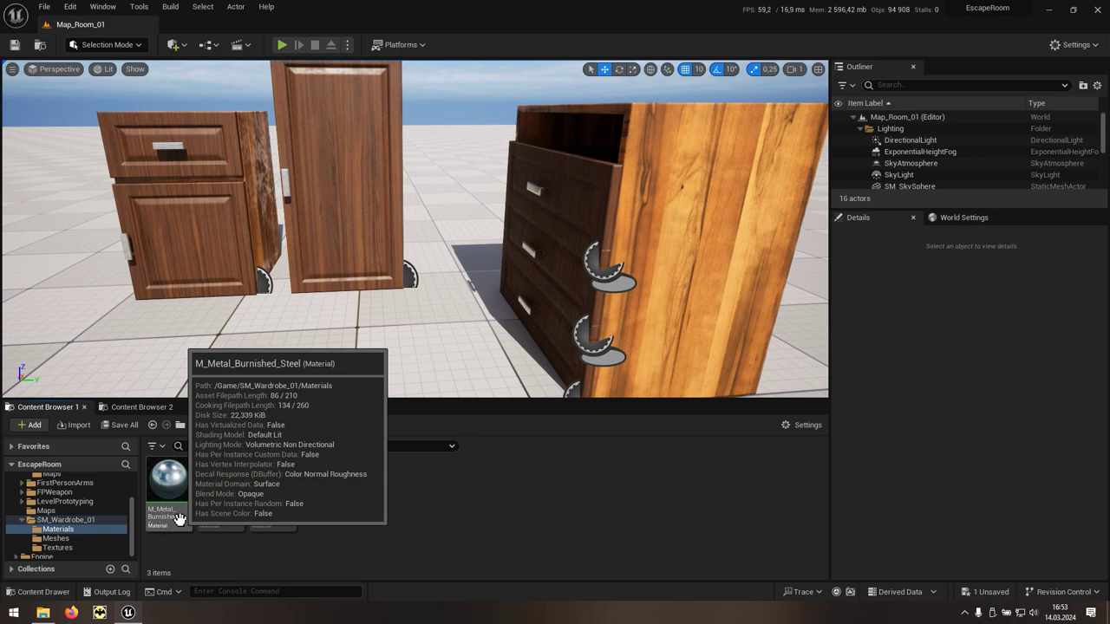
Step: Create a new Material named M_Keys
right_click(366, 523)
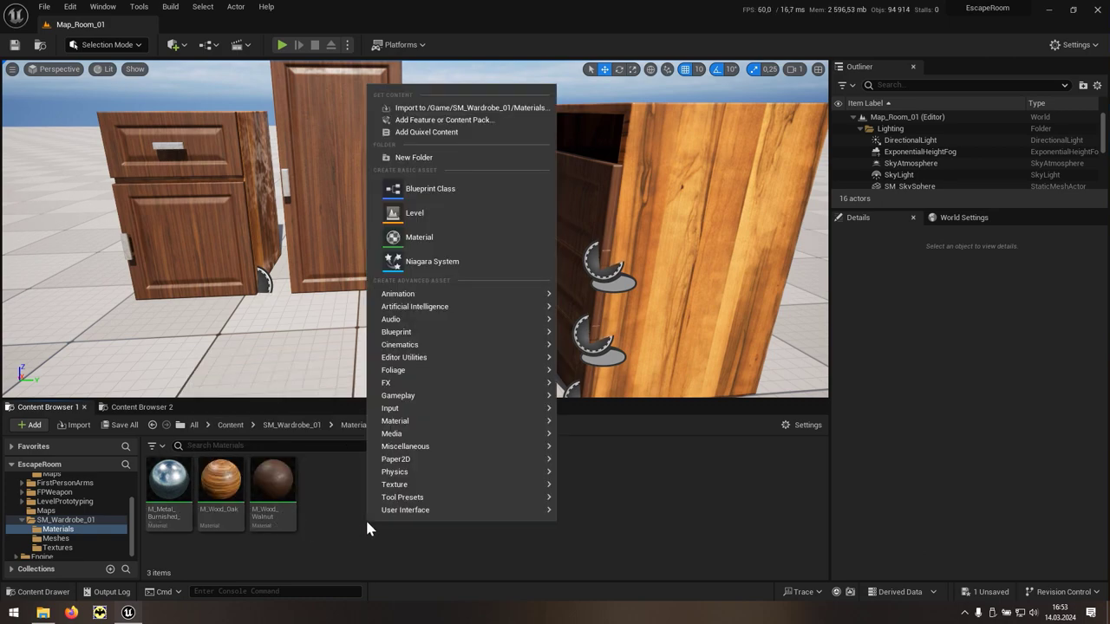
left_click(434, 238)
type("M")
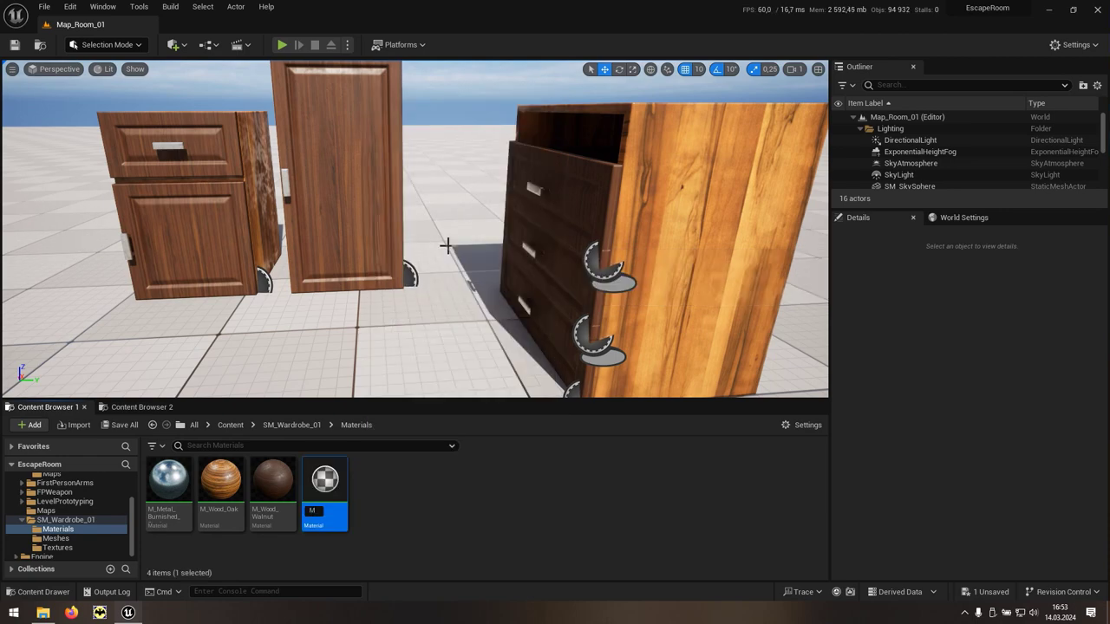
type("_Keys")
key("Return")
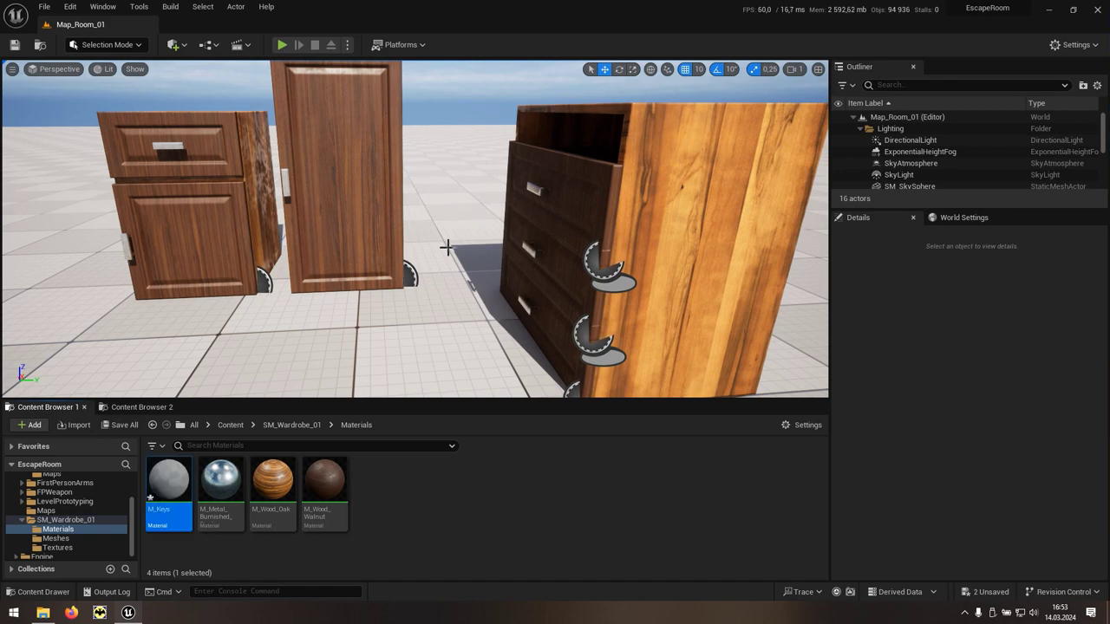
Step: Add a Constant node with value 10 to the M_Keys material graph
double_click(182, 509)
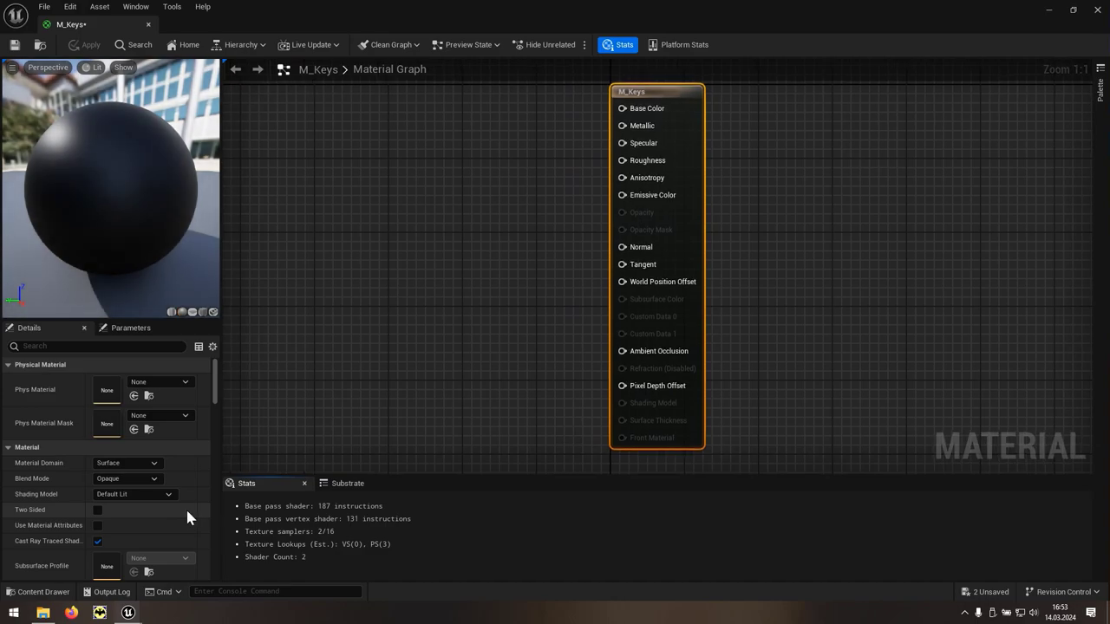
right_click(454, 217)
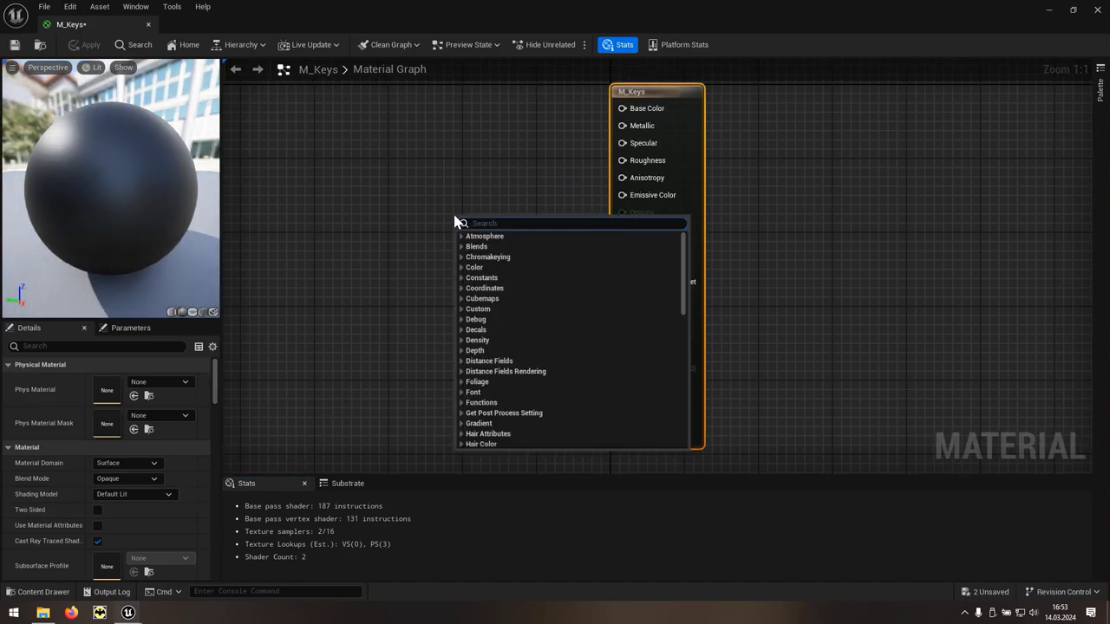
type("const")
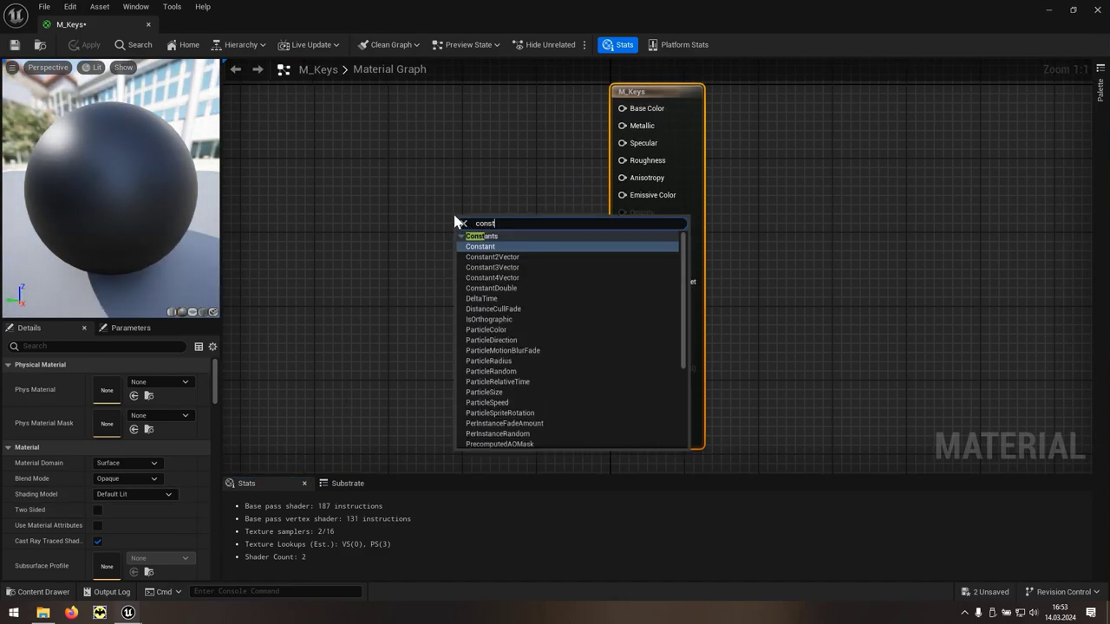
left_click(494, 249)
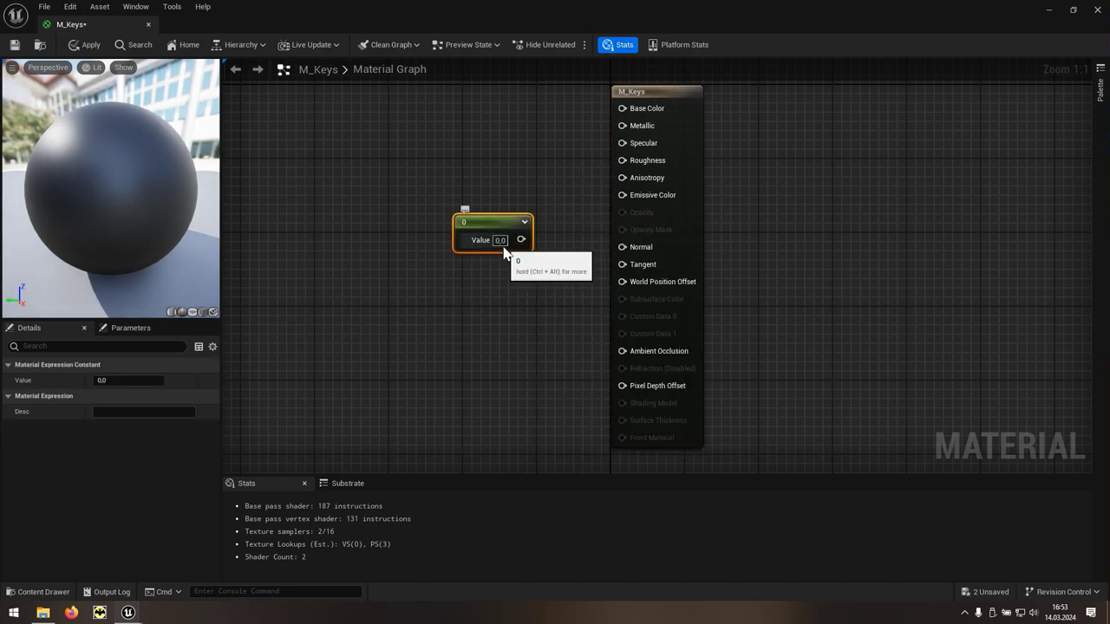
left_click(501, 242)
type("10")
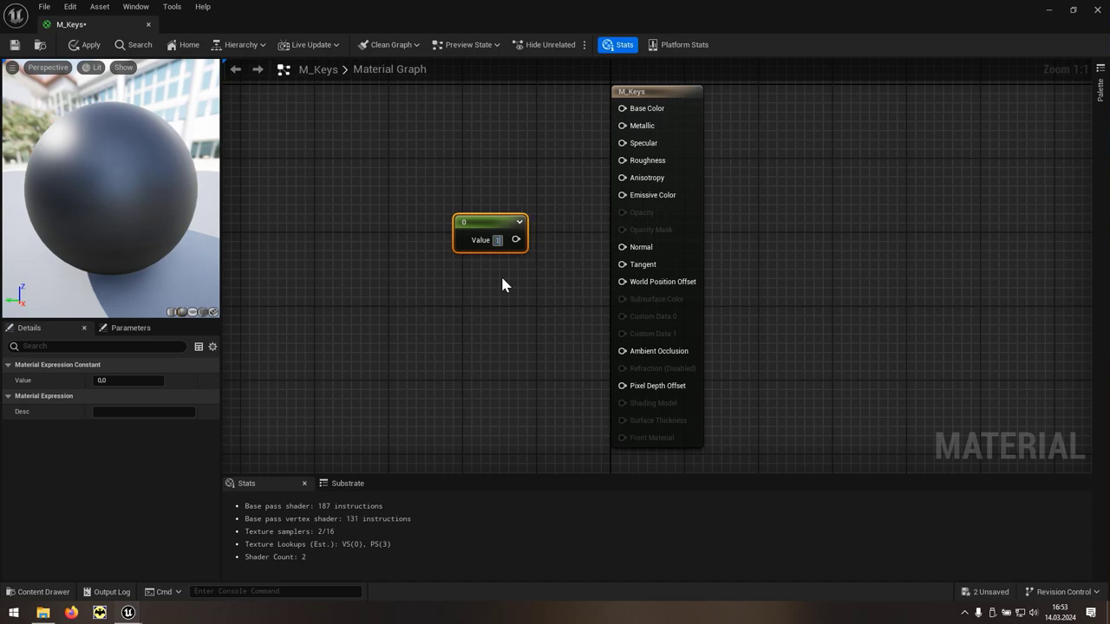
key("Return")
Step: Connect the constant to Emissive Color, apply the material and close the editor
left_click_drag(524, 239, 623, 196)
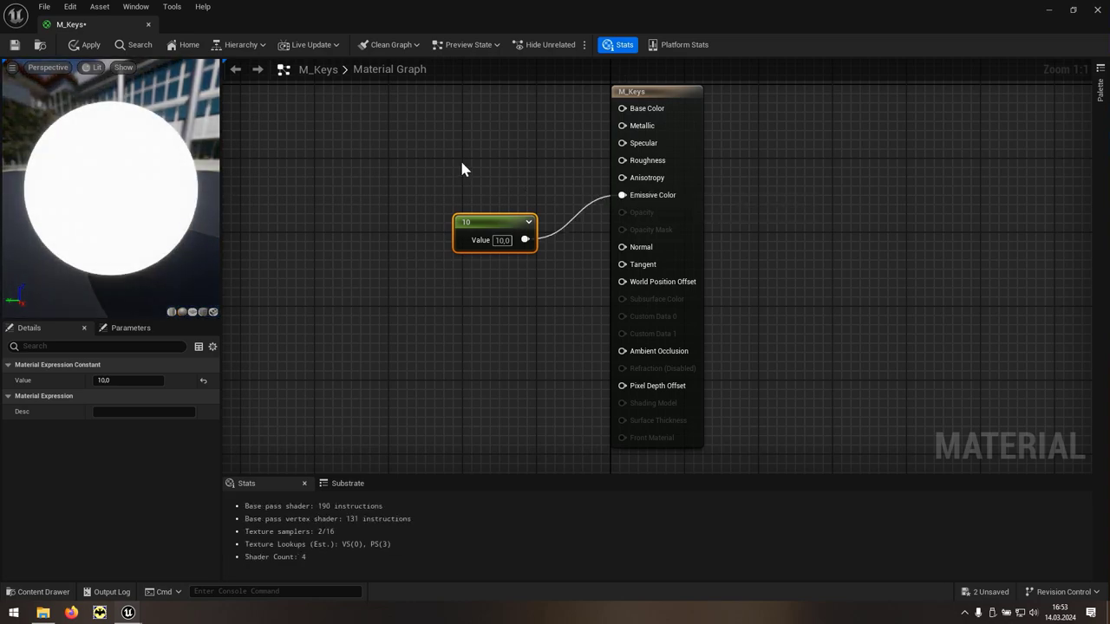
left_click(93, 51)
left_click(1097, 10)
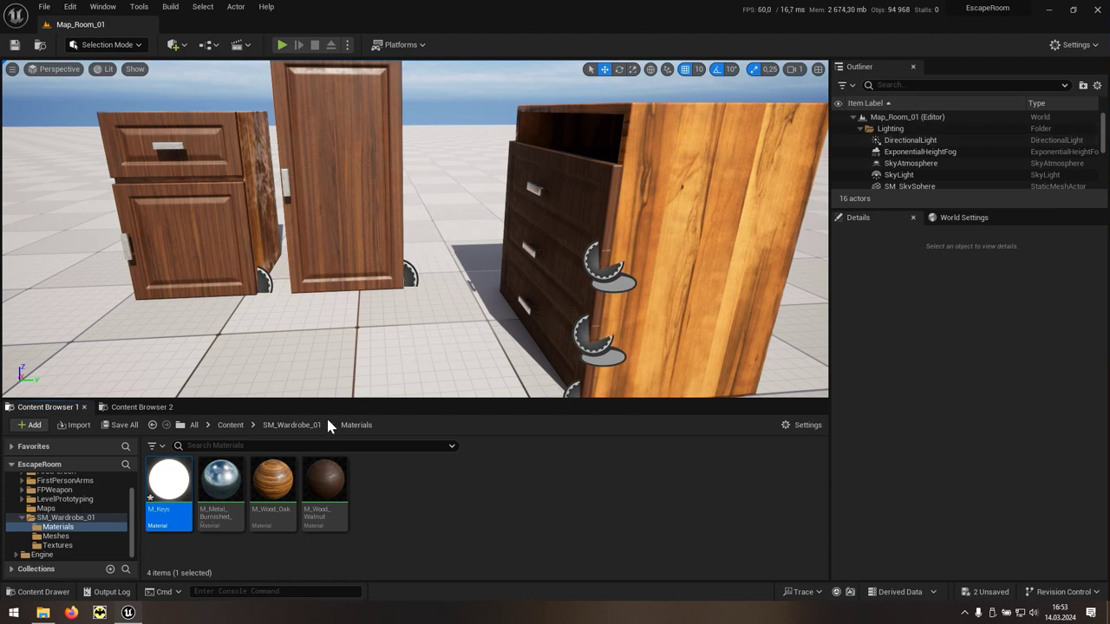
Step: Set the BP_Key_01 Cube's Element 0 material to M_Keys and close the Blueprint
left_click(274, 425)
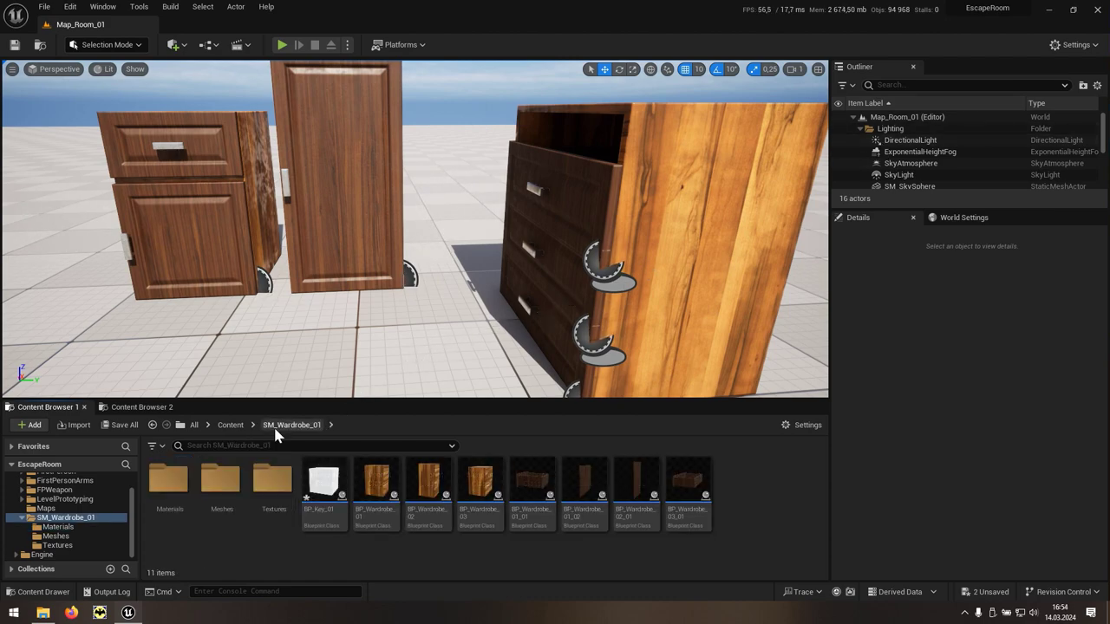
double_click(335, 514)
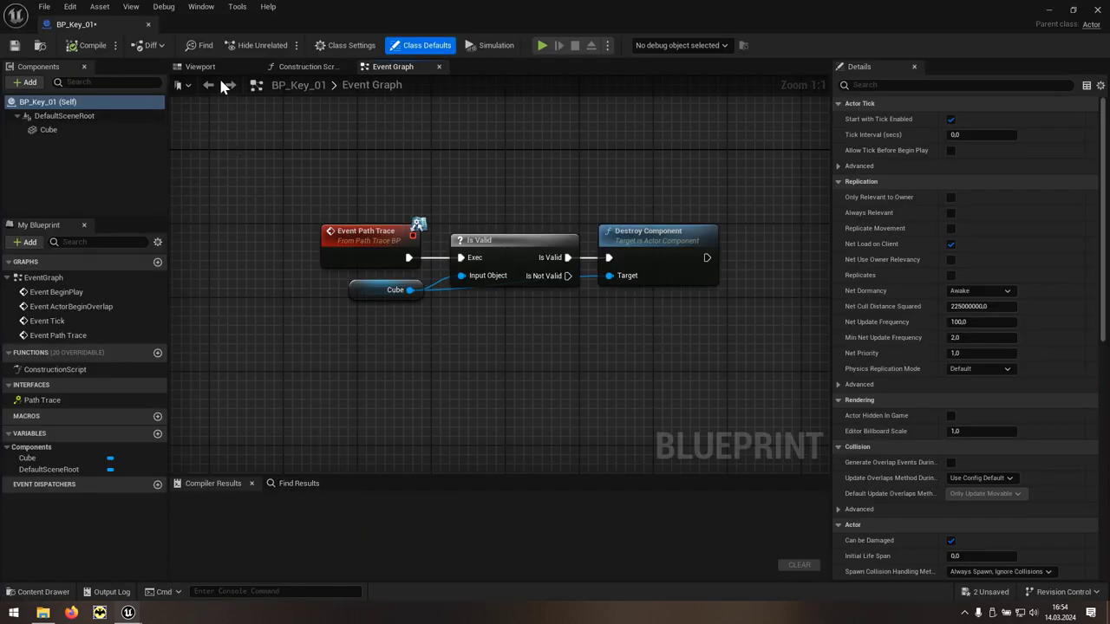
left_click(193, 70)
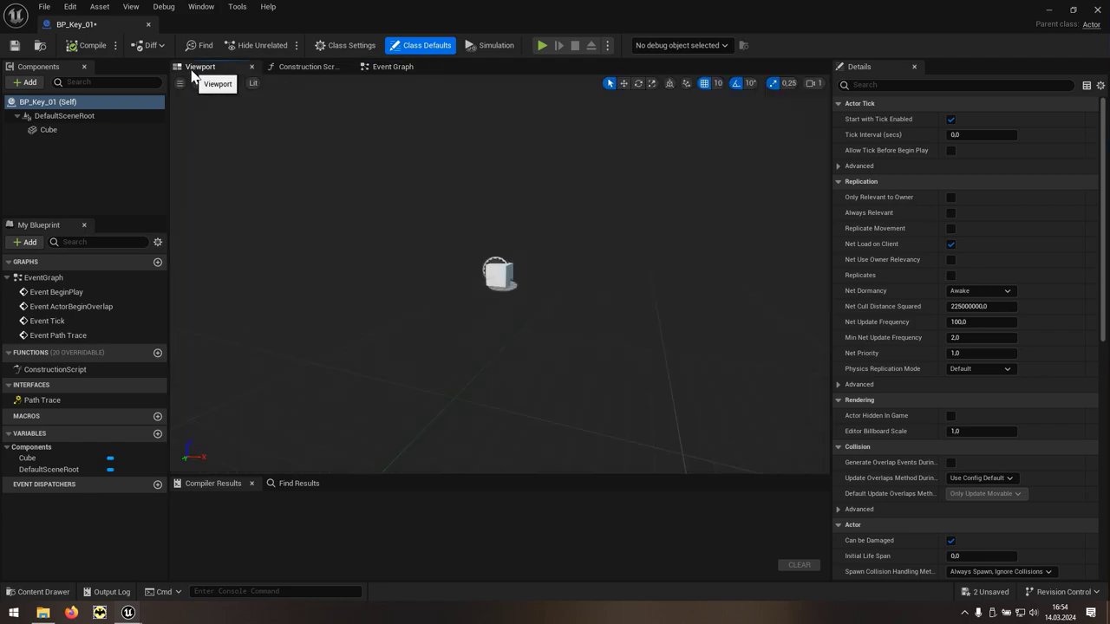
left_click(73, 132)
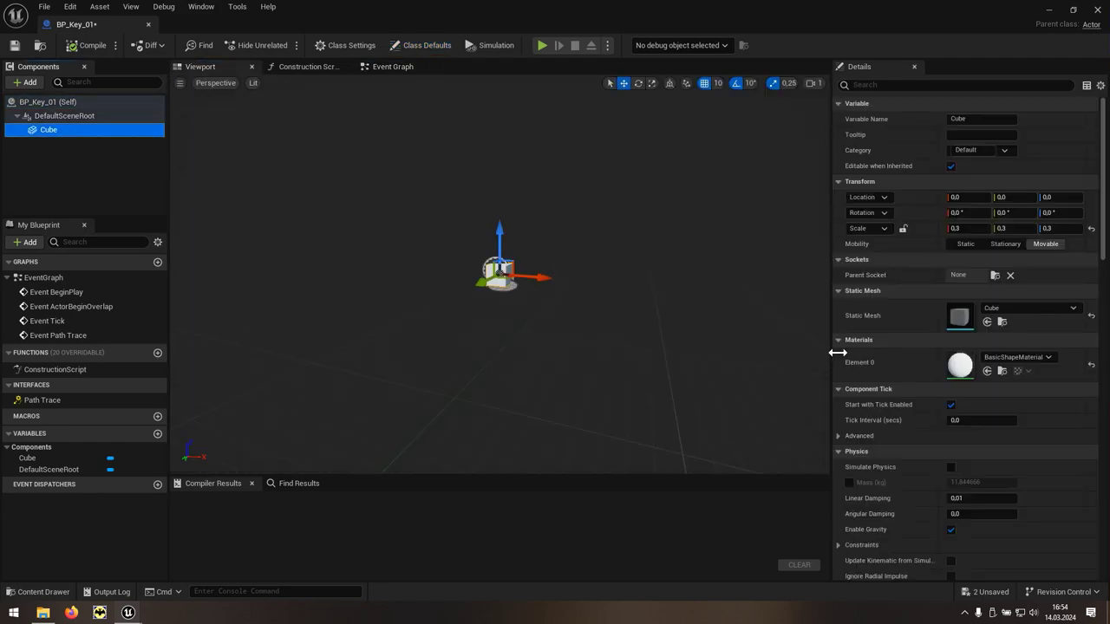
left_click(1048, 364)
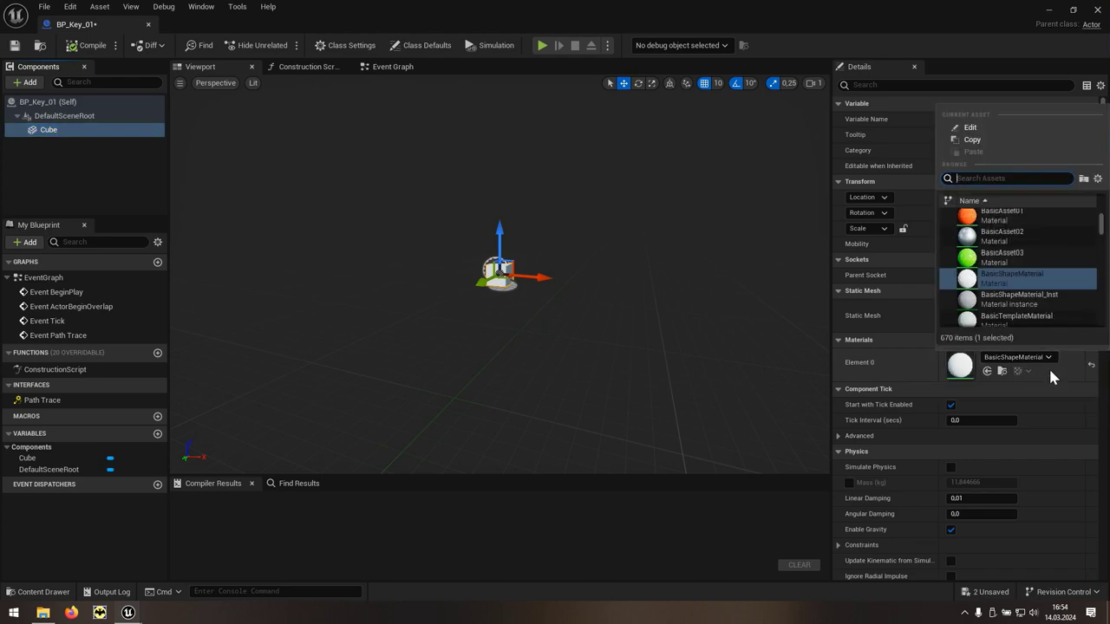
type("keys")
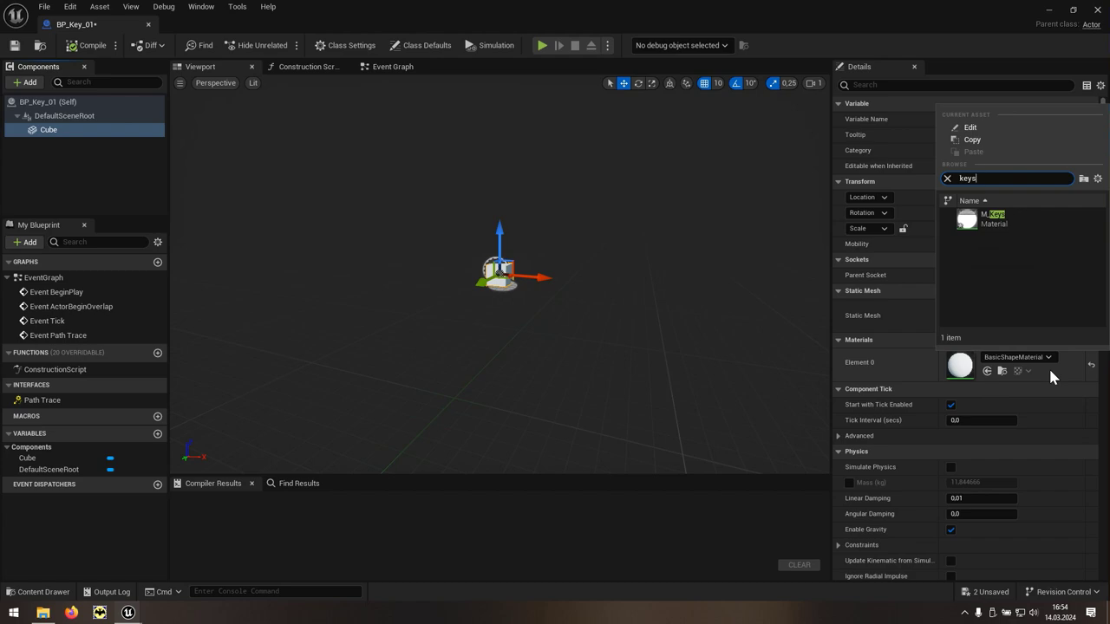
left_click(994, 222)
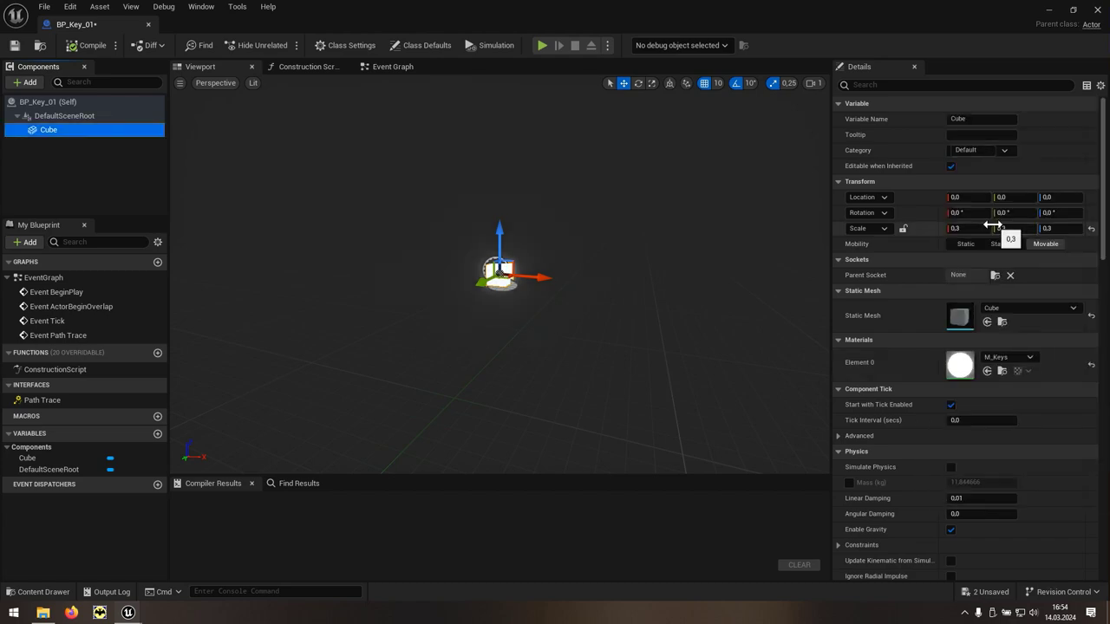
left_click(1097, 9)
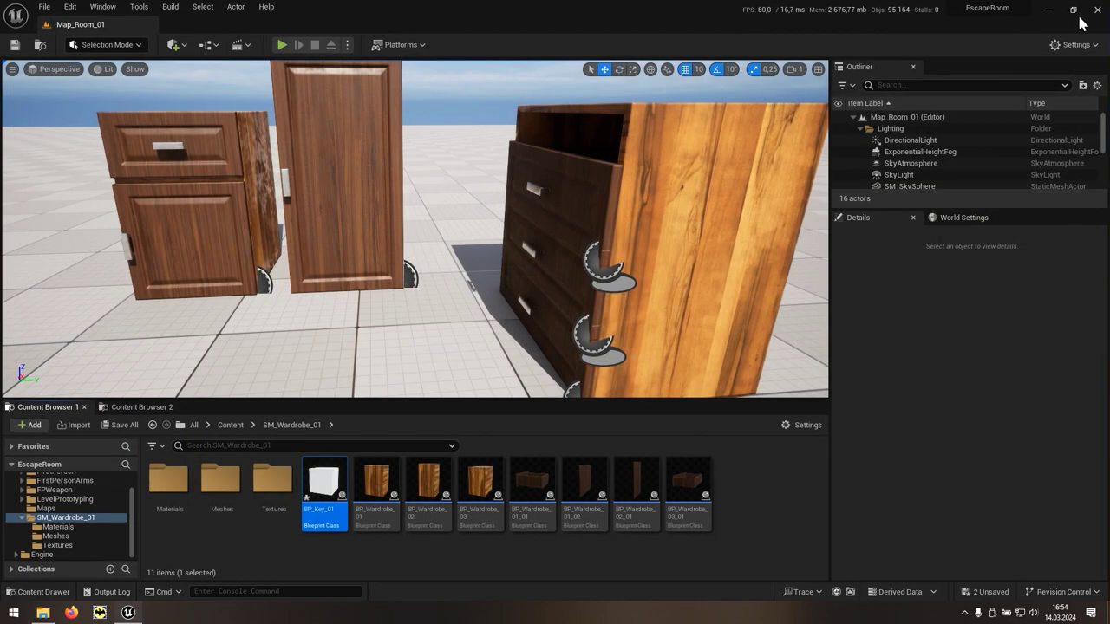
Step: Place a BP_Key_01 near the cabinets, then play and walk up to it
left_click_drag(326, 492, 308, 286)
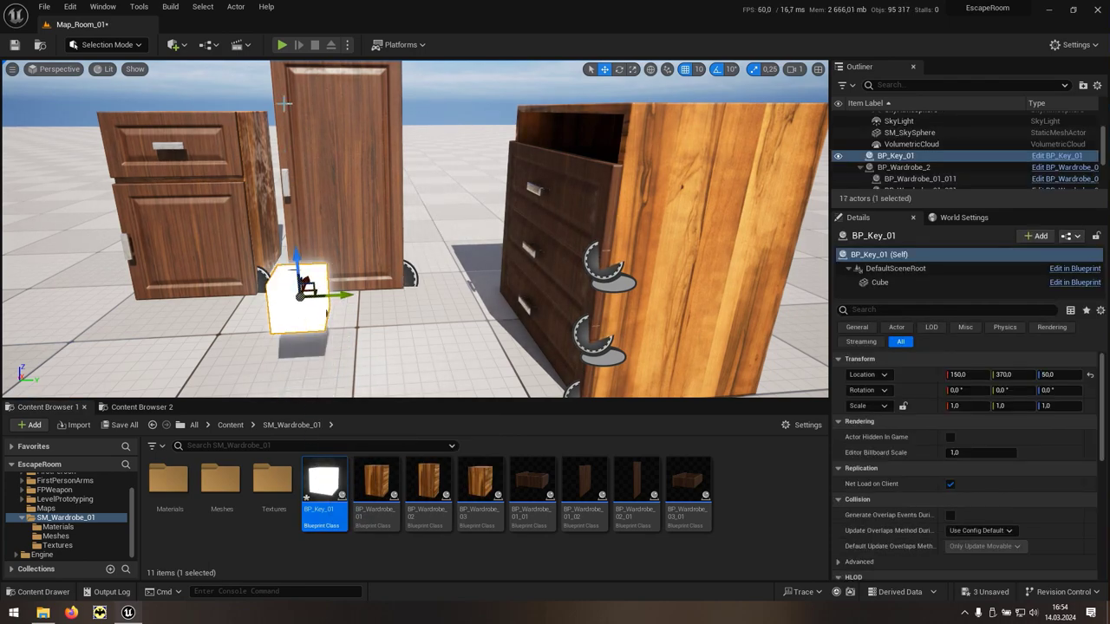
left_click(282, 45)
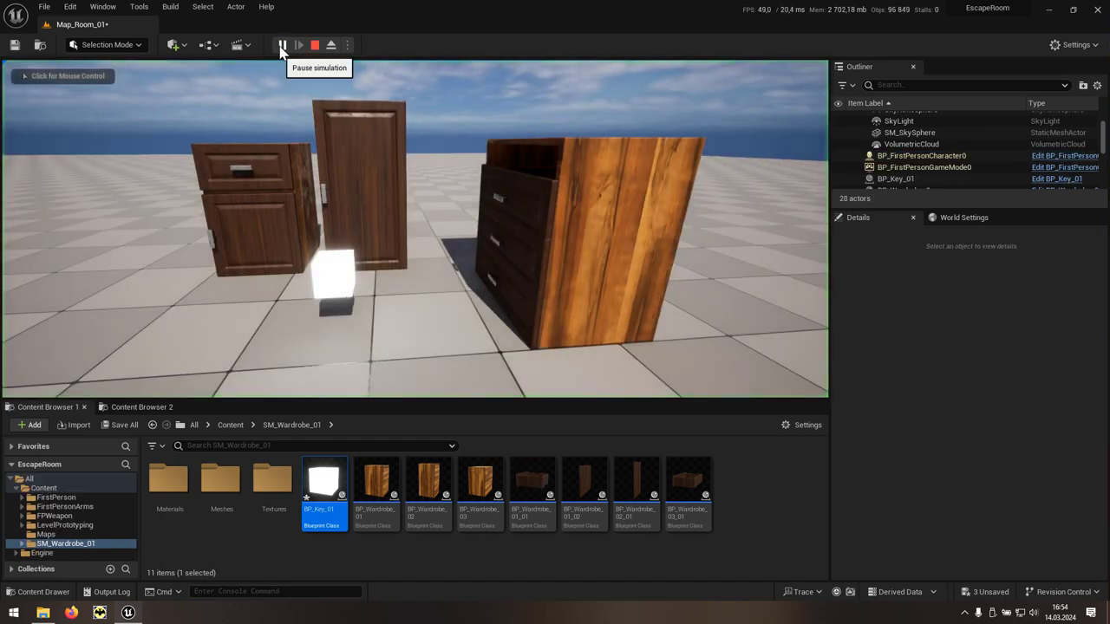
left_click(419, 310)
key("w")
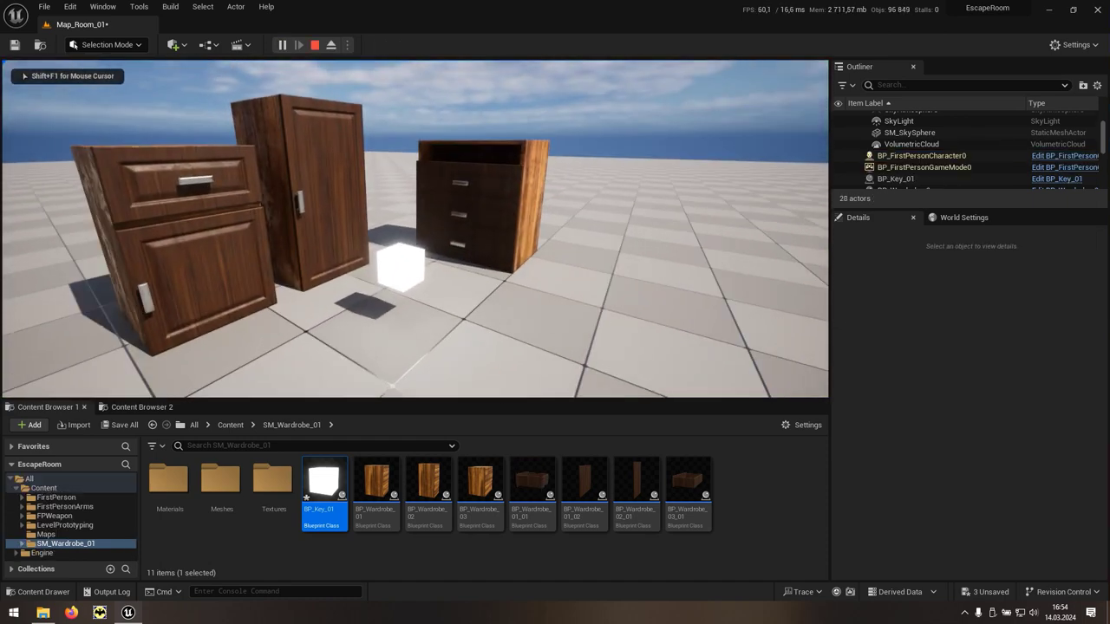
key("w")
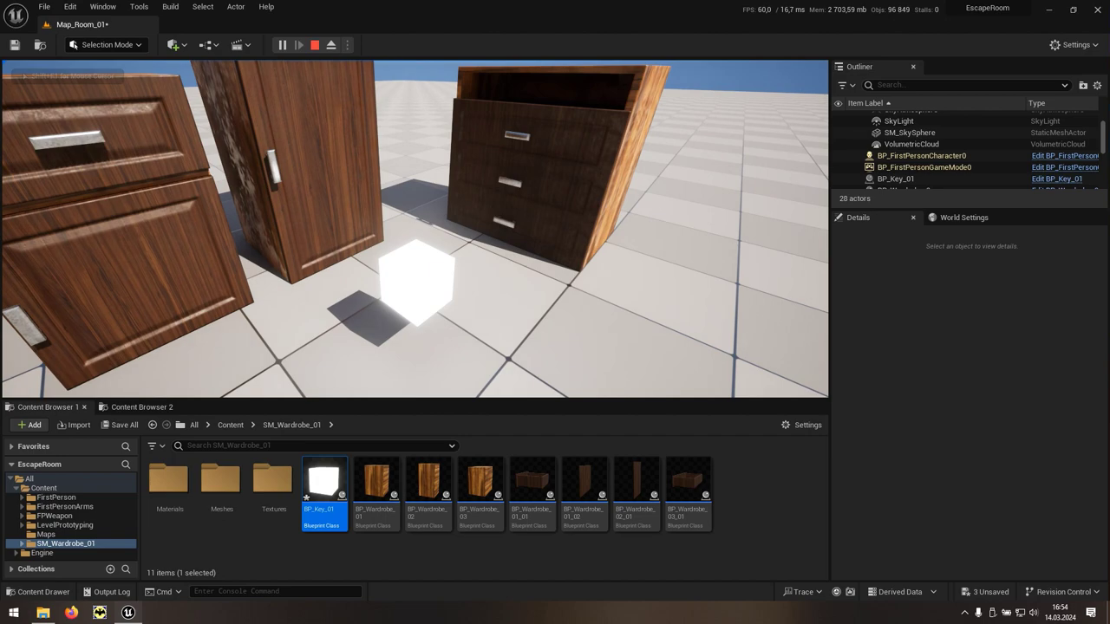
Step: Pick up the key, open the middle cabinet door, then stop playing
key("e")
key("s")
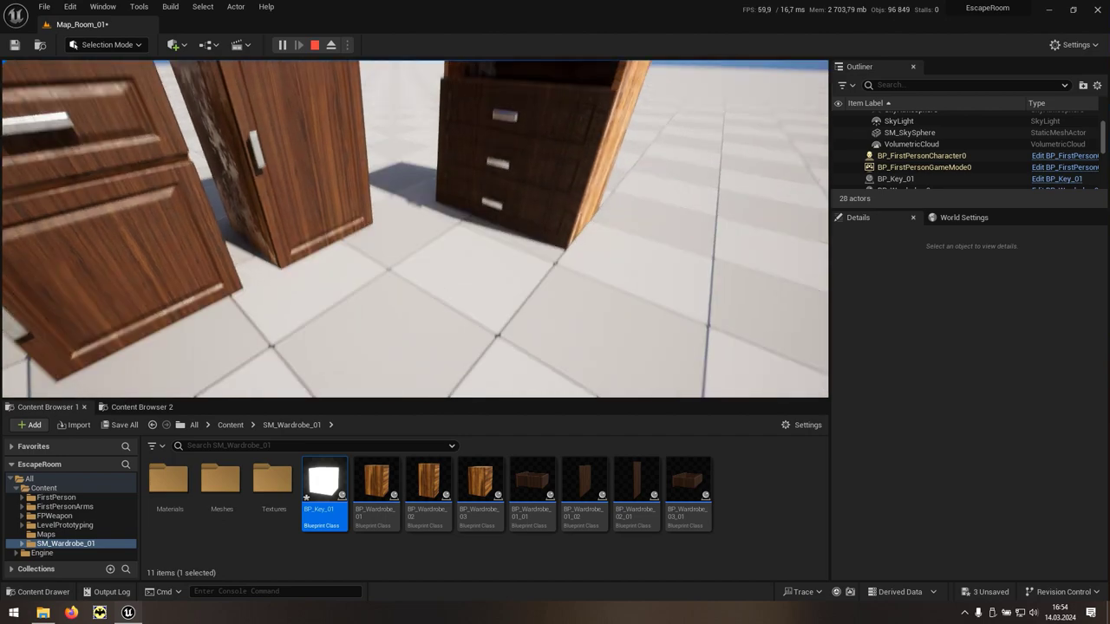
key("e")
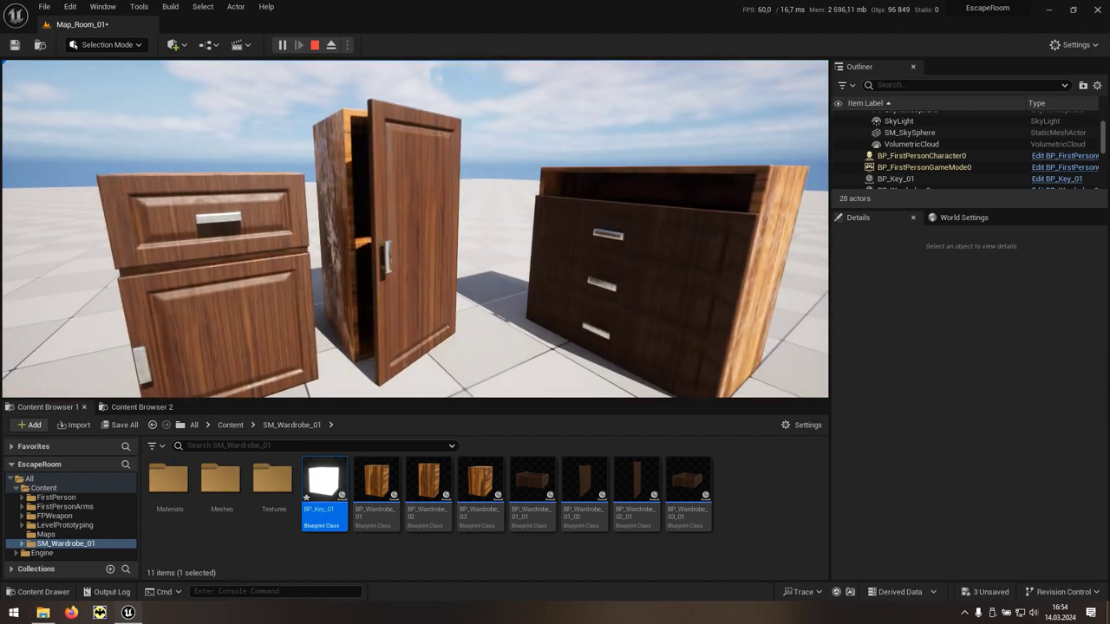
key("Escape")
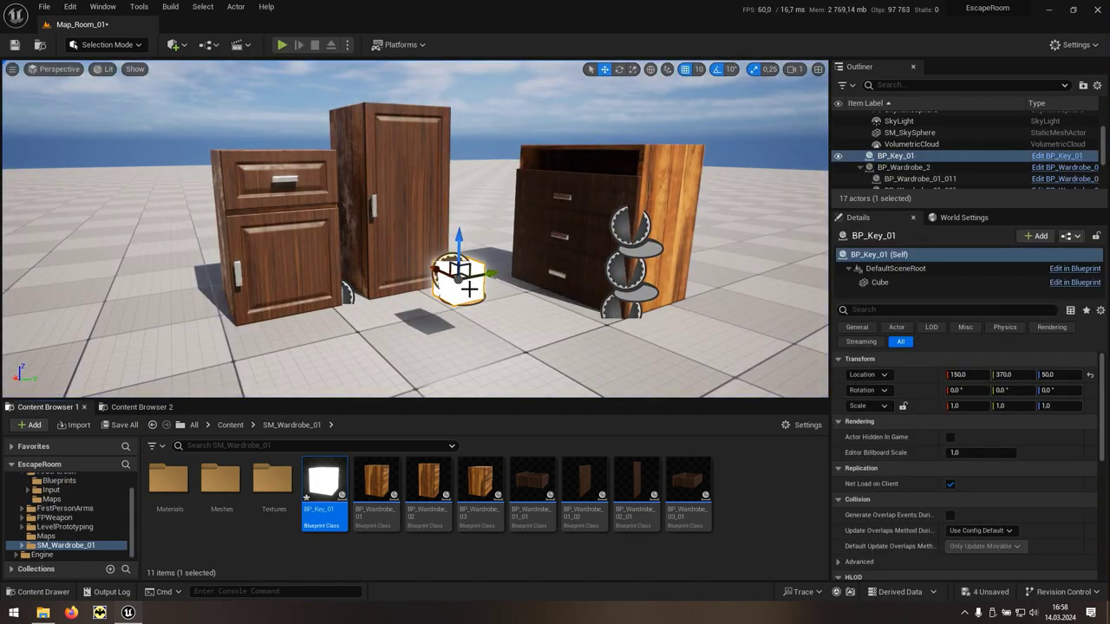
Step: Browse Content > FirstPerson > Blueprints and open BP_FirstPersonCharacter in the Blueprint editor
left_click(231, 425)
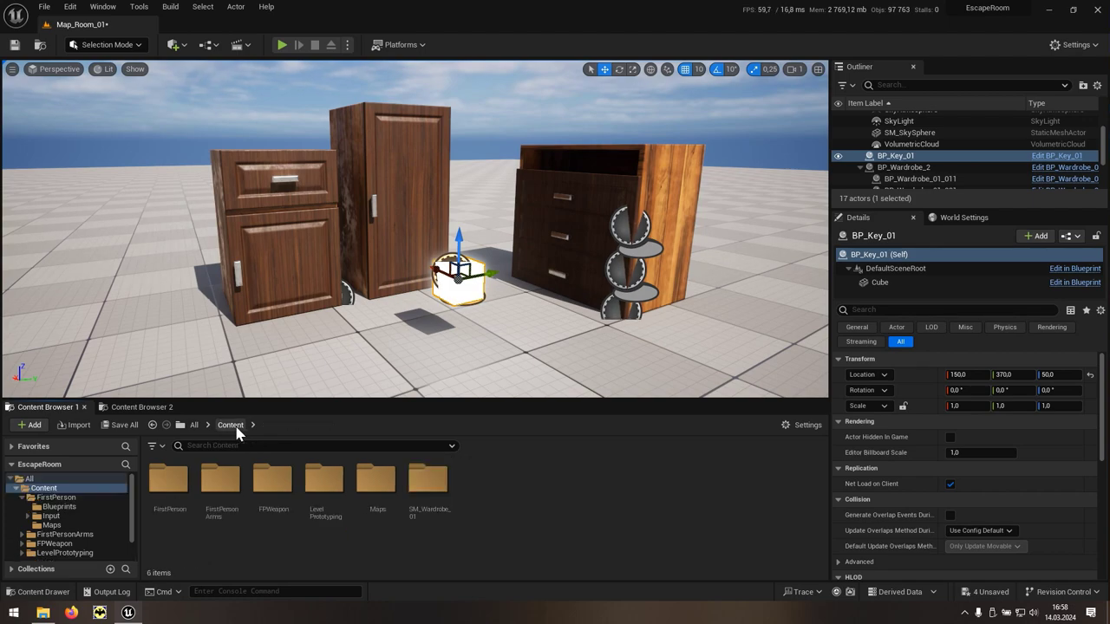
left_click(175, 515)
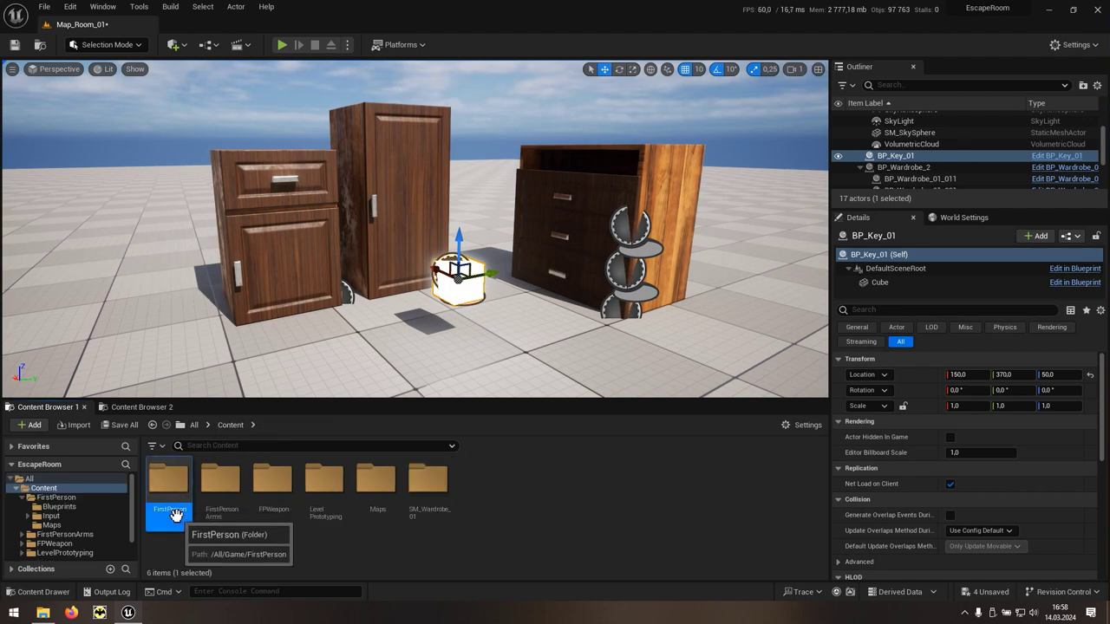
double_click(175, 515)
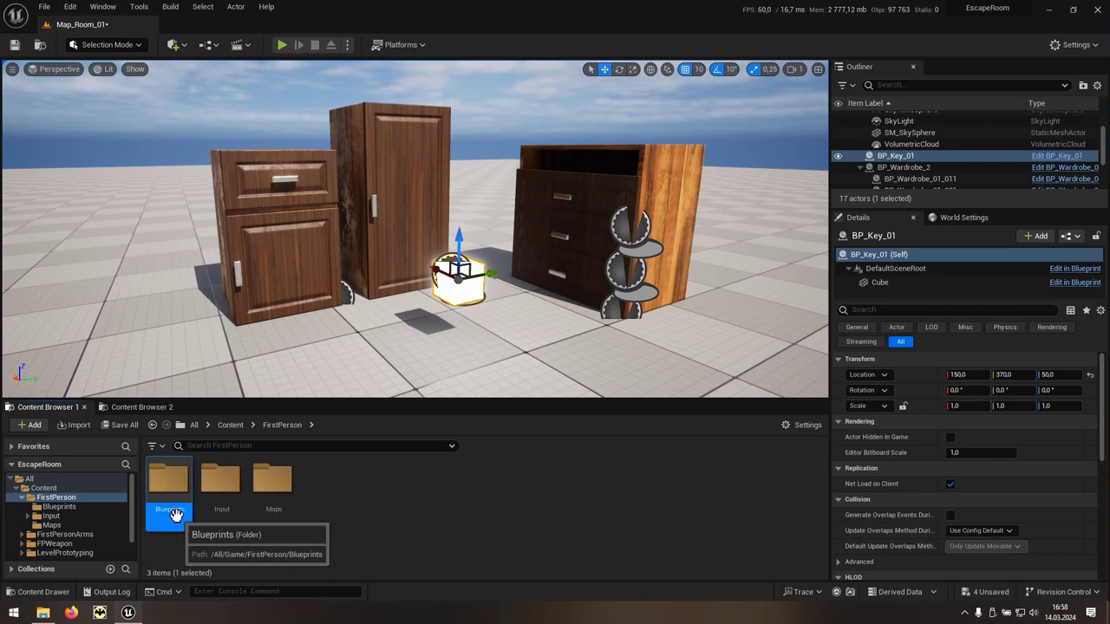
double_click(175, 515)
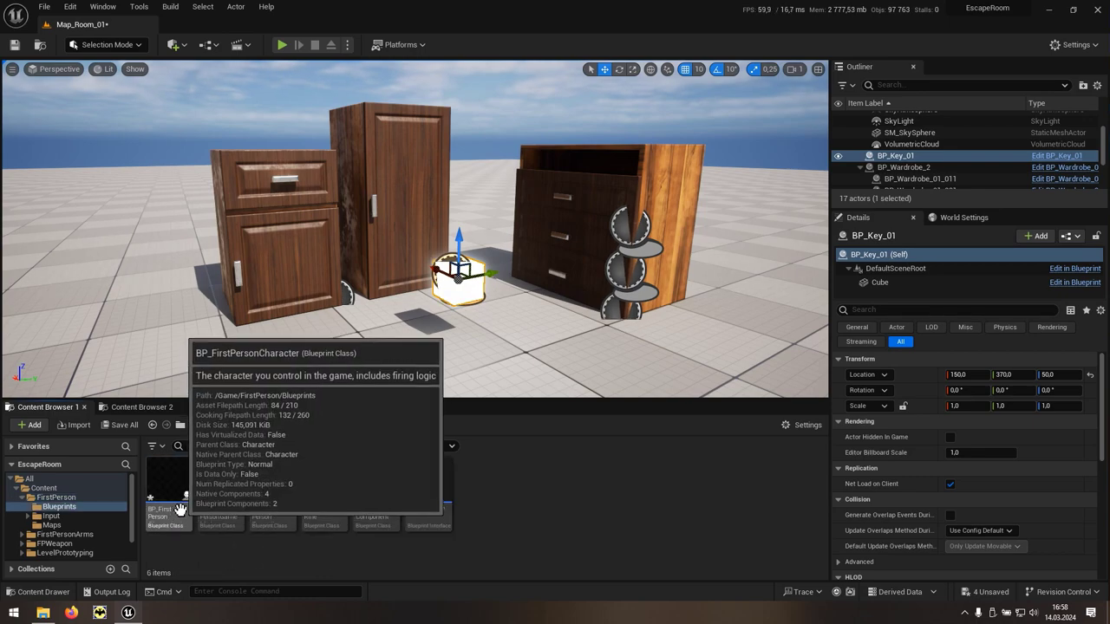
left_click(182, 509)
double_click(183, 508)
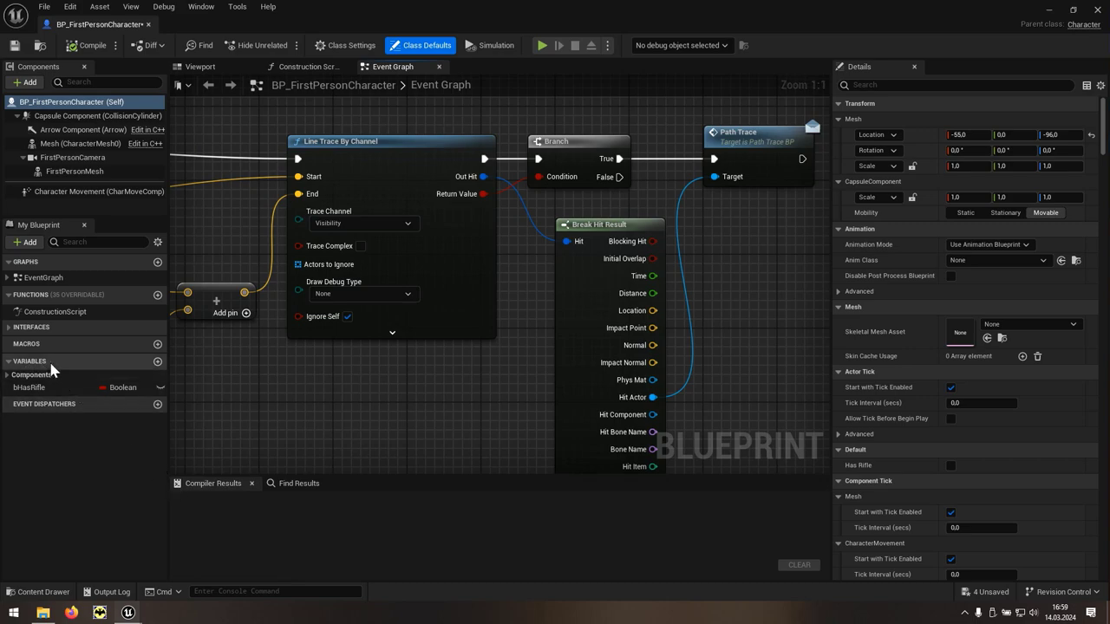
Step: Add a Boolean variable named Keys, make it an array, and compile
left_click(158, 363)
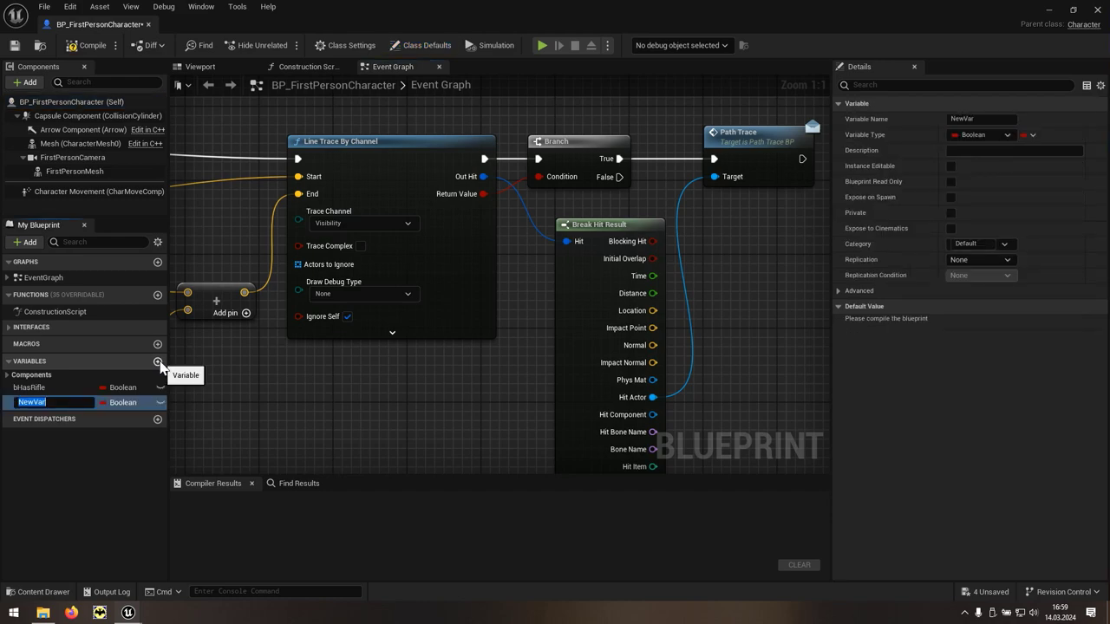
type("Keys")
key("Return")
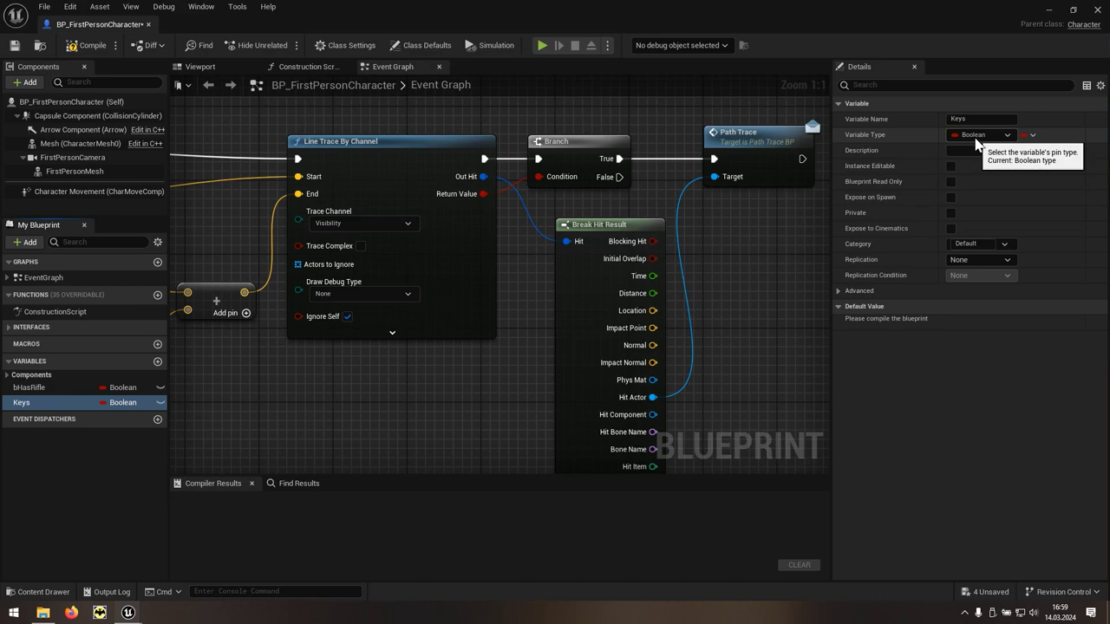
left_click(1032, 135)
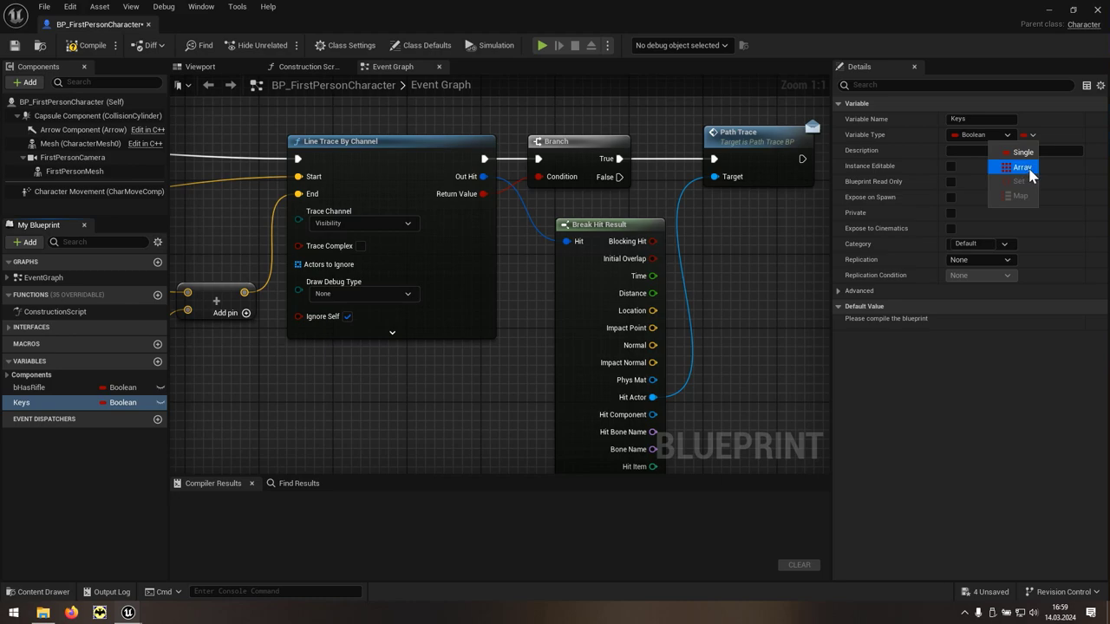
left_click(1022, 168)
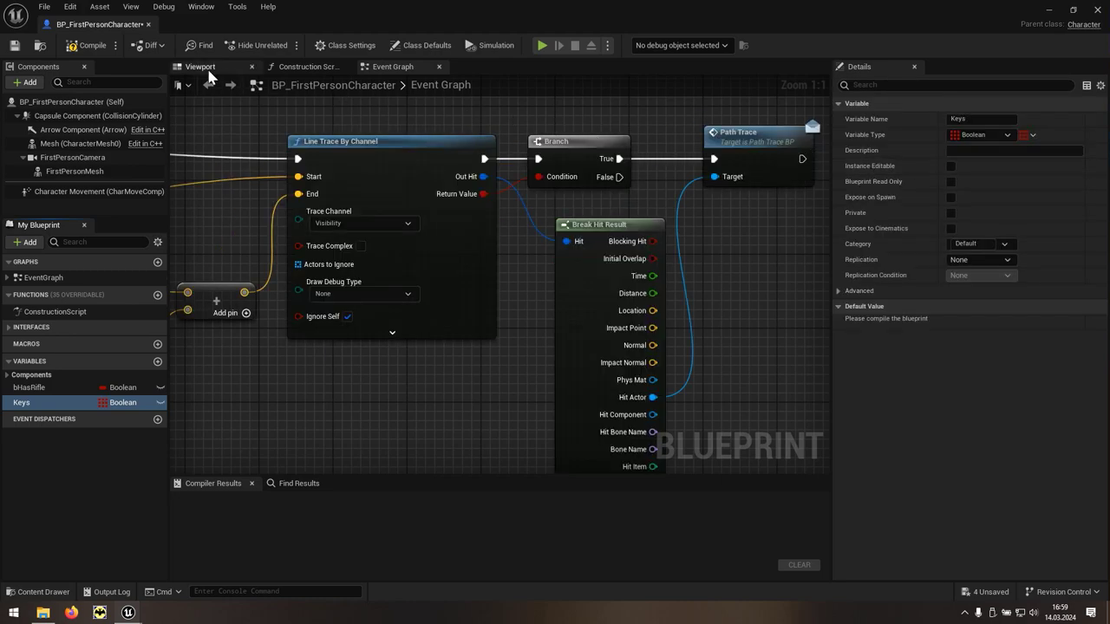
left_click(86, 46)
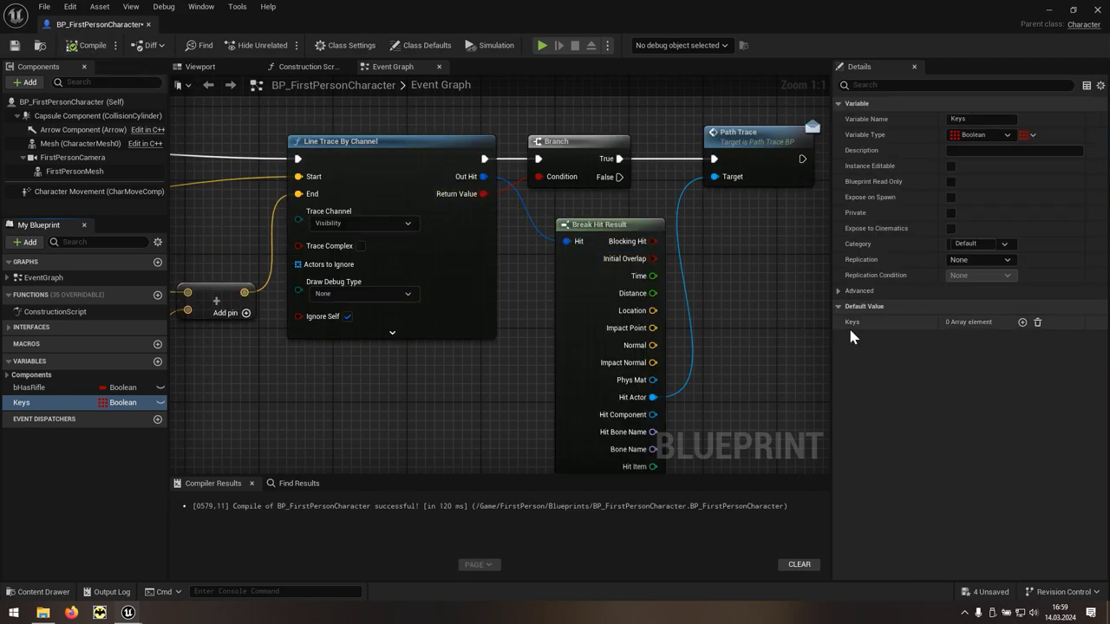
Step: Give Keys two default elements, recompile, and close the character Blueprint
left_click(1023, 323)
left_click(1022, 322)
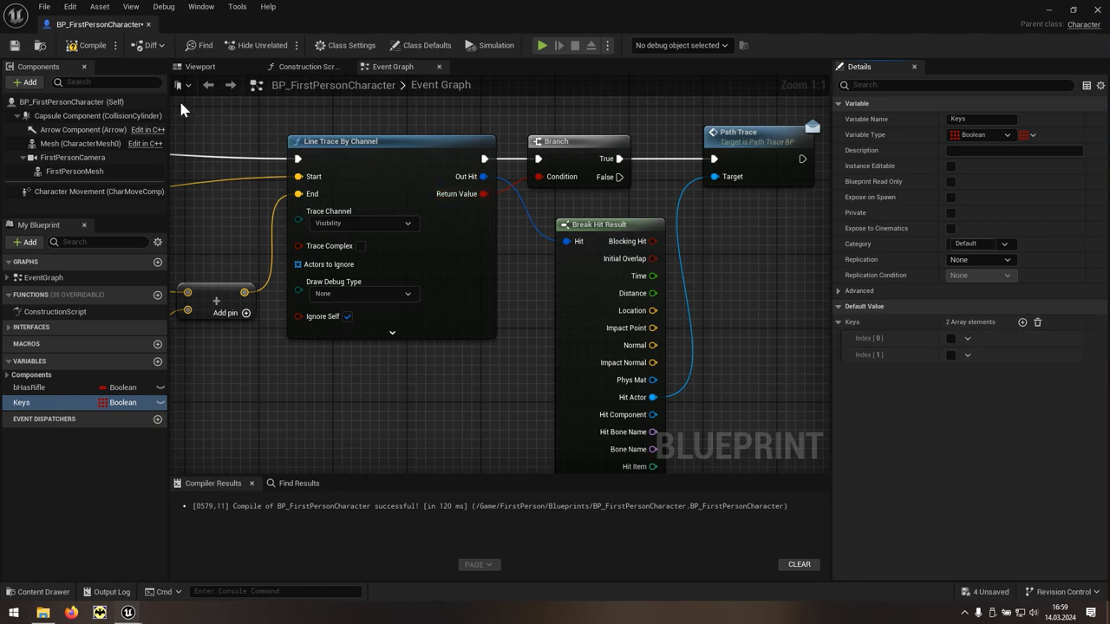
left_click(84, 52)
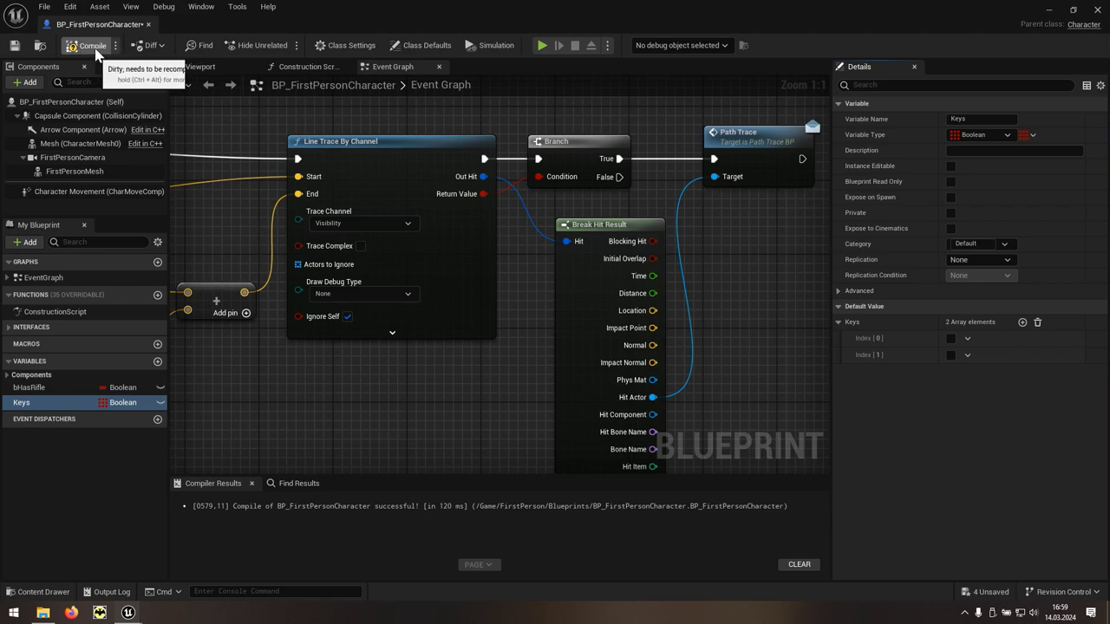
left_click(1097, 10)
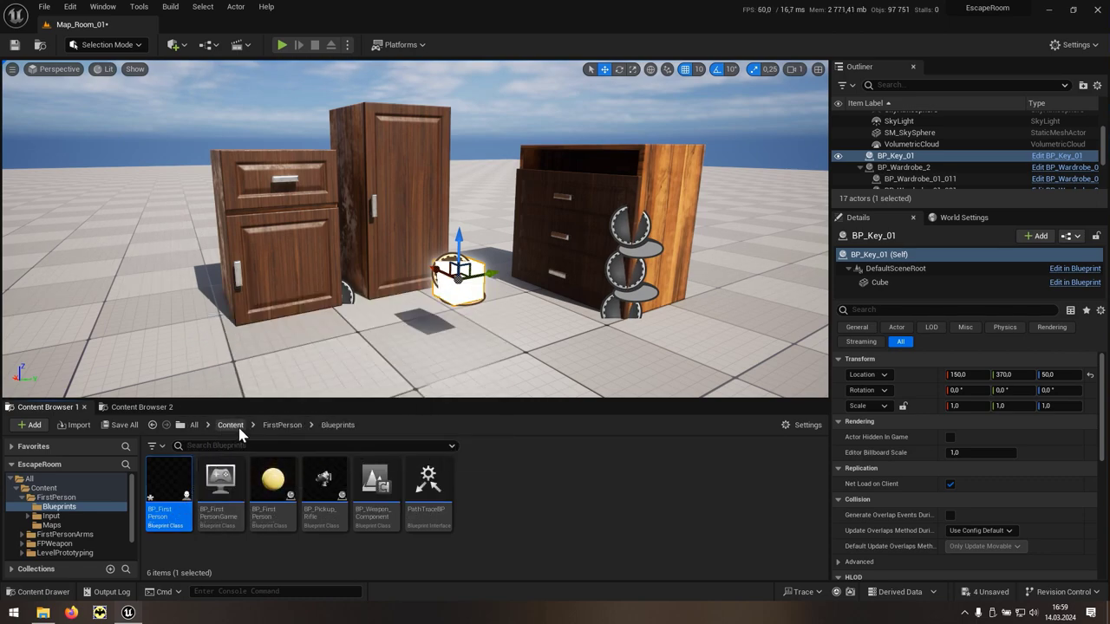
Step: Go back to Content, enter SM_Wardrobe_01 and open BP_Key_01 for editing
left_click(231, 426)
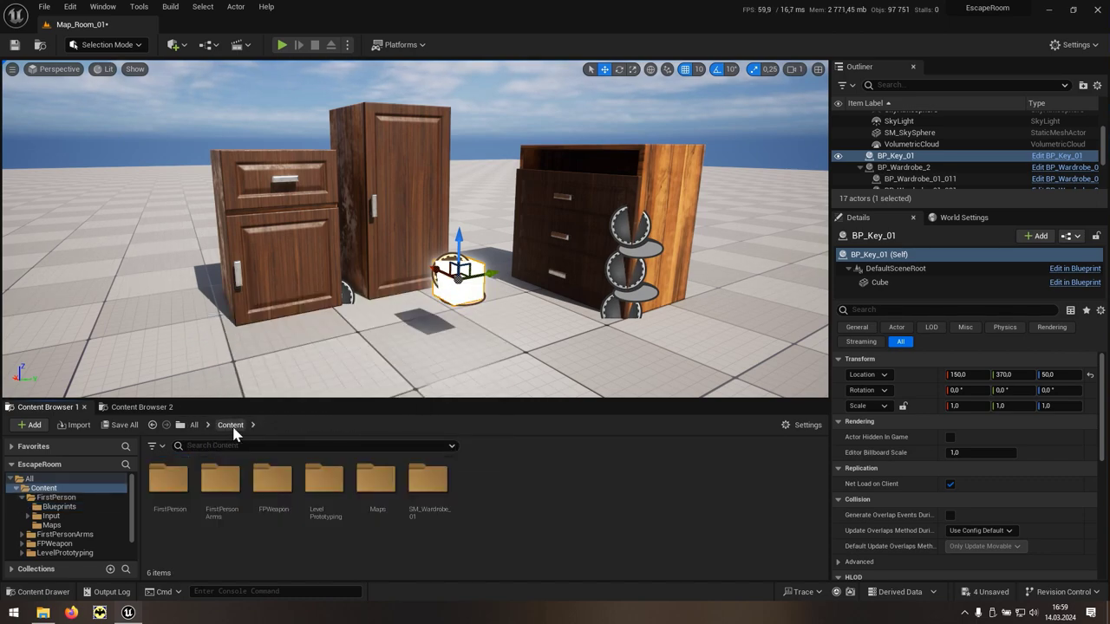
left_click(439, 521)
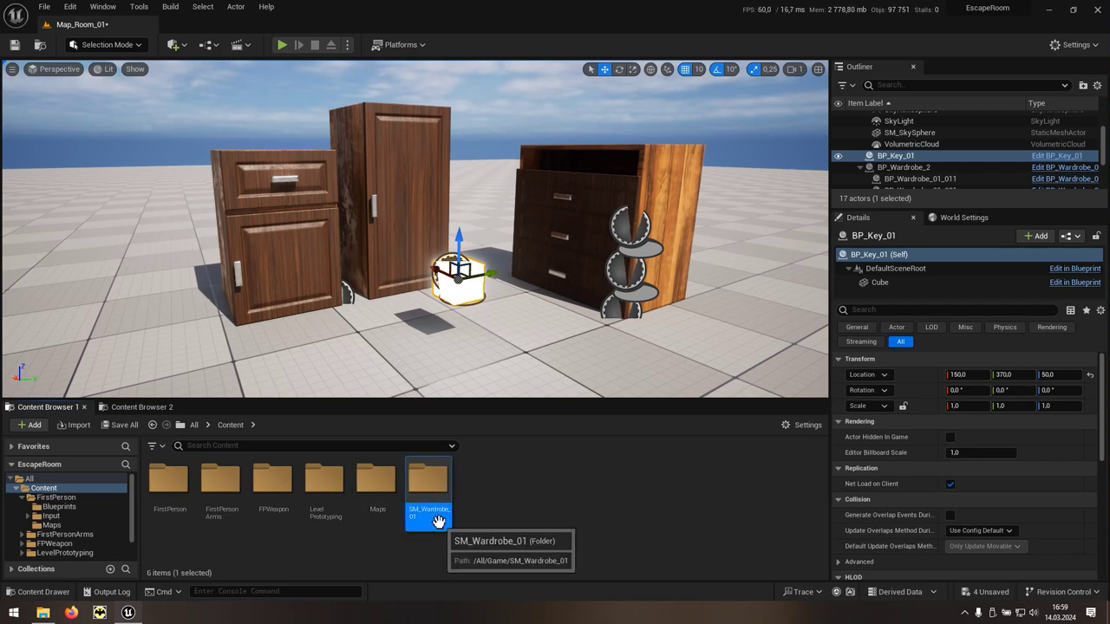
double_click(439, 522)
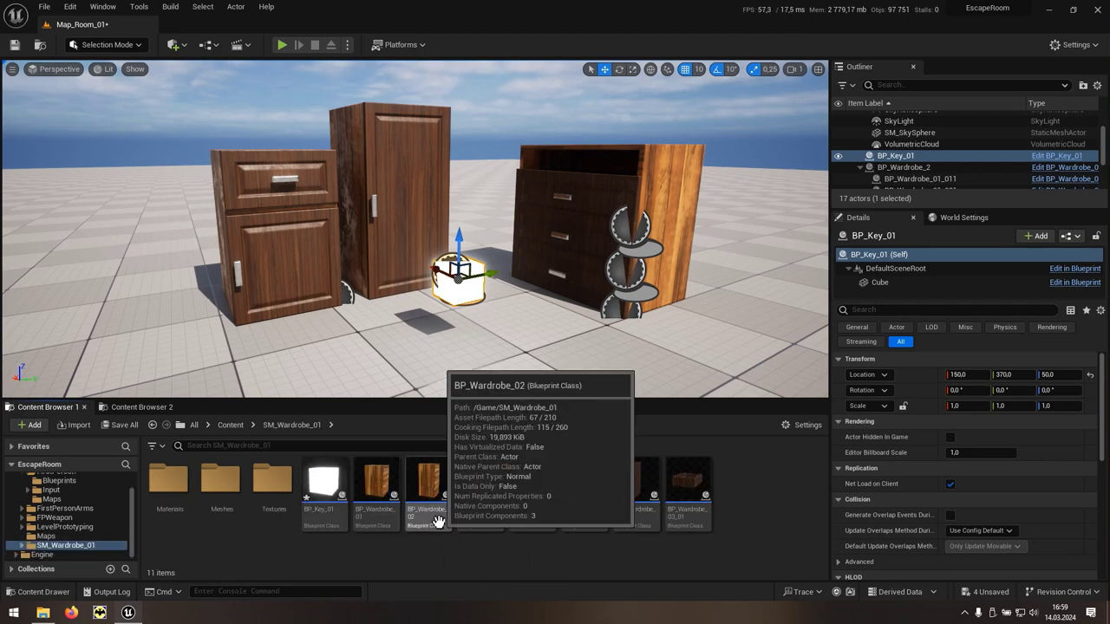
double_click(338, 519)
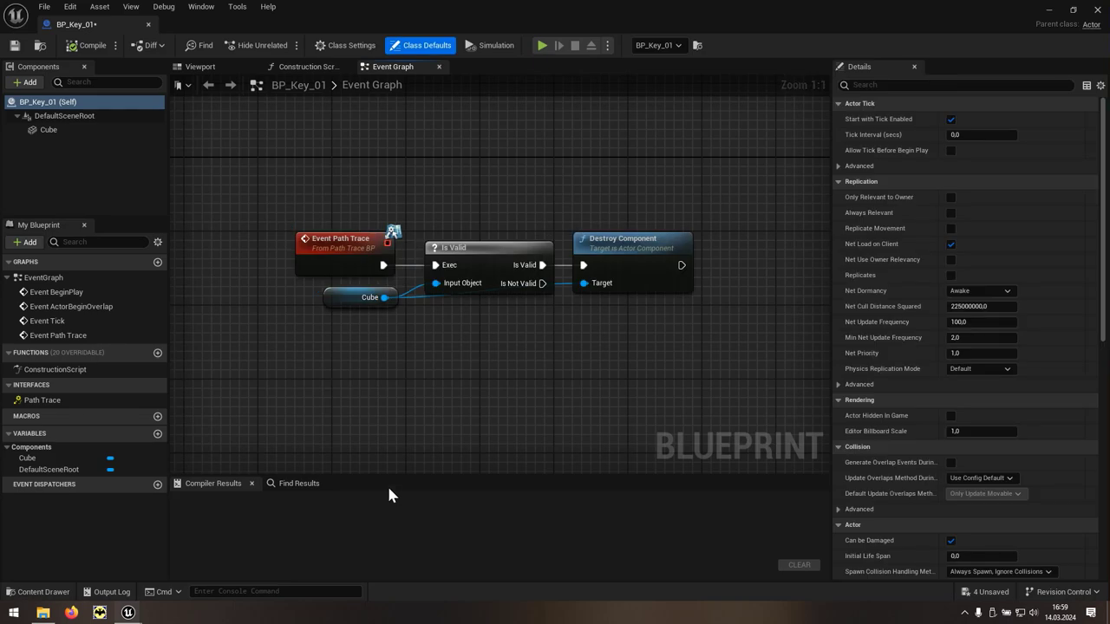
Step: Add a Cast To BP_FirstPersonCharacter node after Destroy Component
right_click_drag(663, 322, 425, 319)
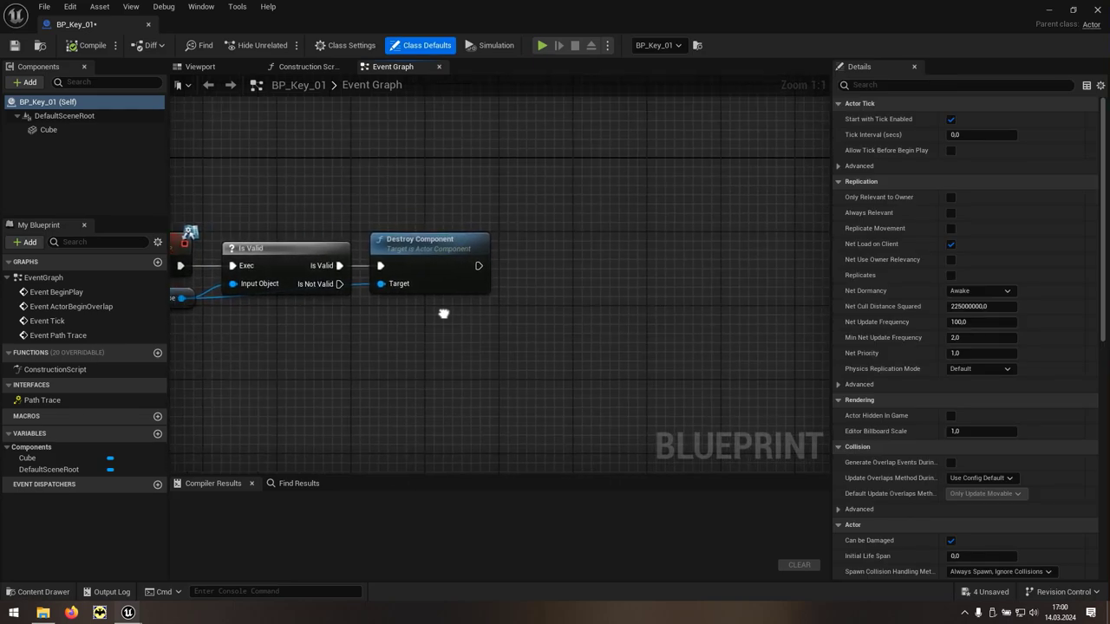
left_click_drag(460, 265, 523, 269)
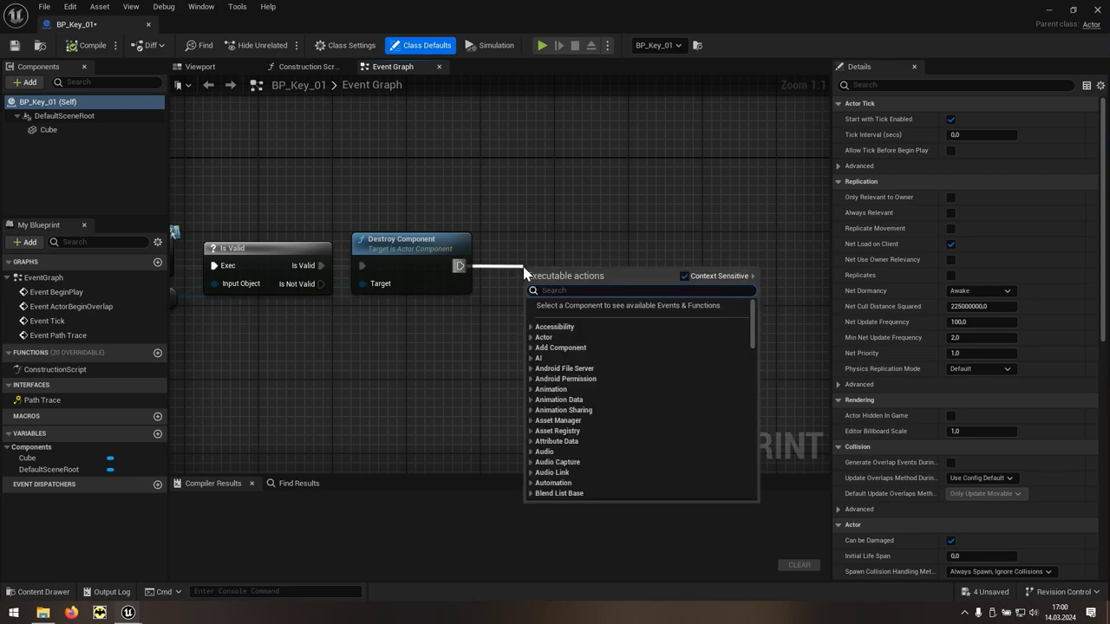
type("cast ")
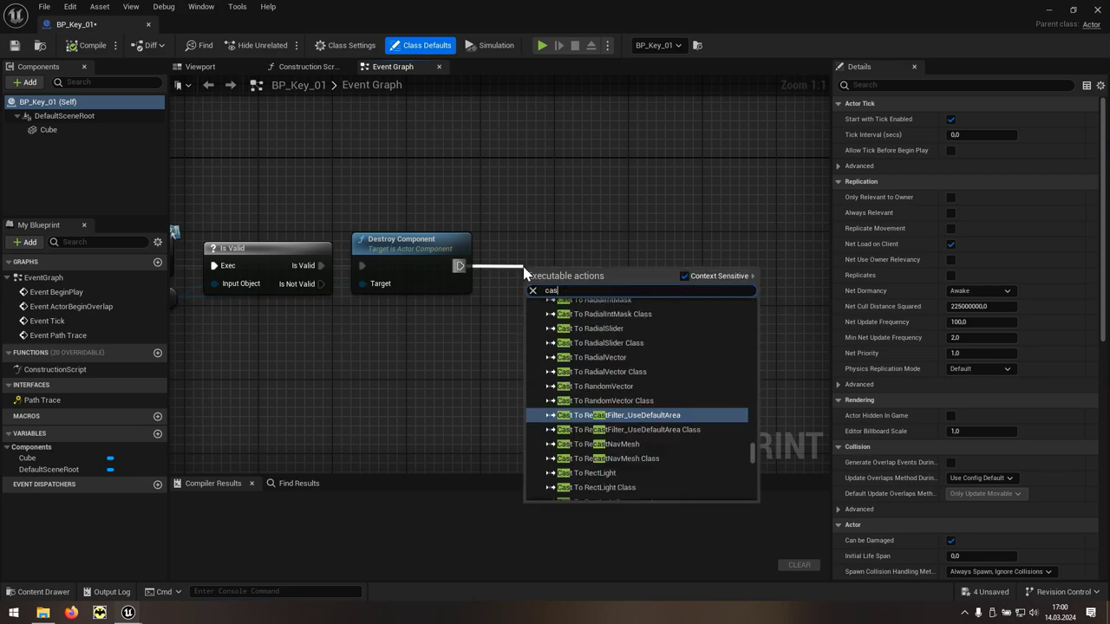
type("to")
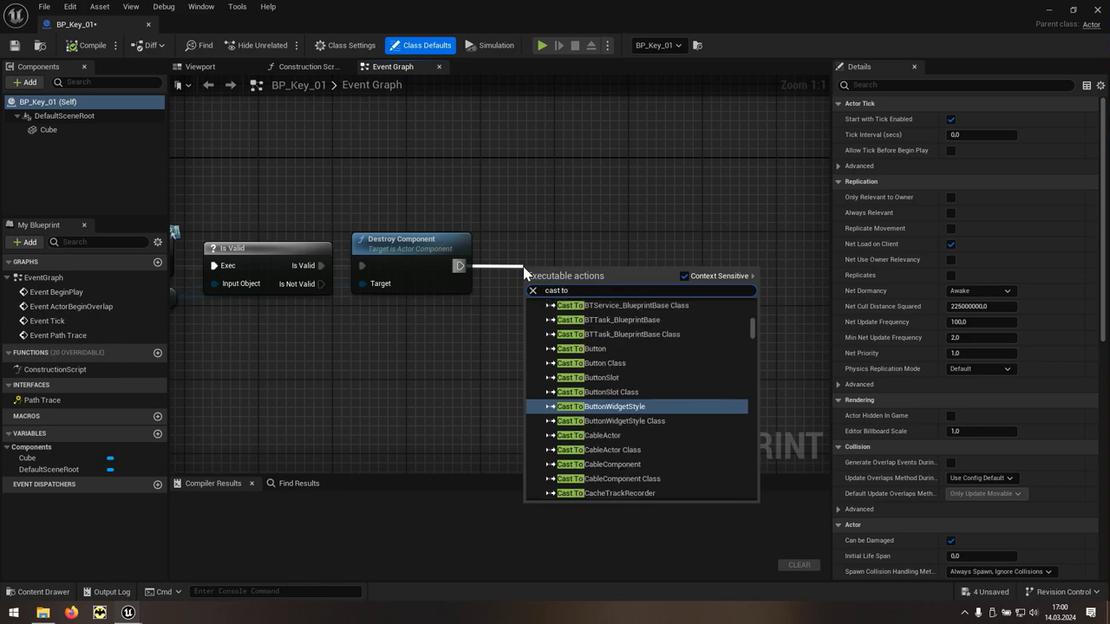
type(" fir")
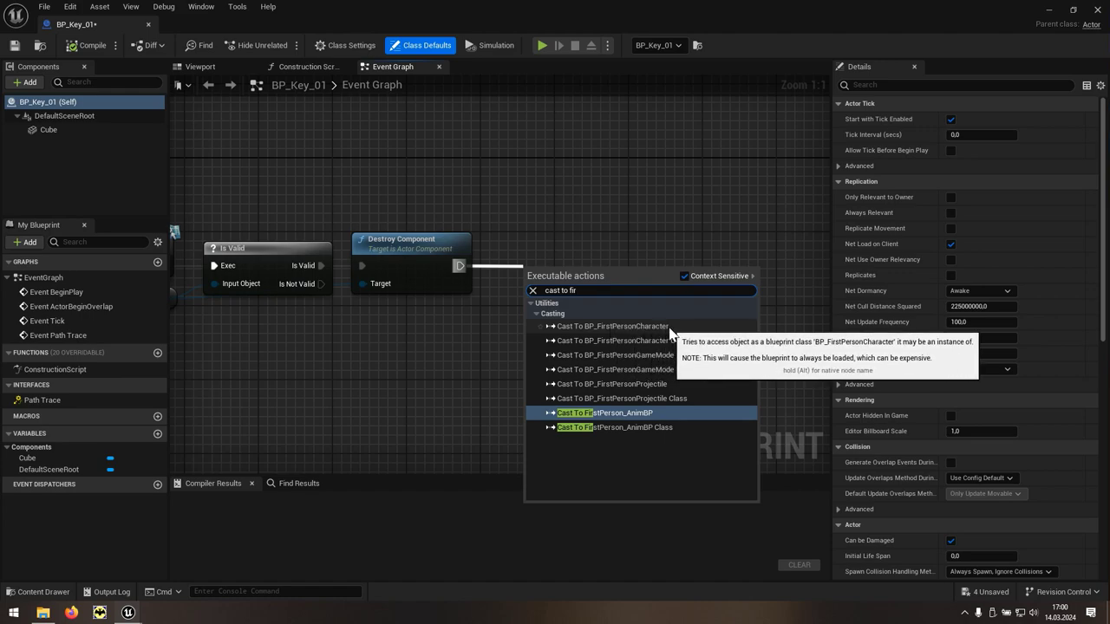
left_click(668, 327)
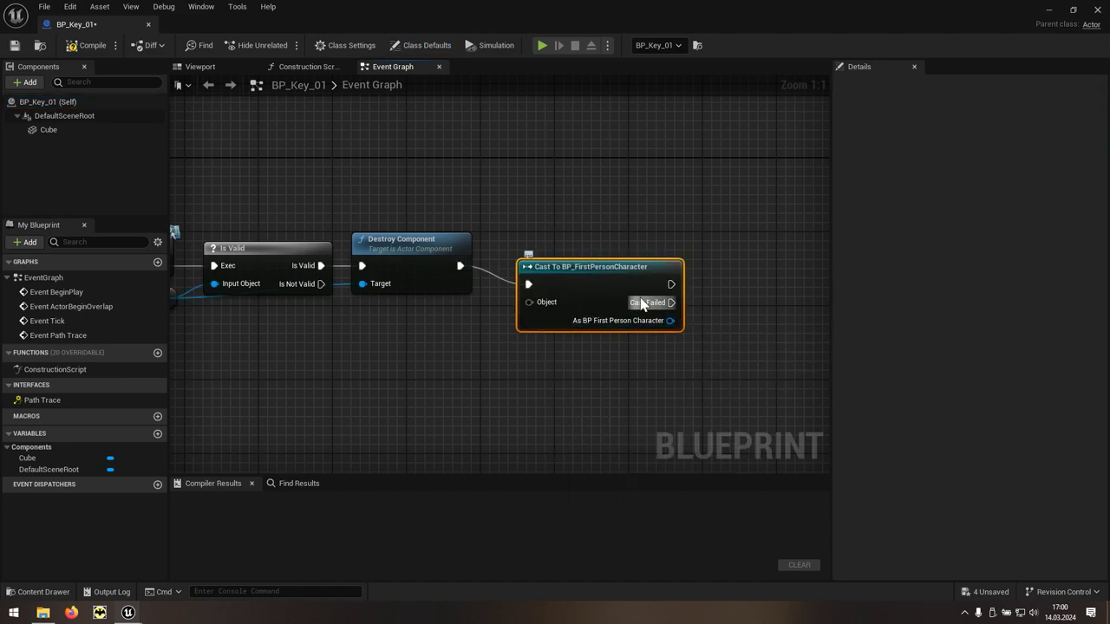
left_click_drag(610, 269, 601, 252)
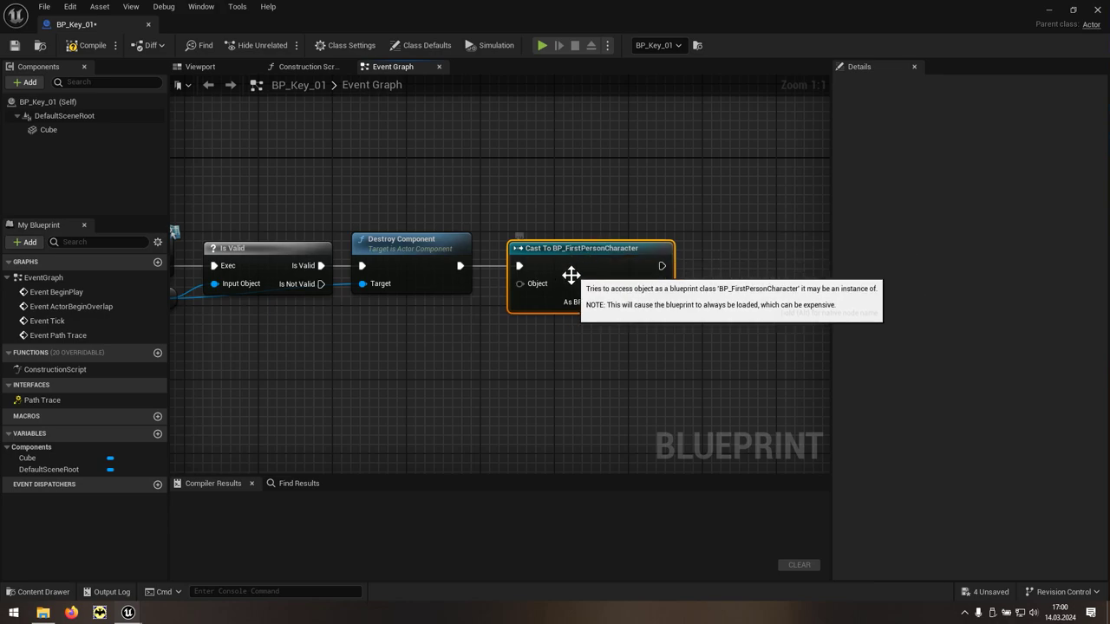
Step: Feed Get Player Pawn into the cast's Object and search 'get key' from its character output
left_click_drag(520, 284, 435, 355)
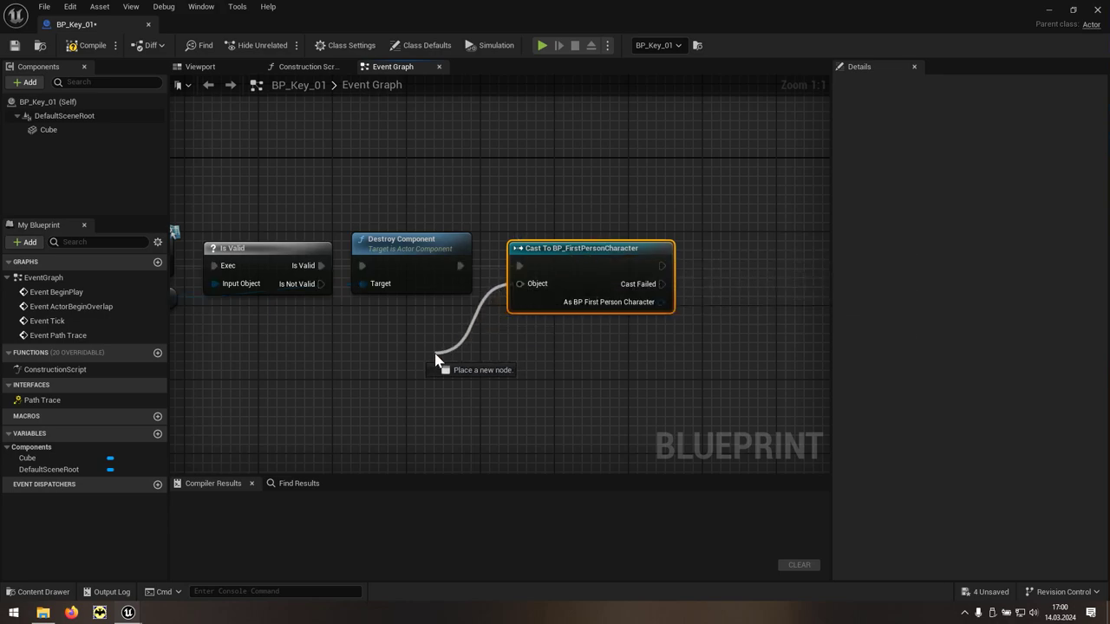
type("get pla")
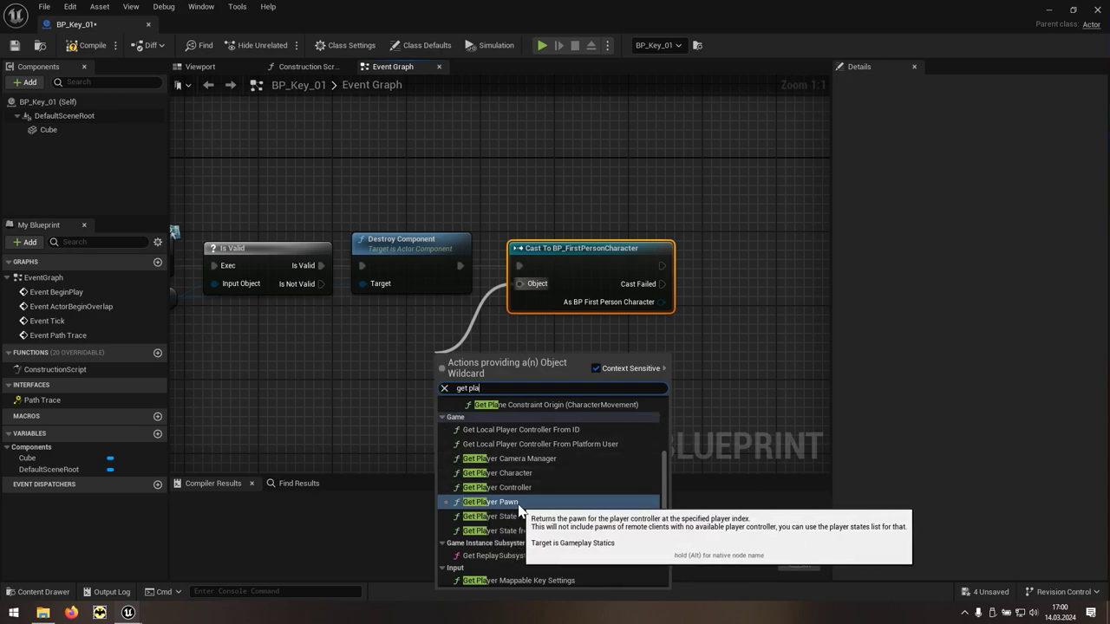
left_click(495, 509)
left_click_drag(506, 356, 395, 308)
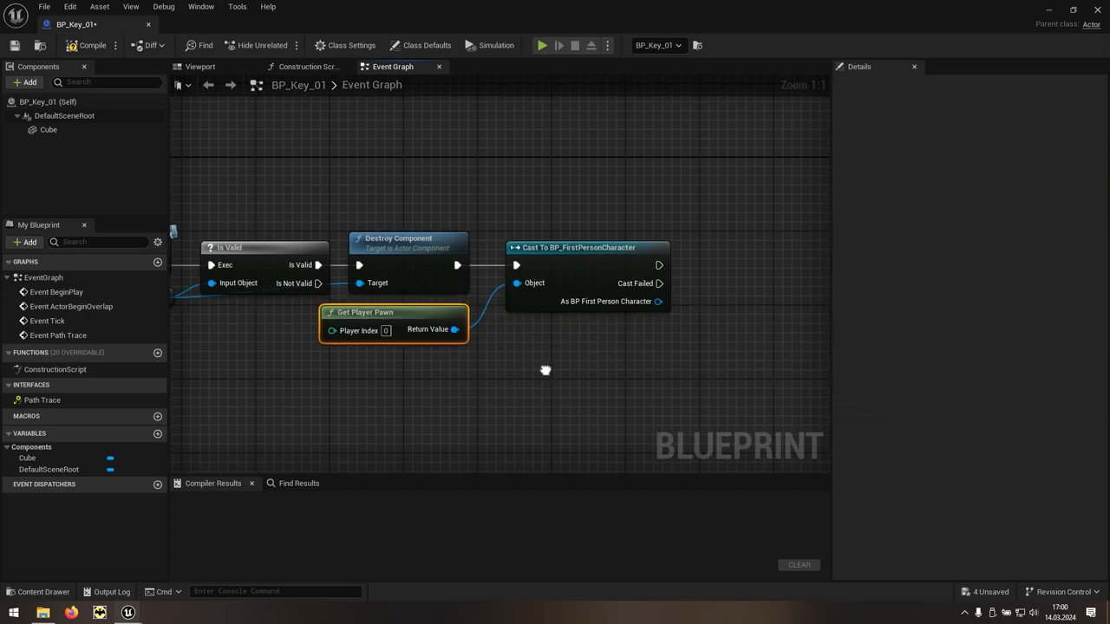
right_click_drag(546, 367, 409, 373)
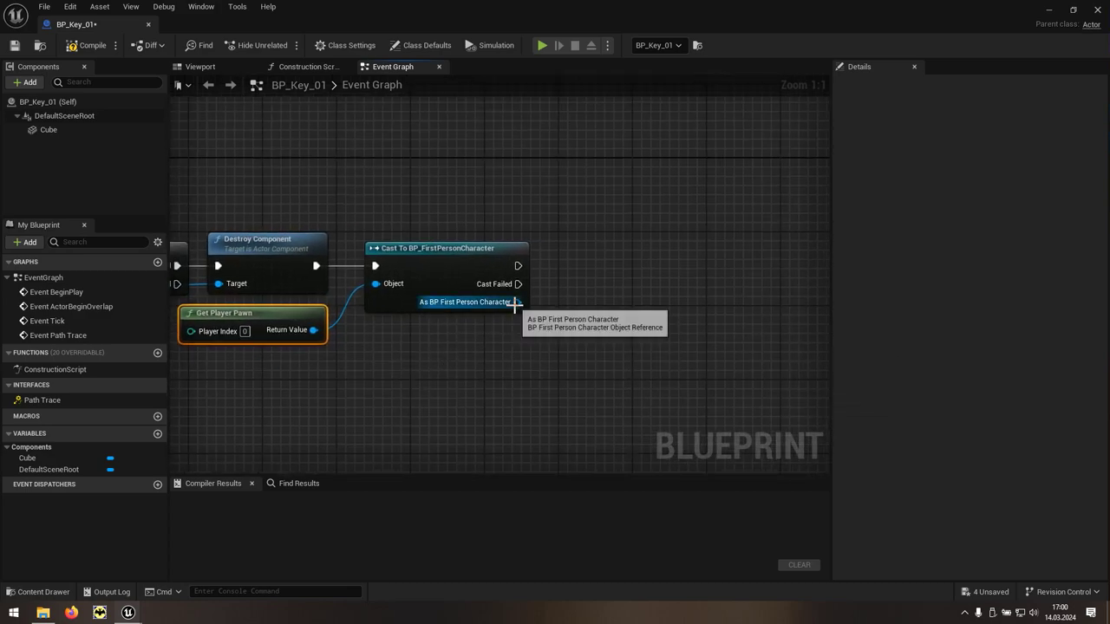
left_click_drag(517, 302, 587, 310)
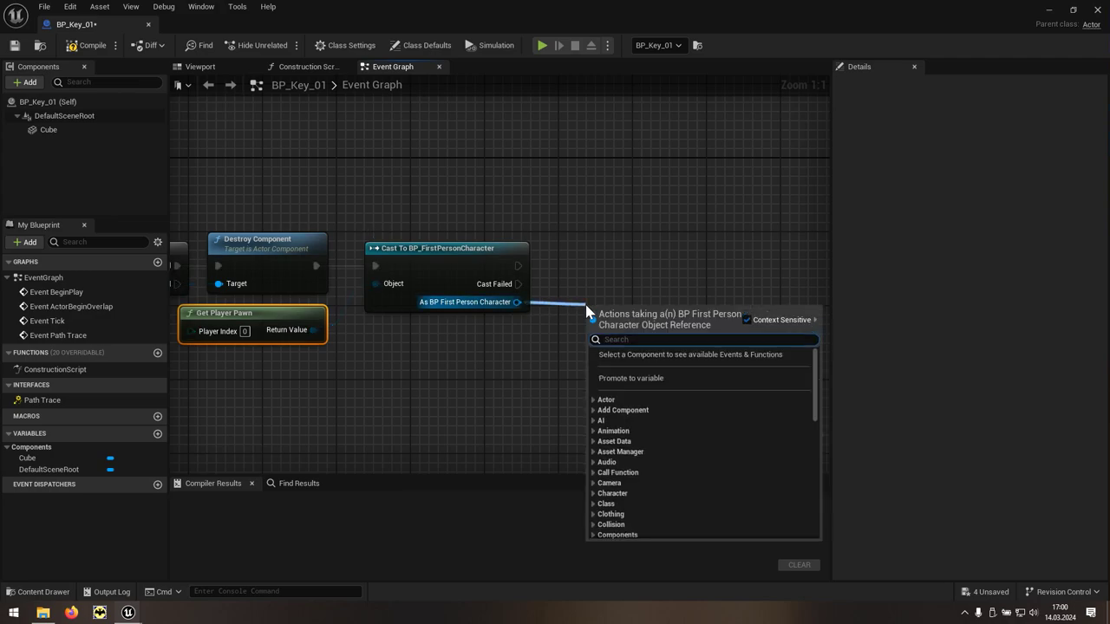
type("get ke")
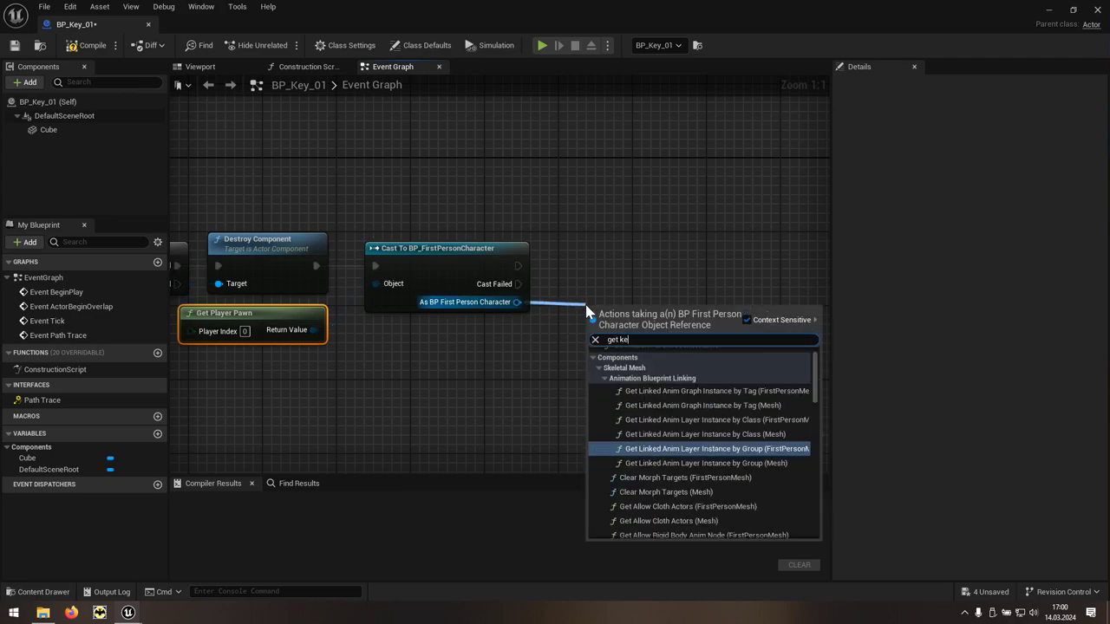
type("y")
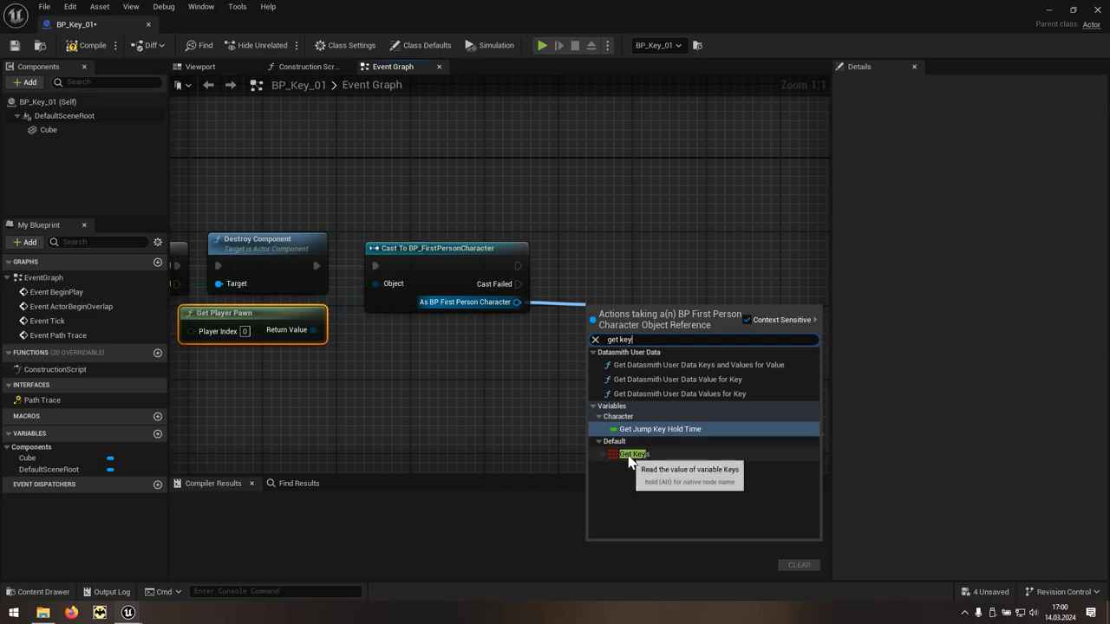
Step: Add Get Keys and a Set Array Elem with index 0 and Item true after the cast, then compile
left_click(643, 458)
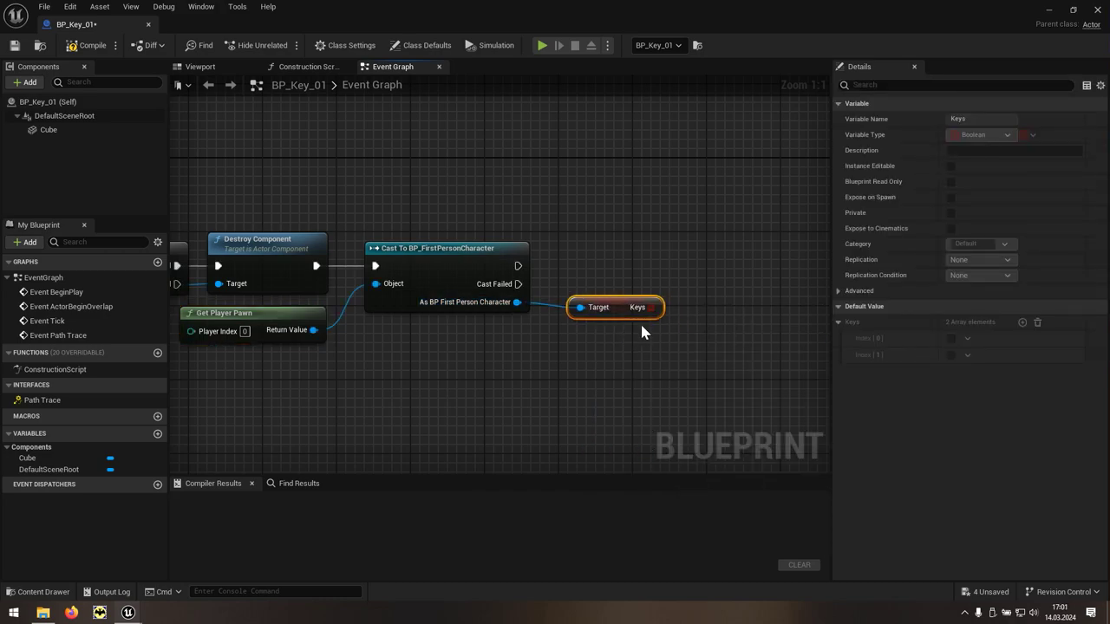
left_click_drag(652, 307, 704, 282)
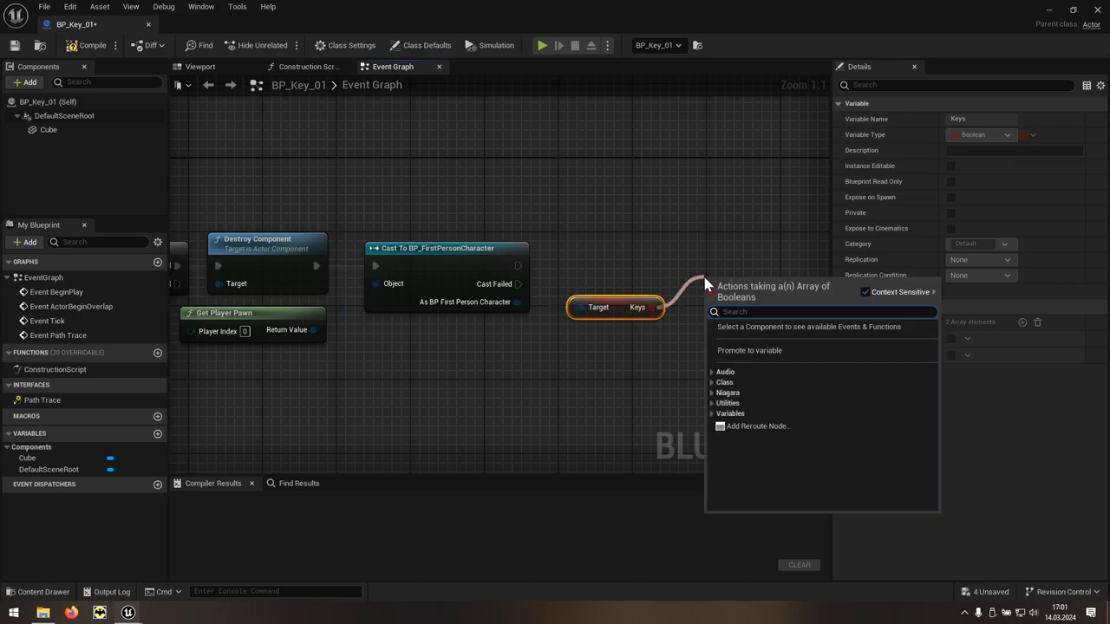
type("set")
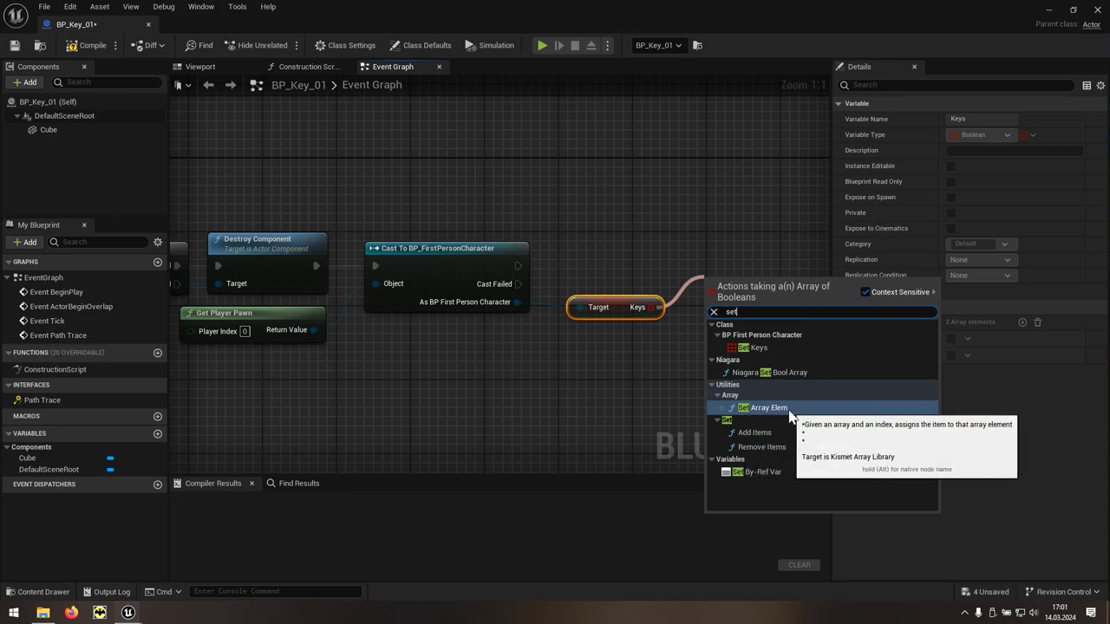
left_click(790, 409)
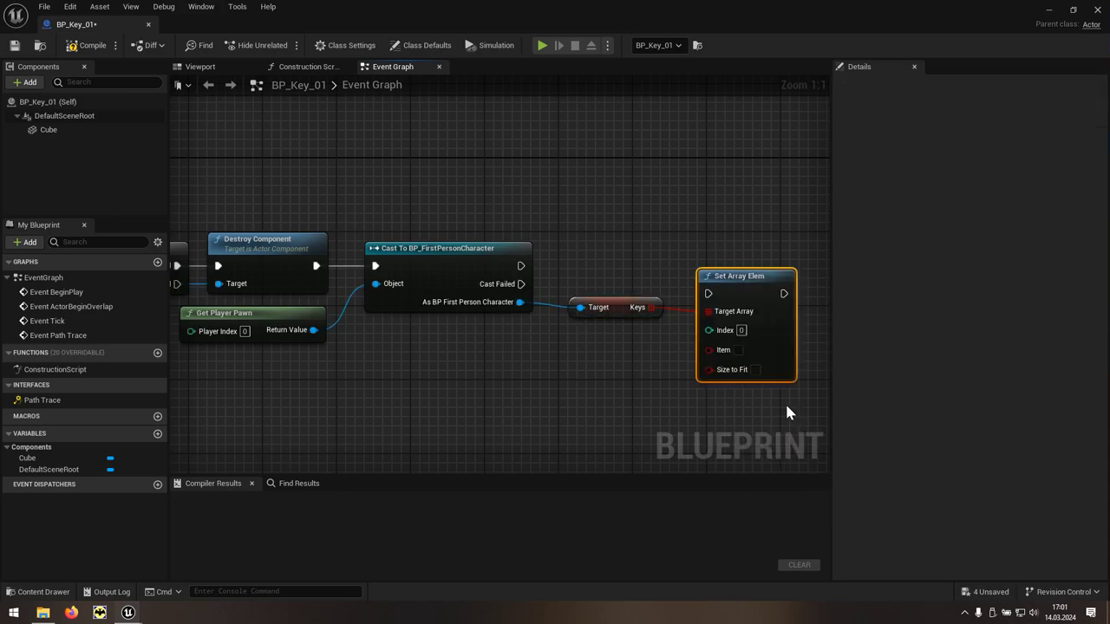
left_click(741, 330)
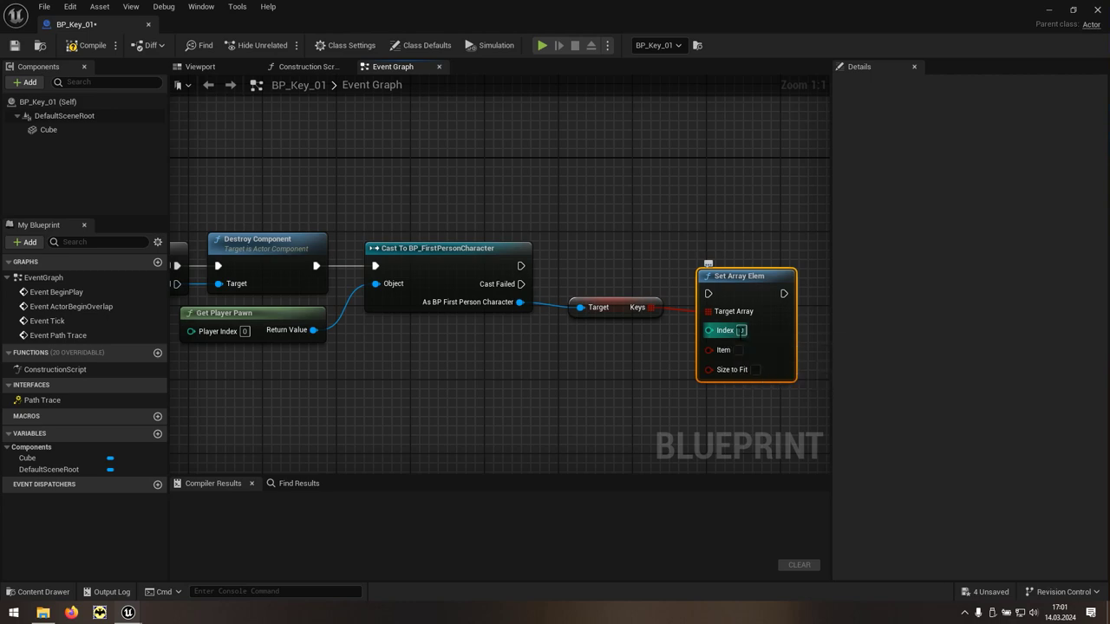
left_click_drag(739, 278, 742, 251)
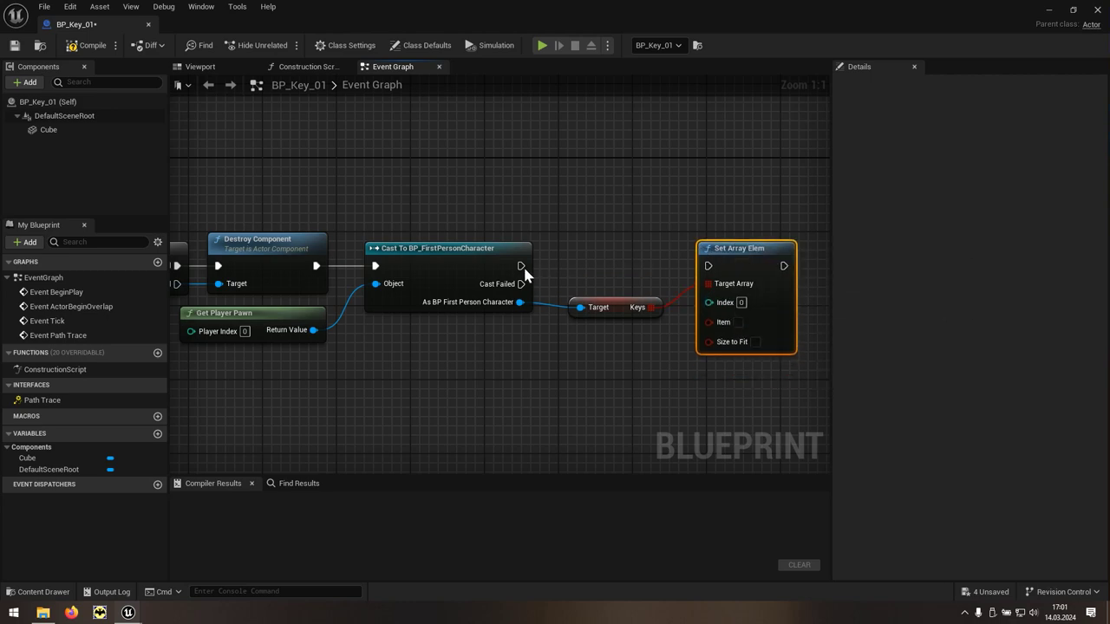
left_click_drag(521, 267, 710, 267)
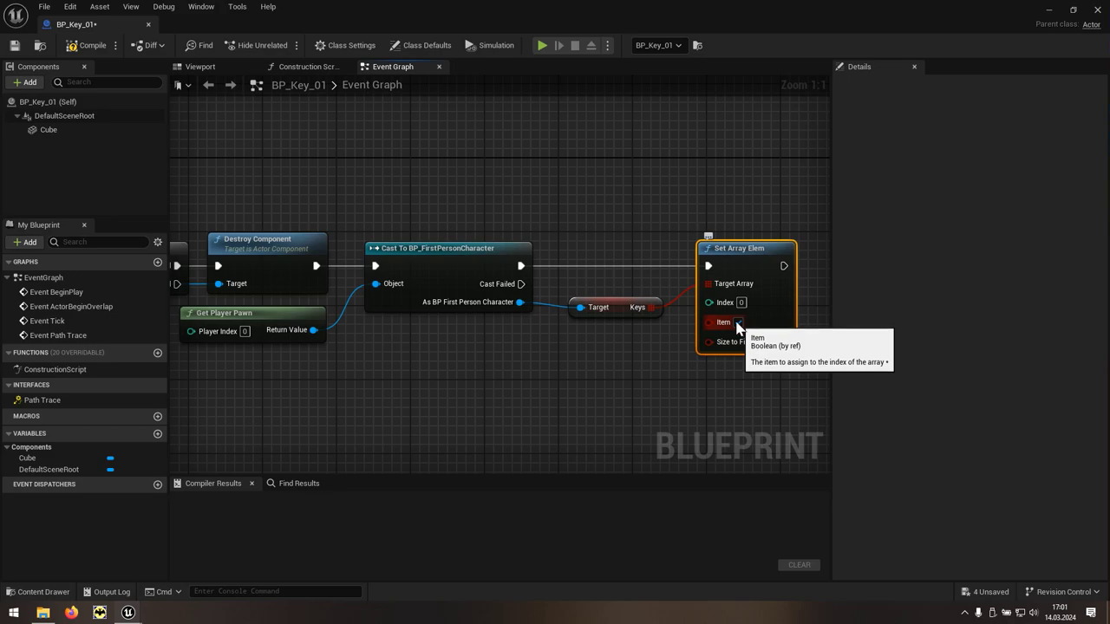
left_click(99, 50)
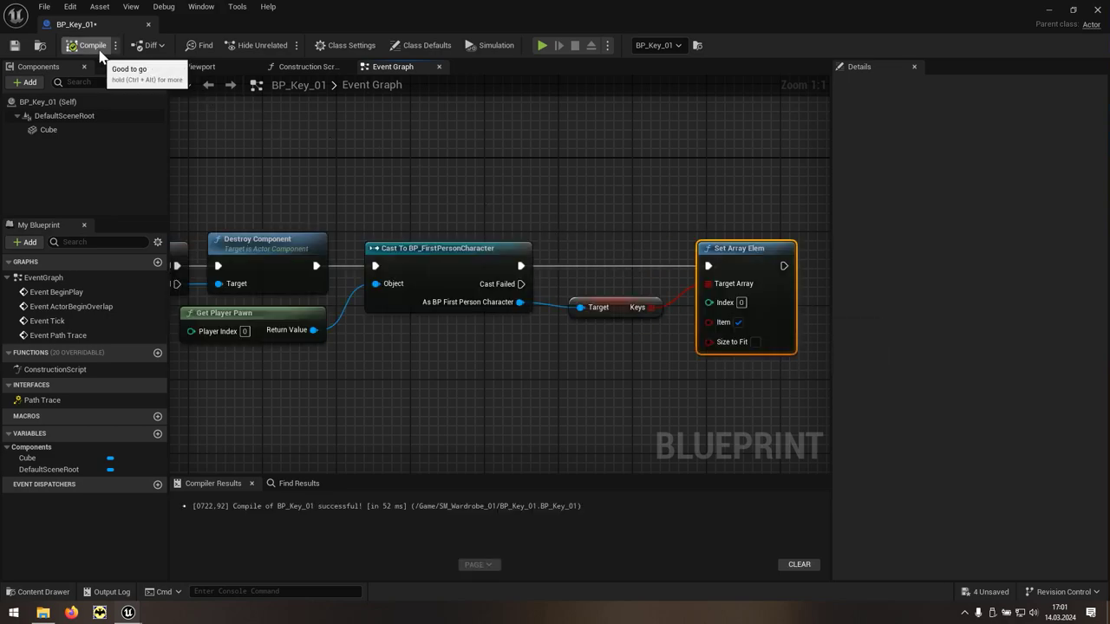
Step: Close the editor and duplicate BP_Key_01 as BP_Key_02
left_click(1095, 12)
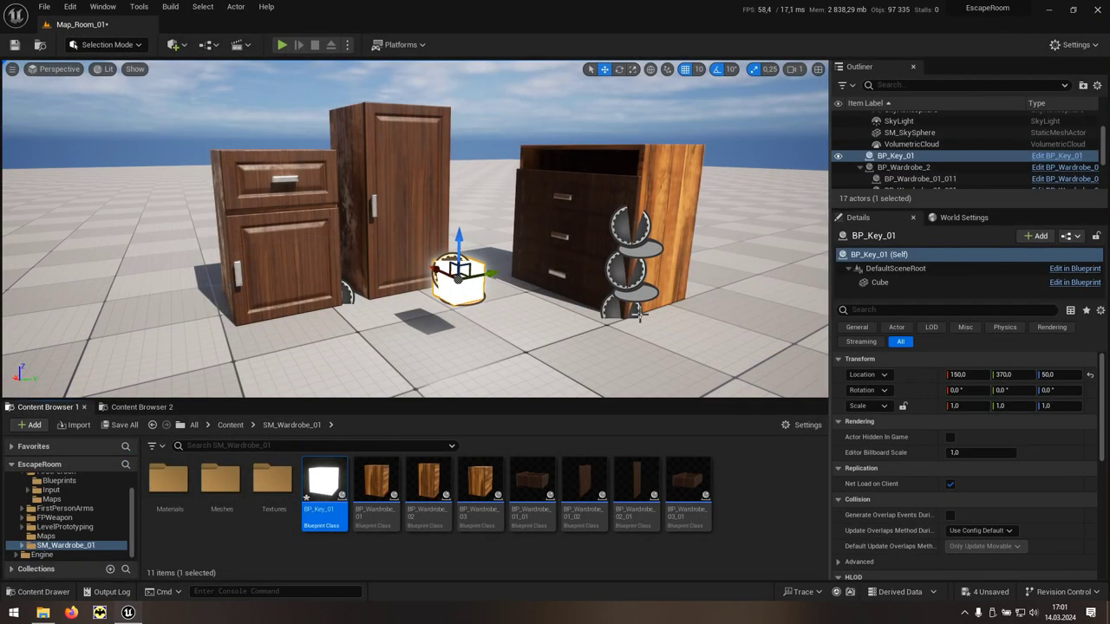
right_click(338, 511)
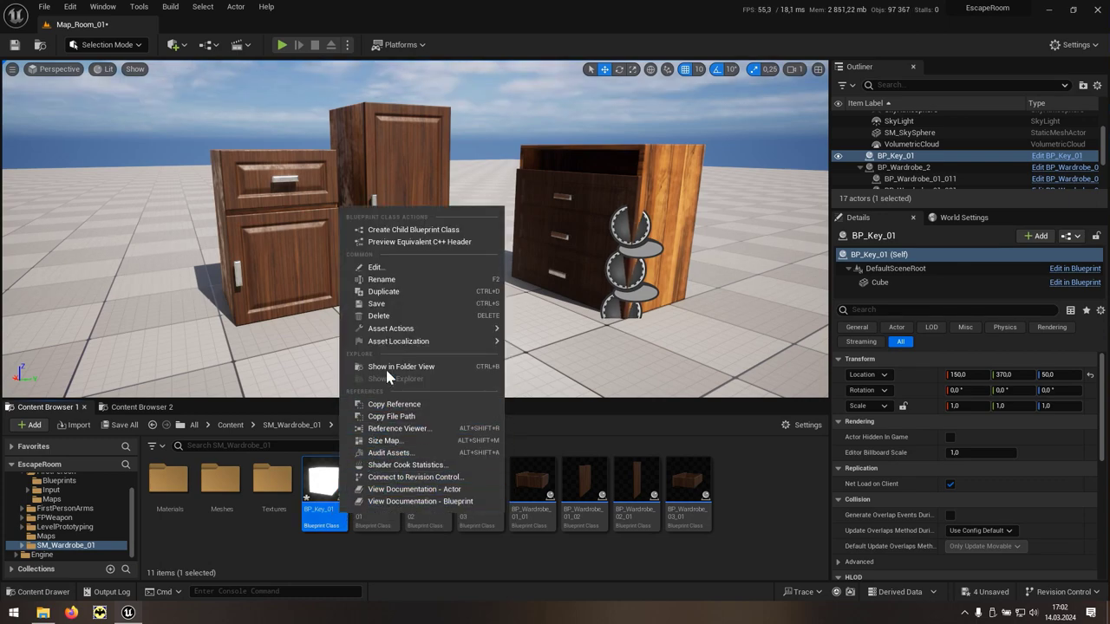
left_click(408, 291)
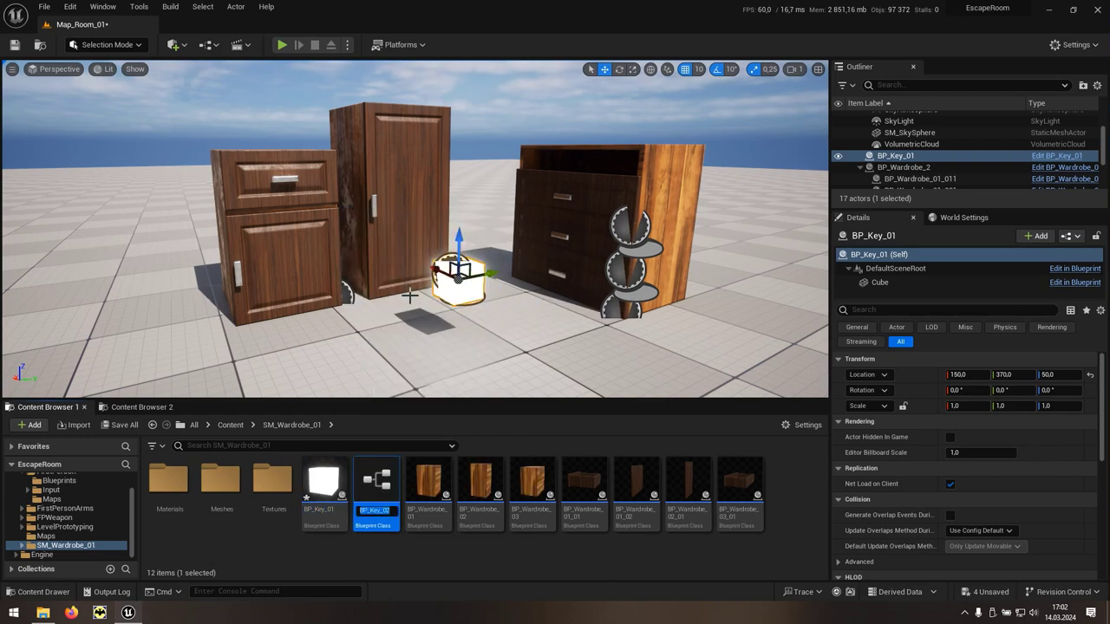
key("Return")
Step: In BP_Key_02 change the Set Array Elem index to 1, compile, and close
double_click(391, 521)
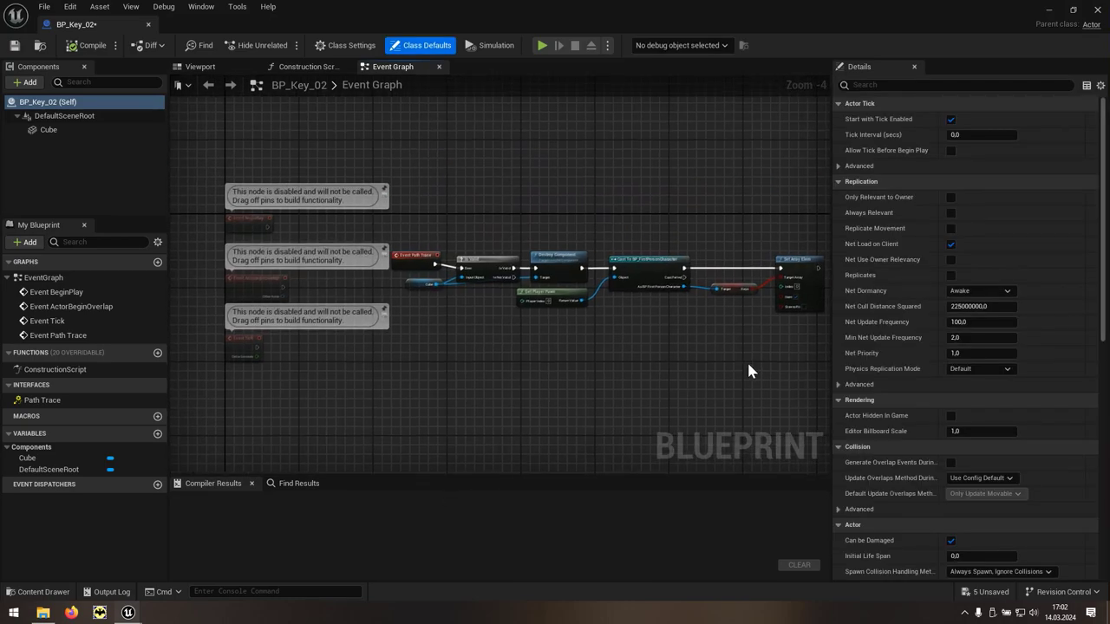
right_click_drag(750, 371, 627, 359)
scroll(627, 359, "up", 2)
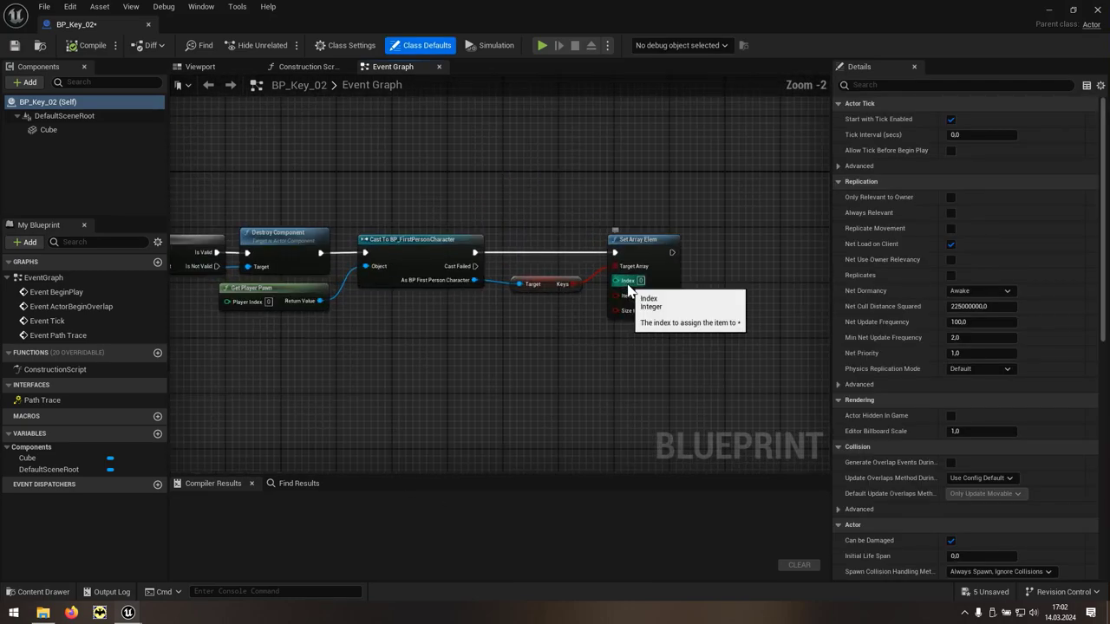
scroll(631, 291, "up", 2)
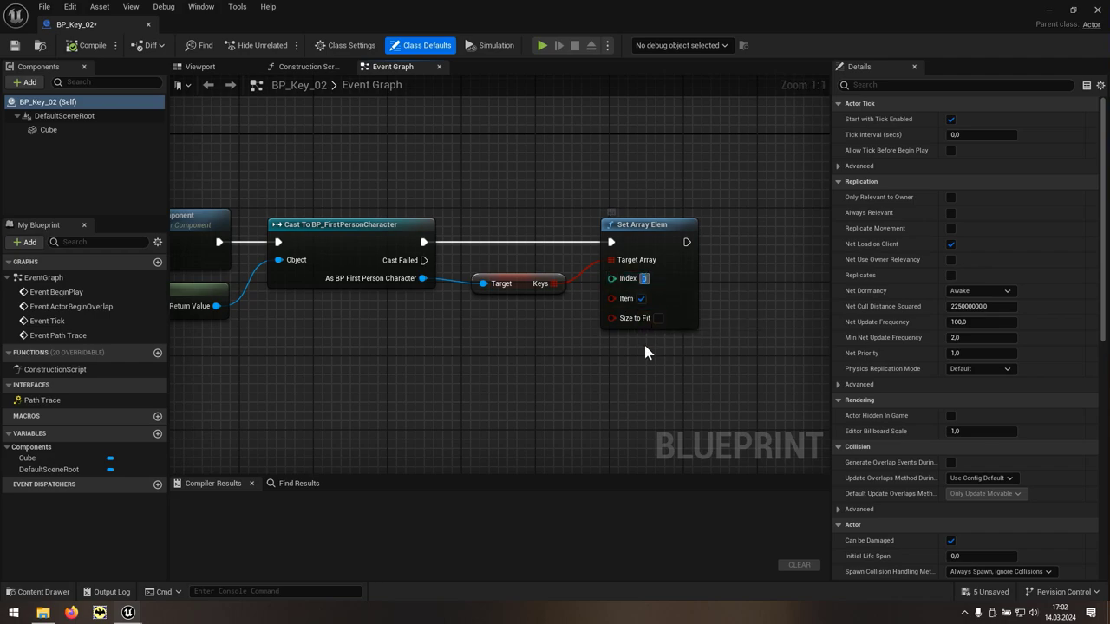
type("1")
left_click(89, 50)
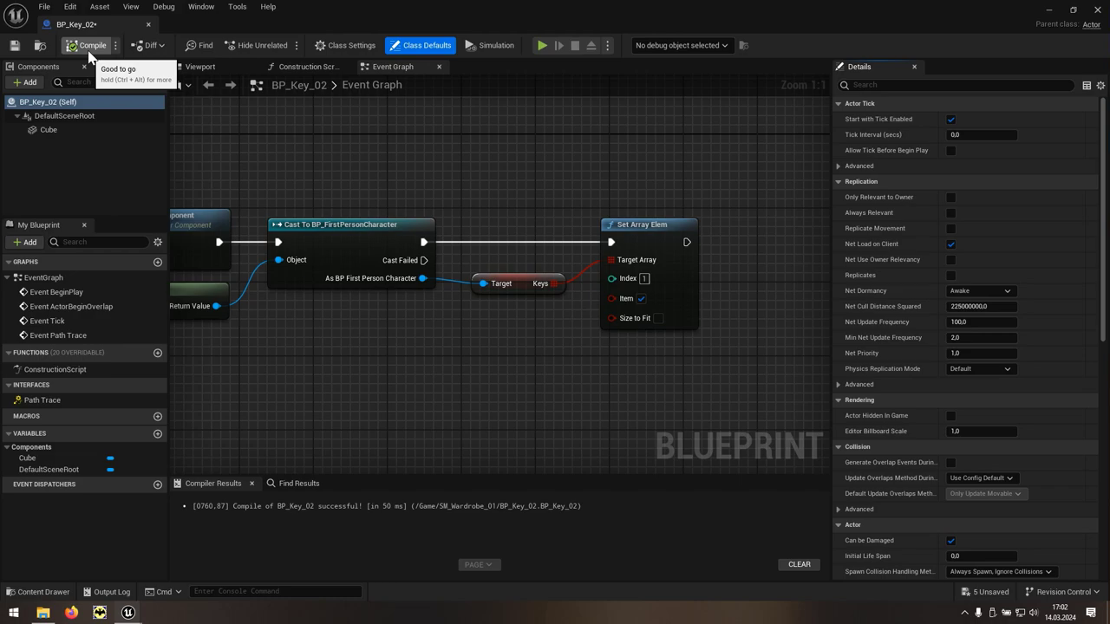
left_click(1099, 11)
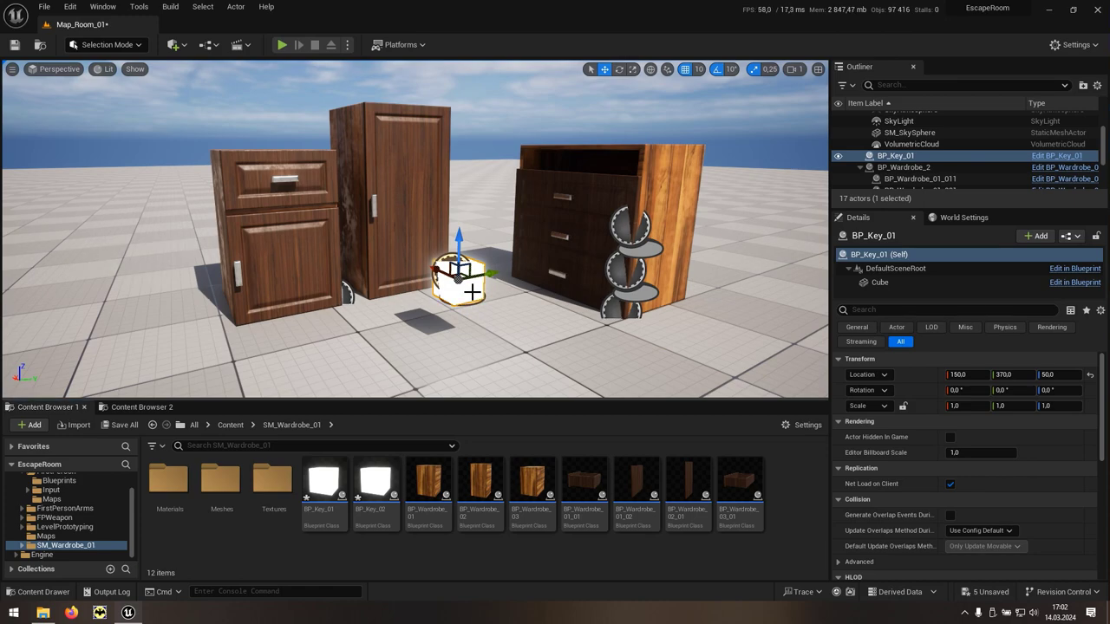
Step: Delete the old key and place BP_Key_01 inside the small cabinet, 40 units up
key("Delete")
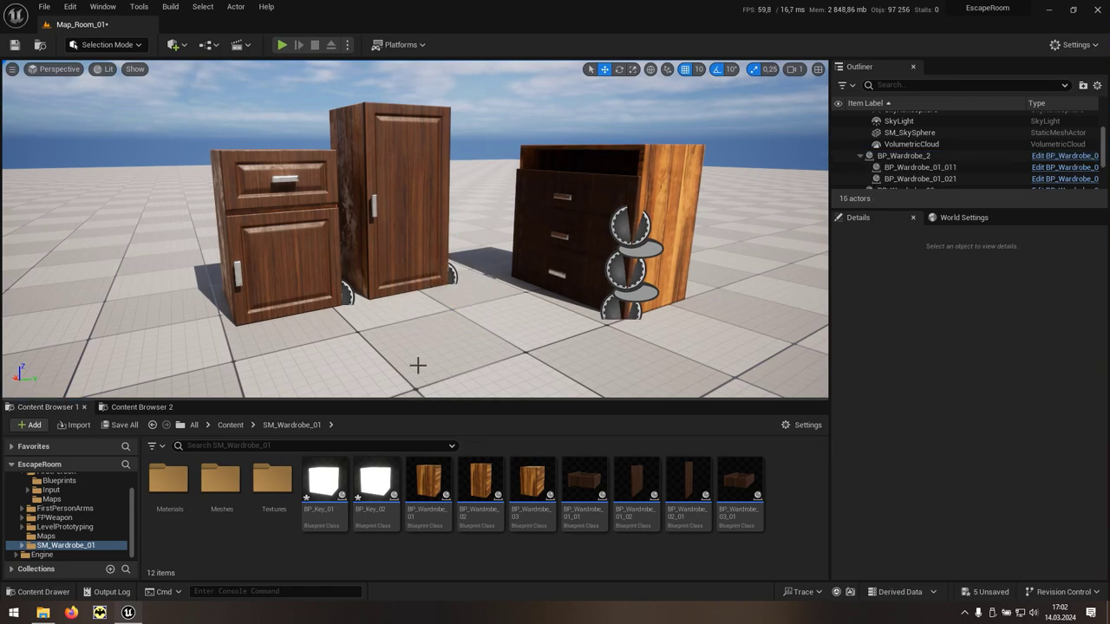
mouse_move(323, 483)
left_mouse_down()
mouse_move(327, 399)
mouse_move(311, 339)
left_mouse_up()
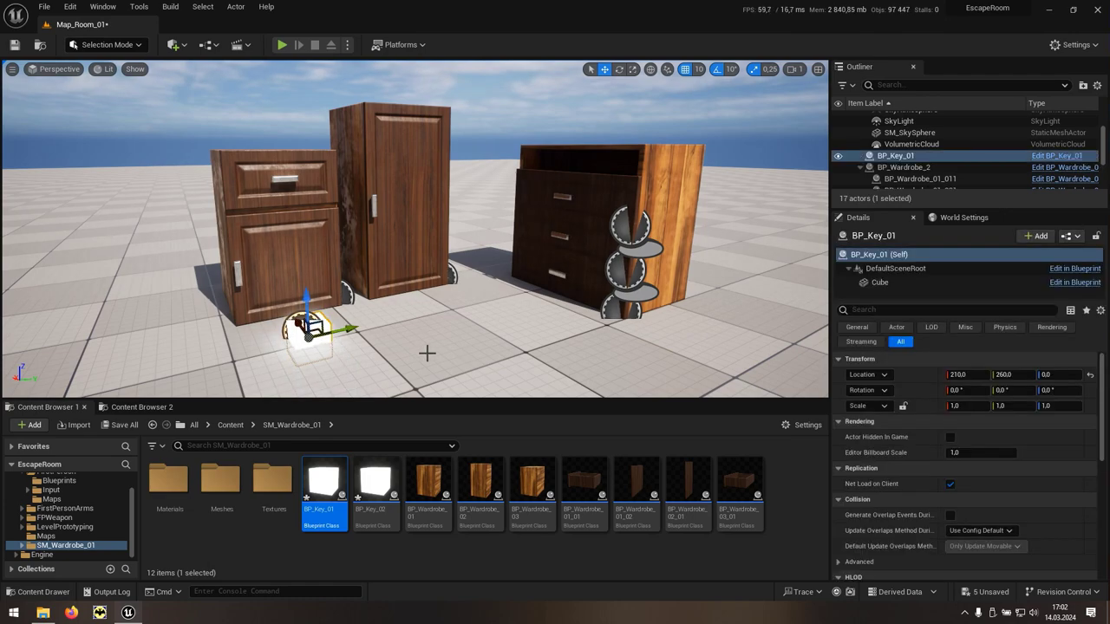
right_click_drag(426, 353, 486, 346)
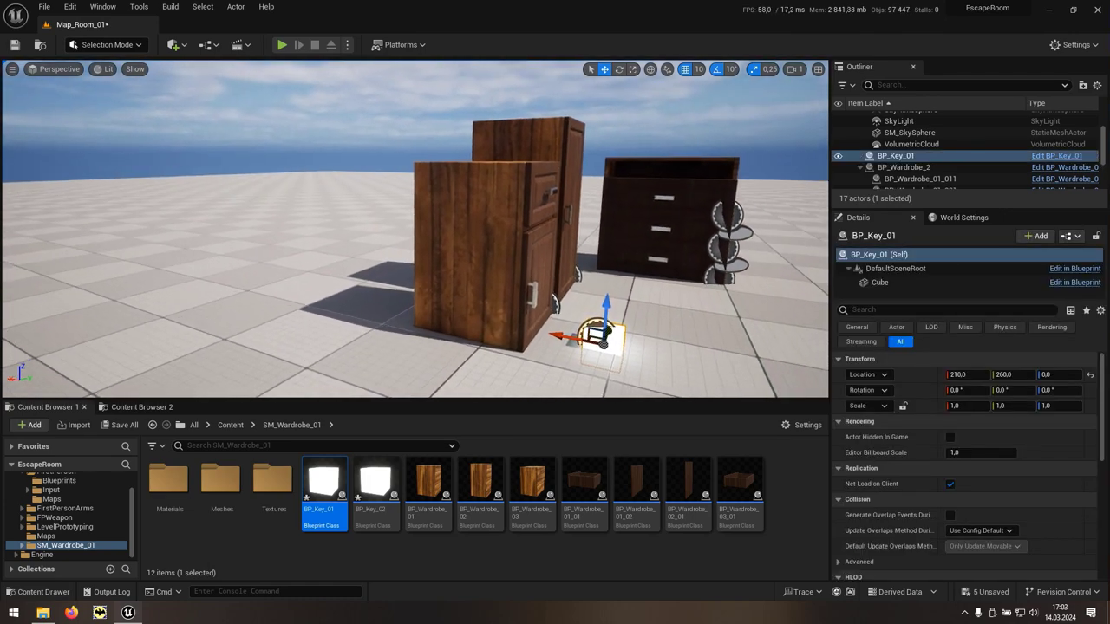
right_click_drag(612, 325, 612, 325)
left_click_drag(585, 317, 589, 278)
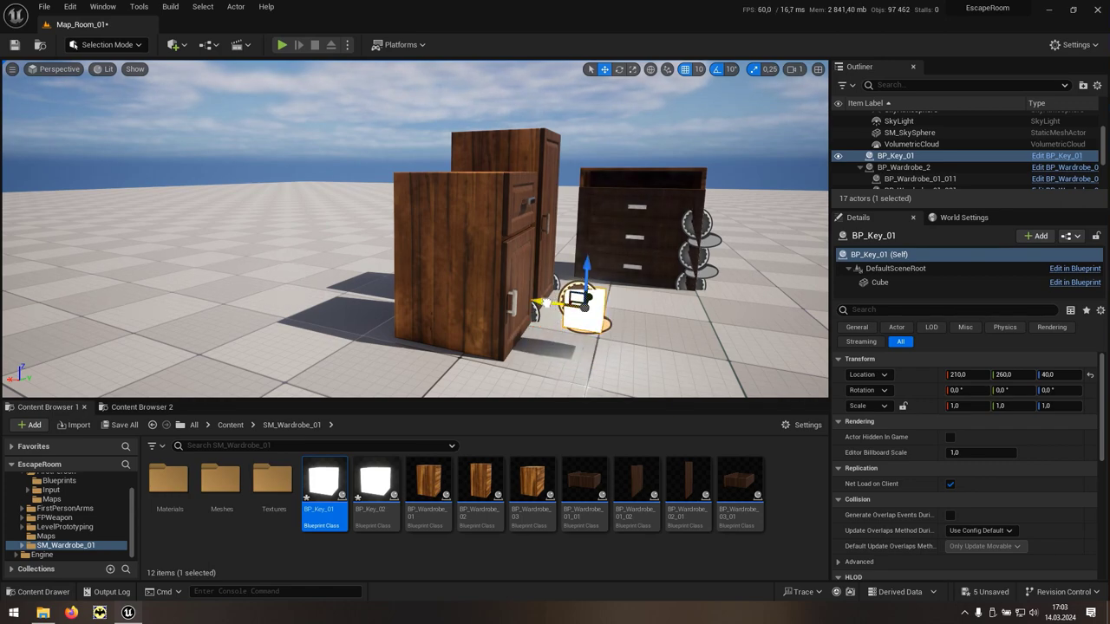
left_click_drag(544, 303, 471, 296)
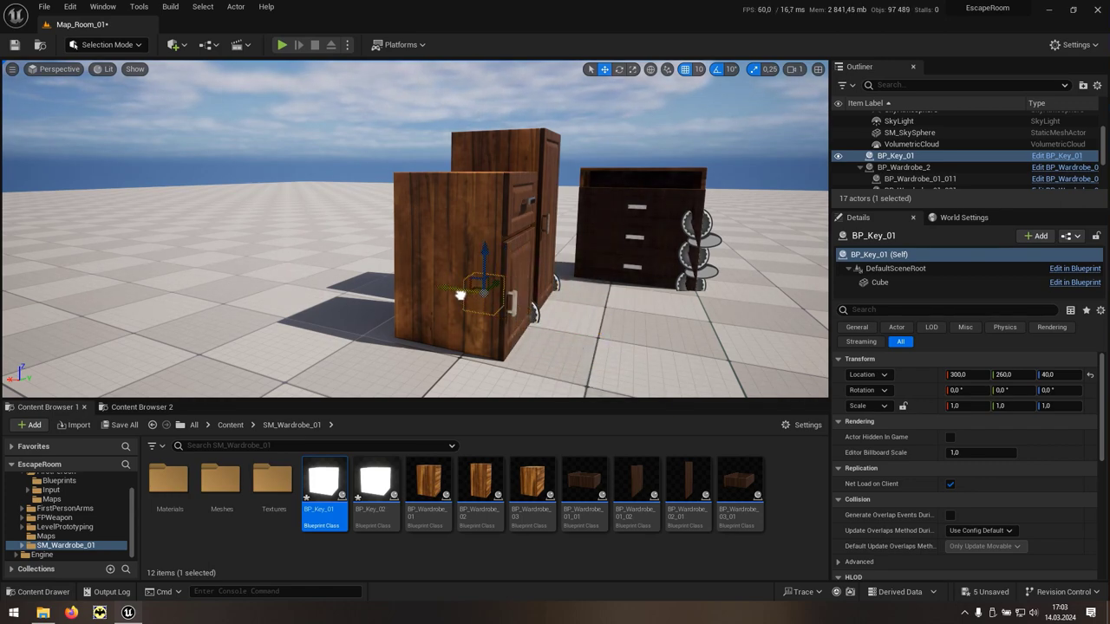
Step: Drop BP_Key_02 inside the tall wardrobe and start a play test
right_click_drag(513, 316, 495, 349)
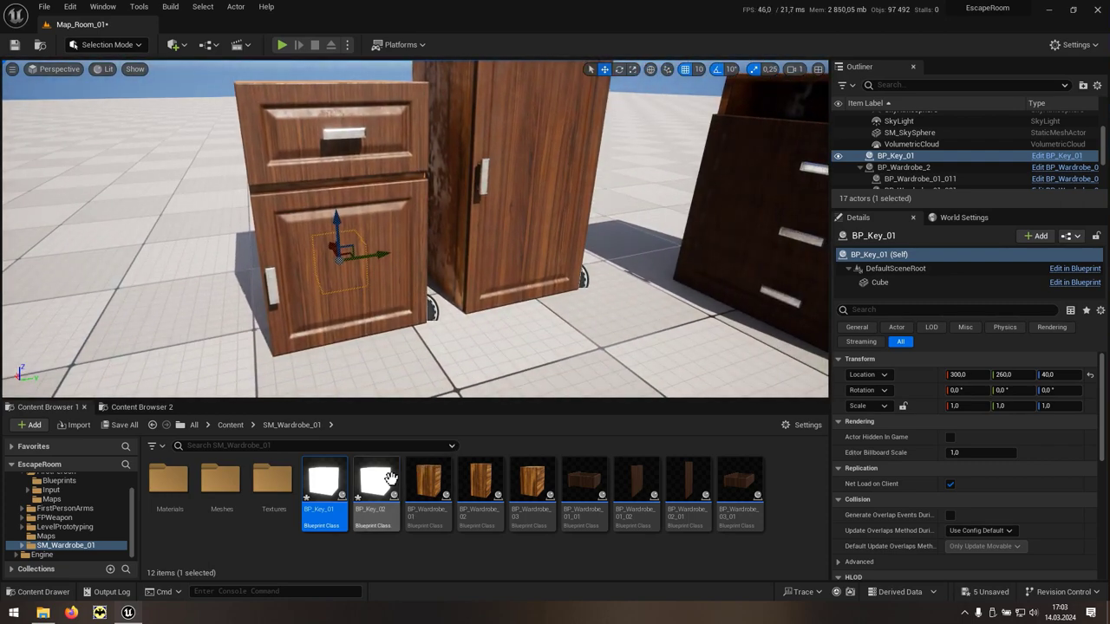
mouse_move(382, 485)
left_mouse_down()
mouse_move(542, 295)
mouse_move(544, 178)
mouse_move(497, 179)
left_mouse_up()
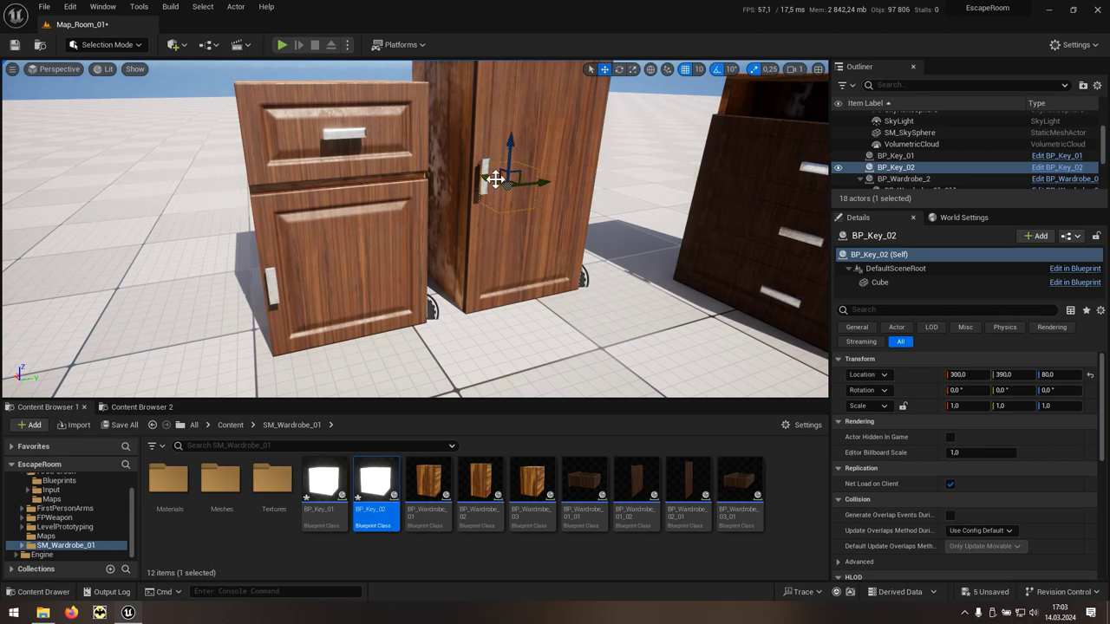
right_click_drag(511, 213, 486, 216)
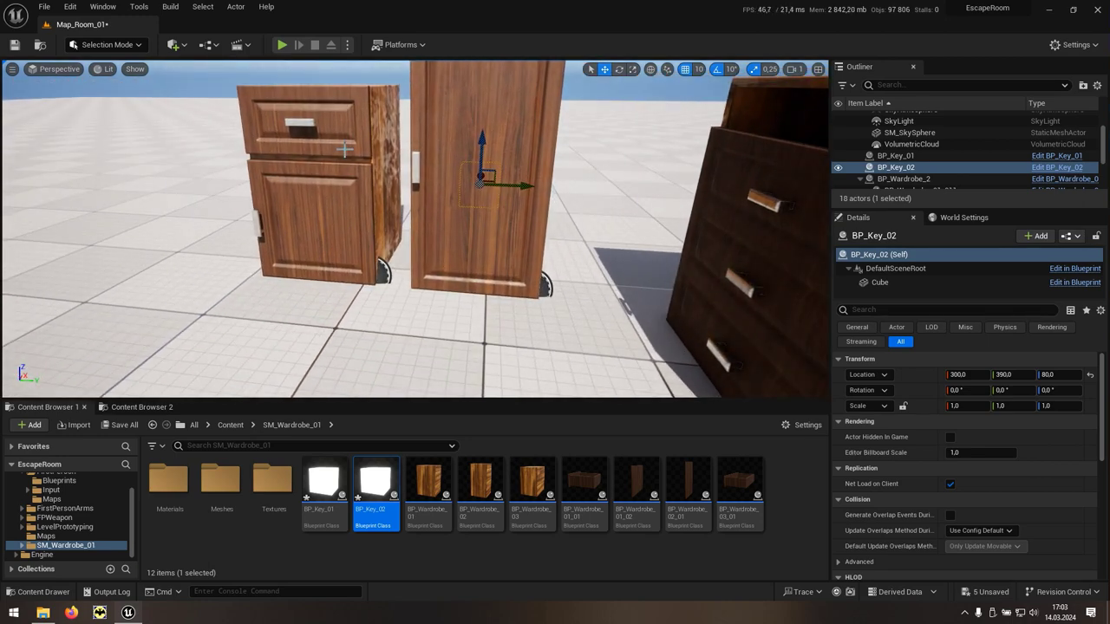
left_click(282, 46)
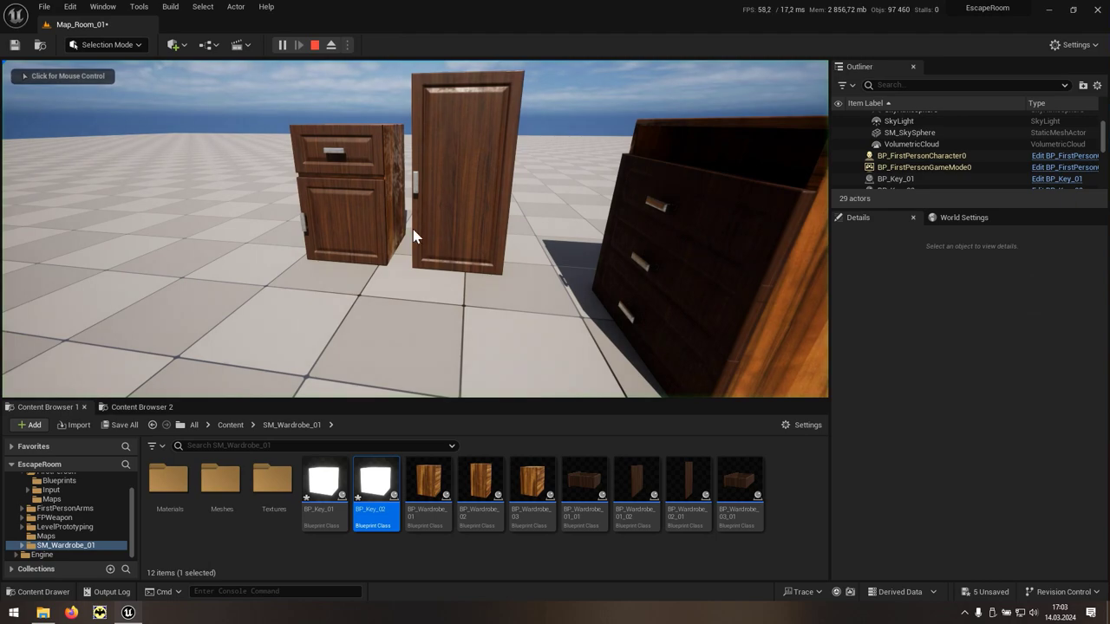
Step: Walk to the small cabinet, open it, and pick up the first key
key("w")
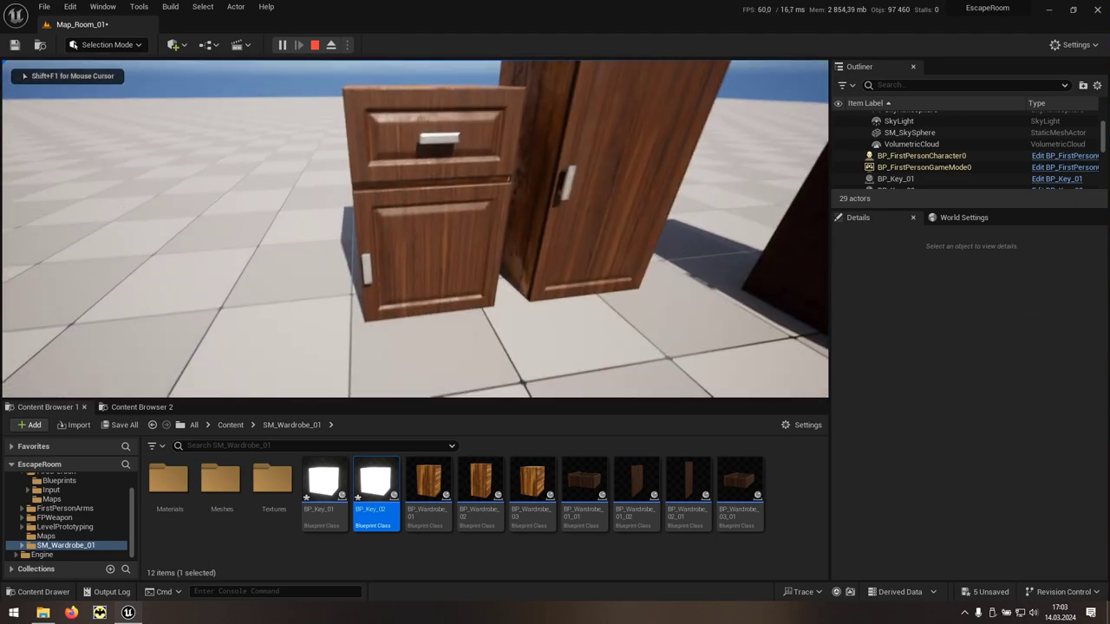
key("e")
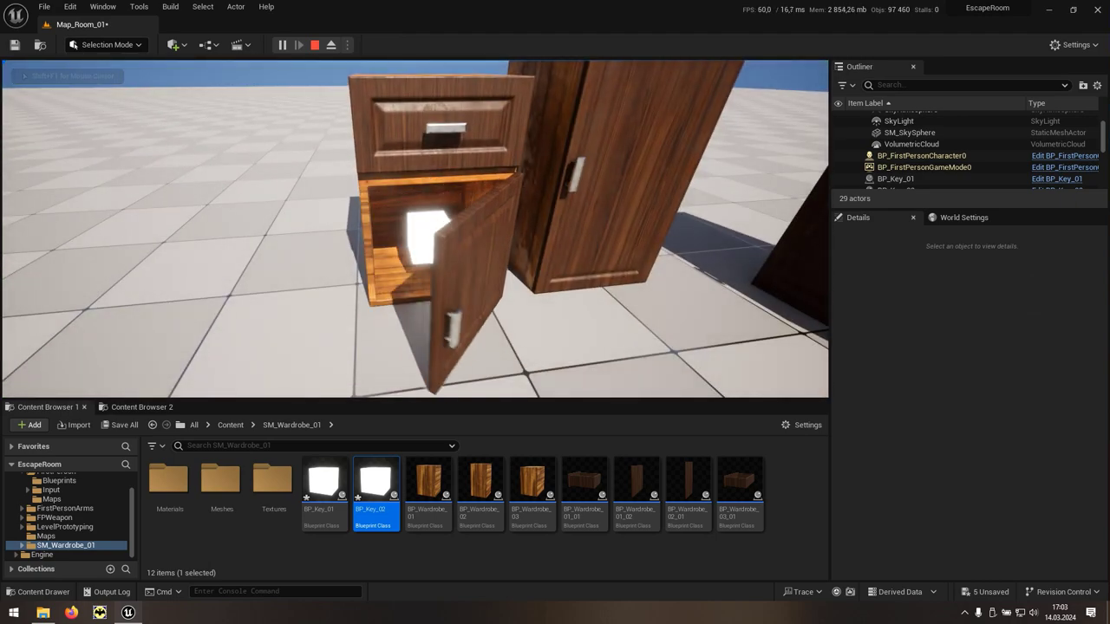
key("w")
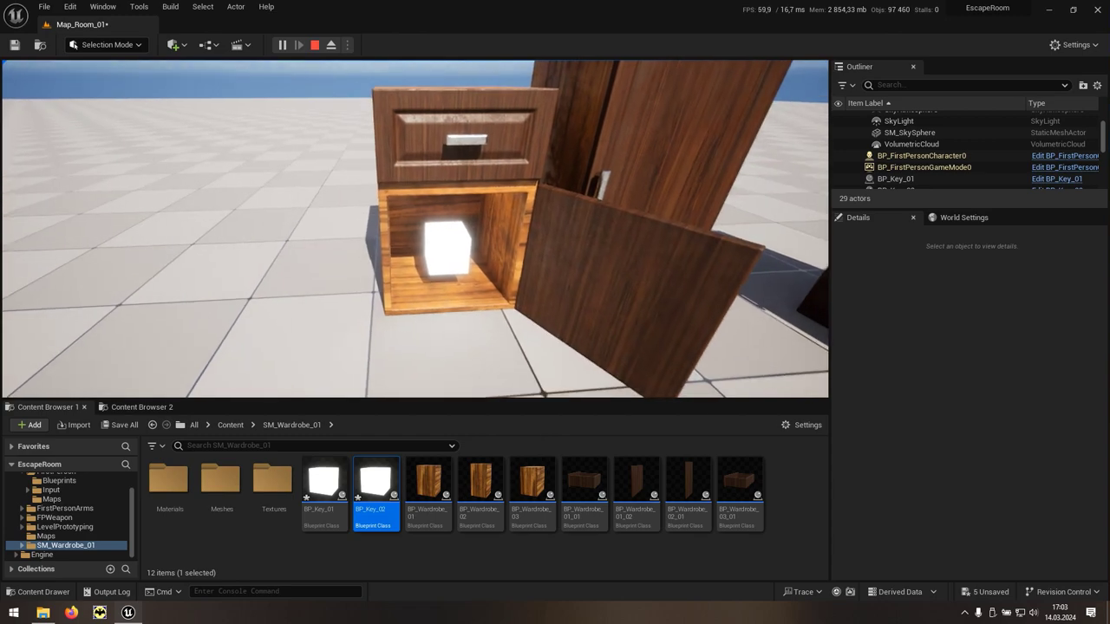
key("e")
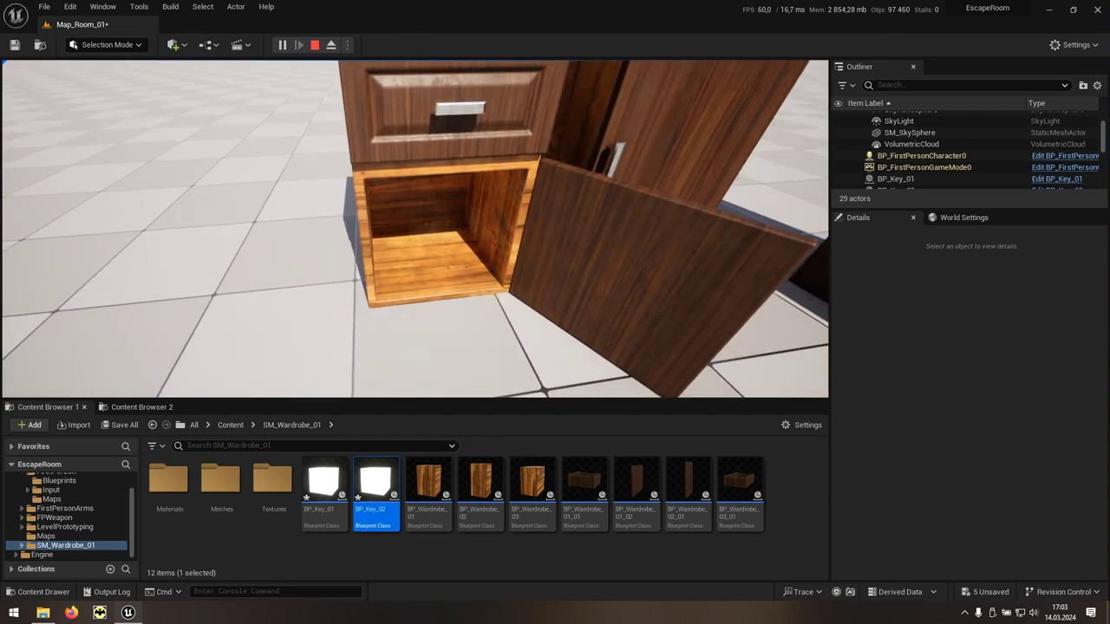
key("s")
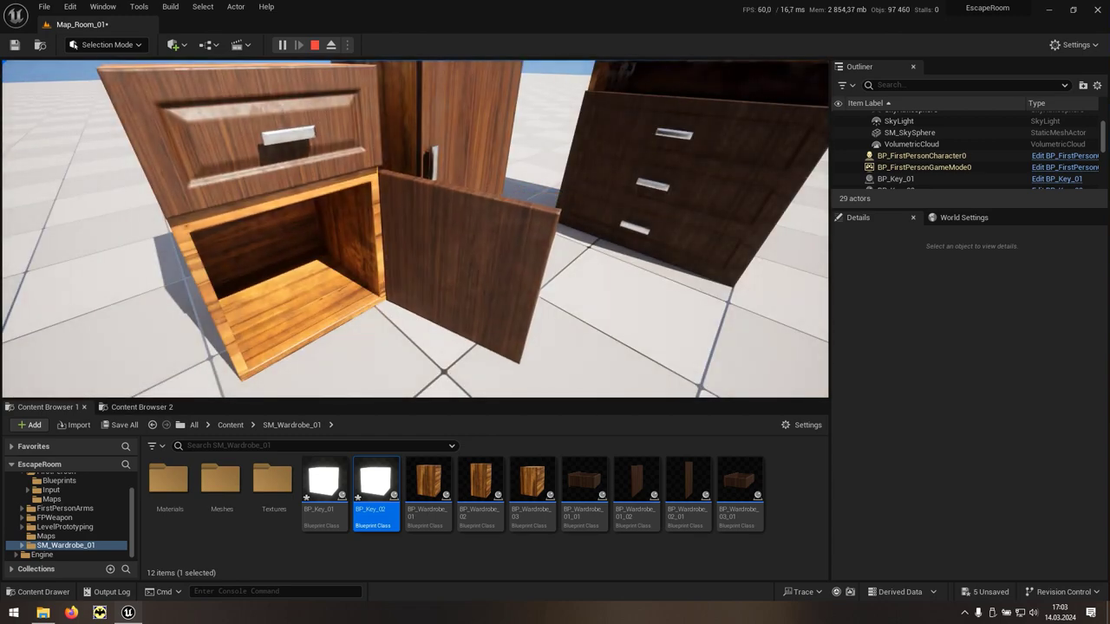
Step: Open the tall wardrobe, collect the second key, back out, and stop playing with Esc
key("s")
key("w")
key("e")
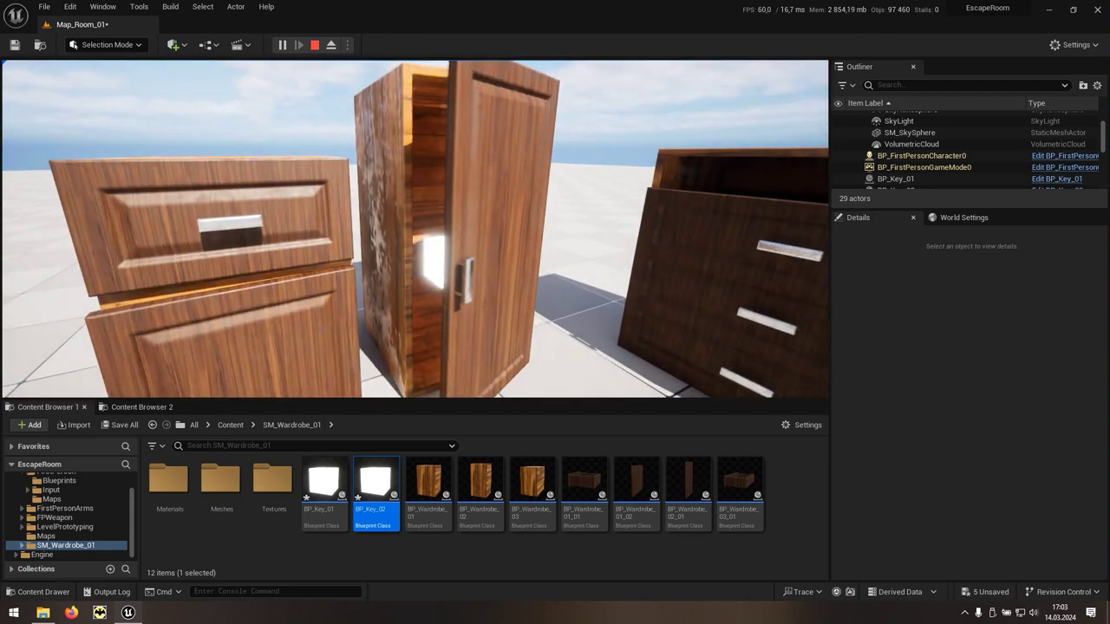
key("w")
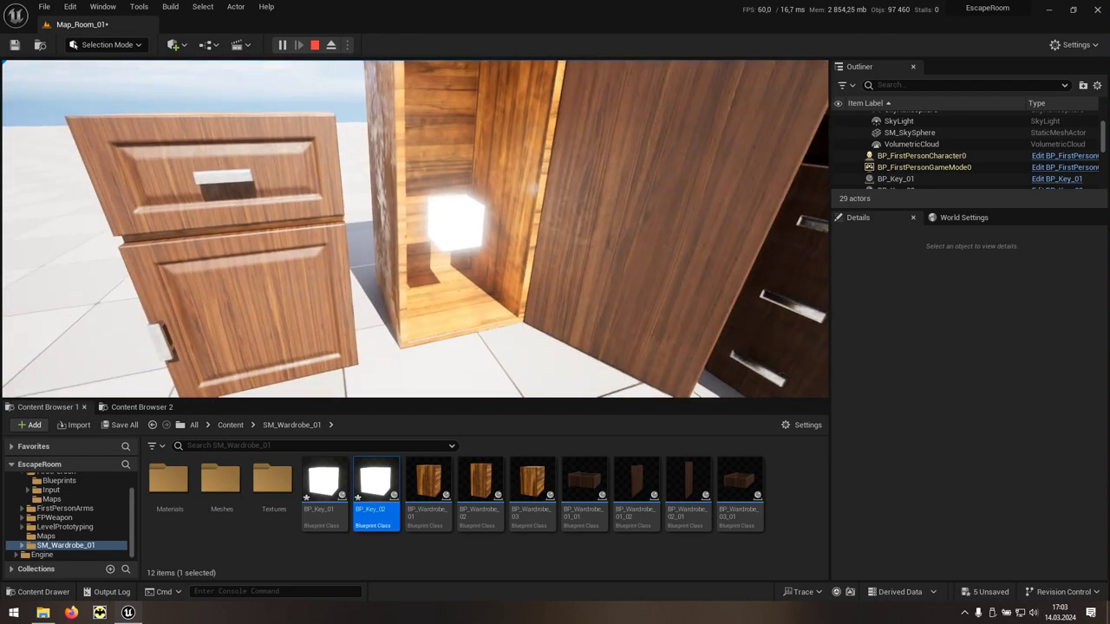
key("w")
key("e")
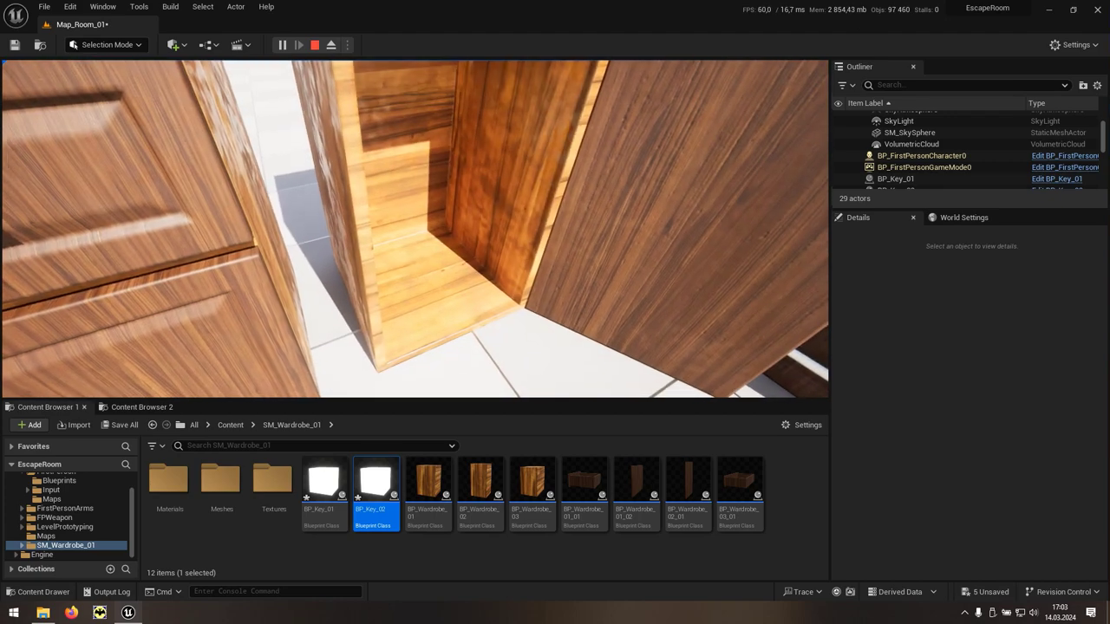
key("s")
key("s")
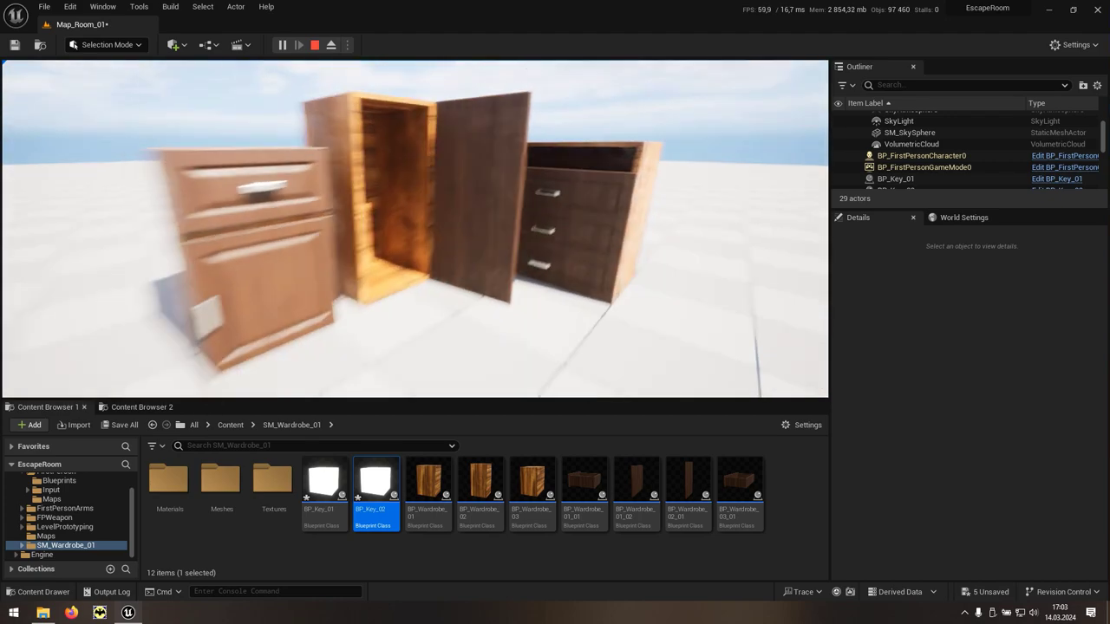
key("Escape")
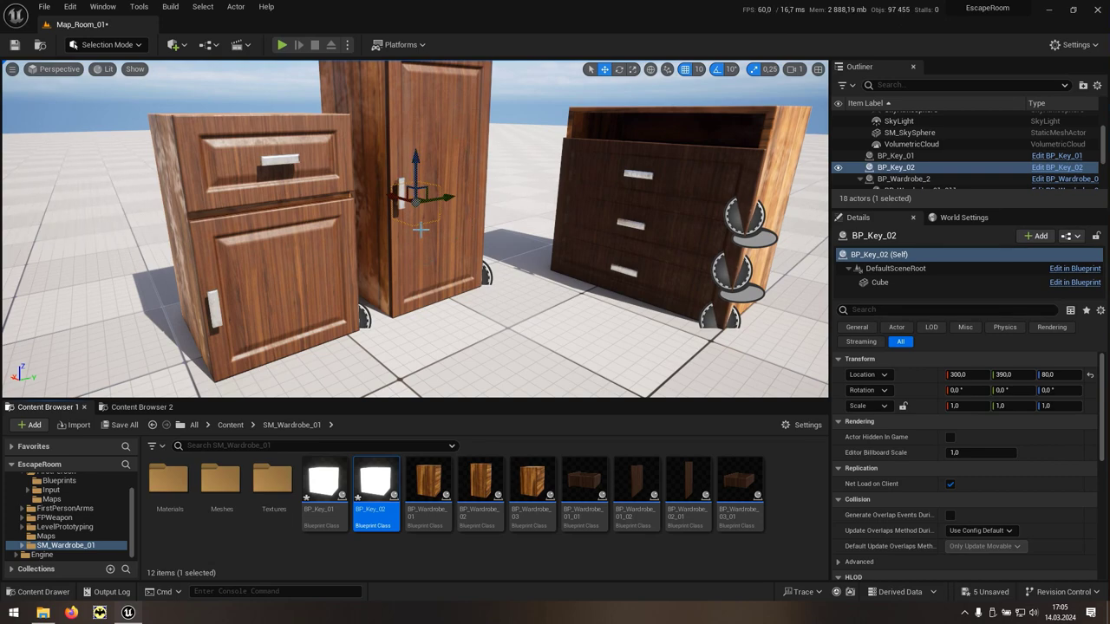
Step: Duplicate the BP_Wardrobe_02_01 asset as BP_Doors
left_click(699, 520)
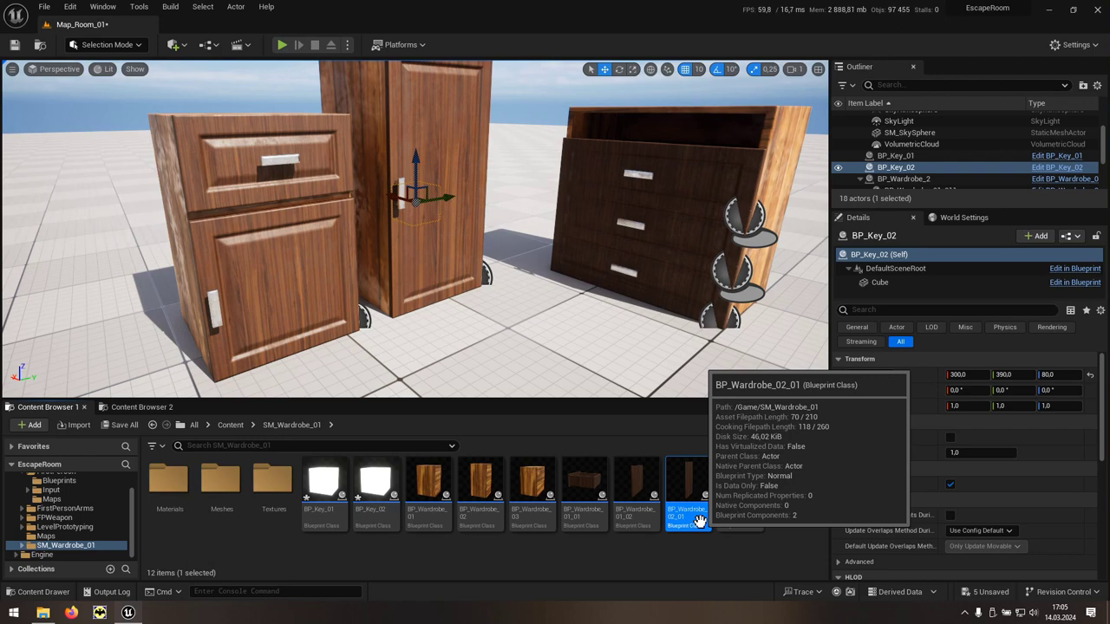
right_click(699, 520)
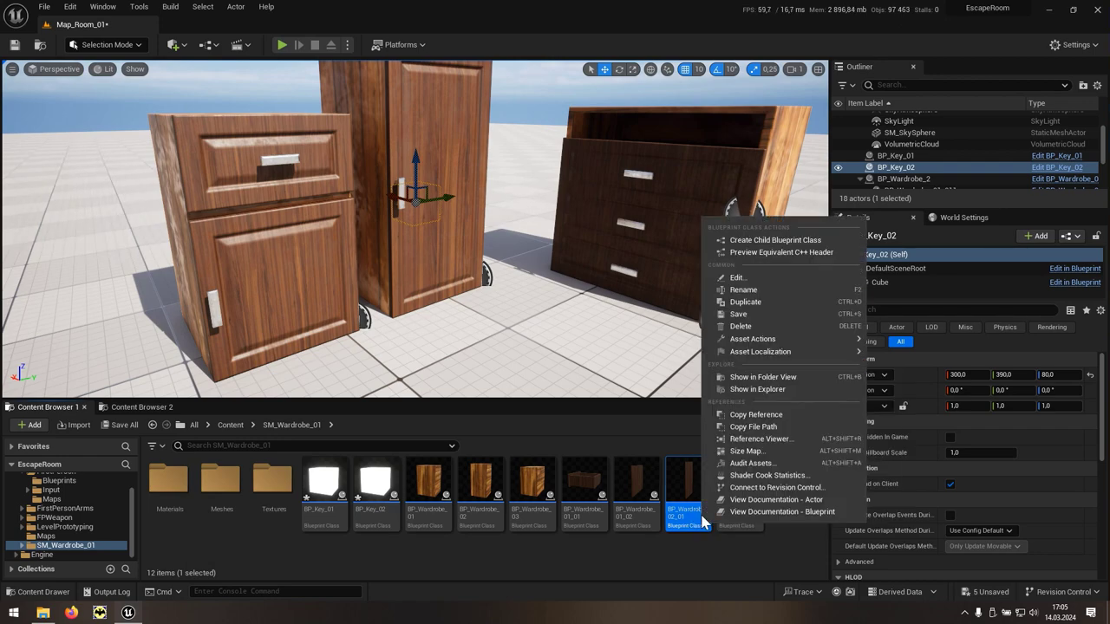
left_click(775, 311)
type("BP_Doors")
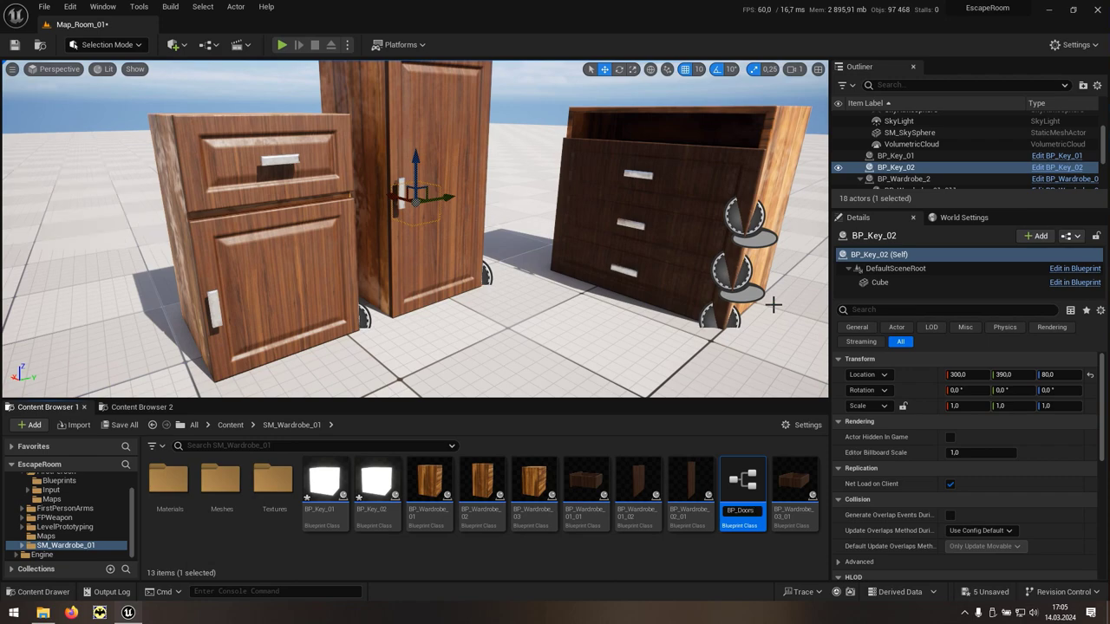
key("Return")
Step: Place BP_Doors on the open floor, rotate it -90°, and scale Y and Z to 1,5
right_click_drag(601, 267, 521, 260)
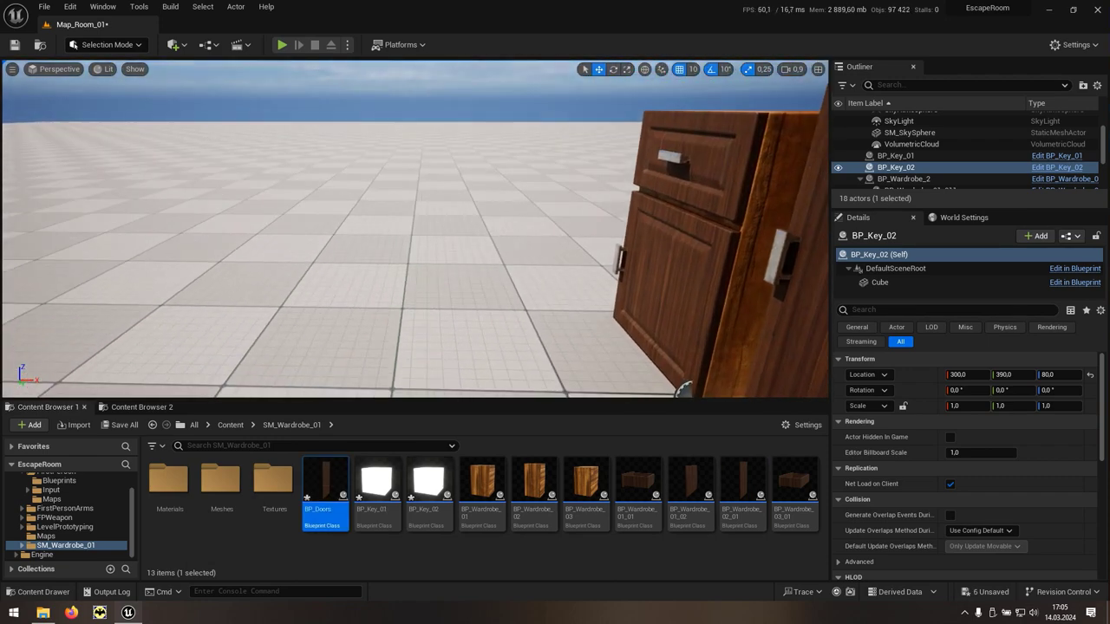
mouse_move(325, 486)
left_mouse_down()
mouse_move(395, 321)
mouse_move(390, 271)
mouse_move(382, 287)
mouse_move(404, 265)
left_mouse_up()
key("e")
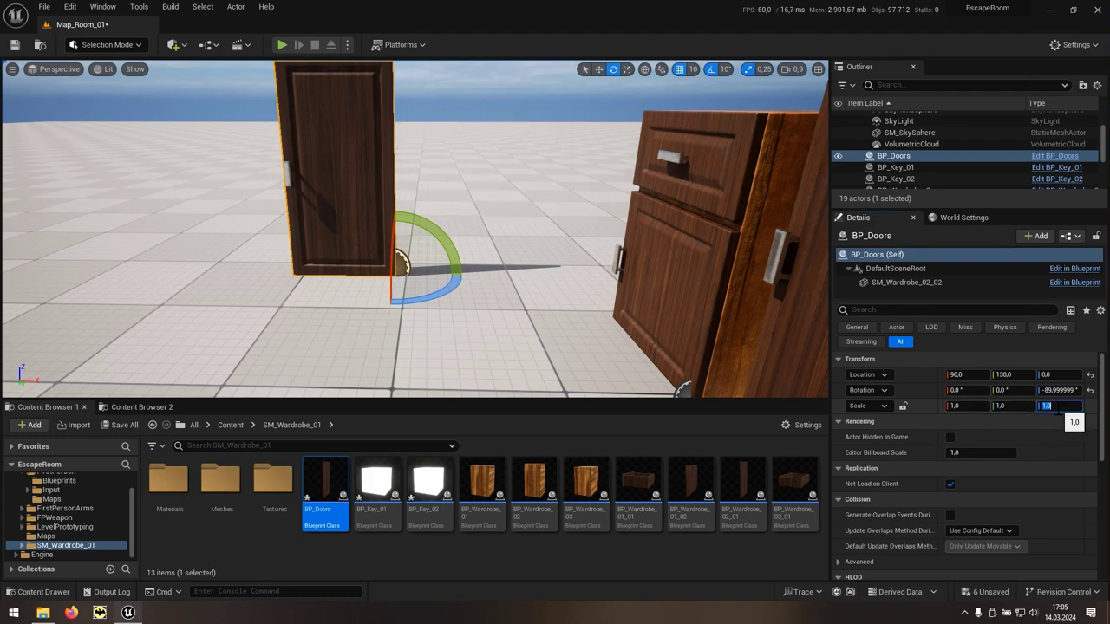
type("1,5")
key("Return")
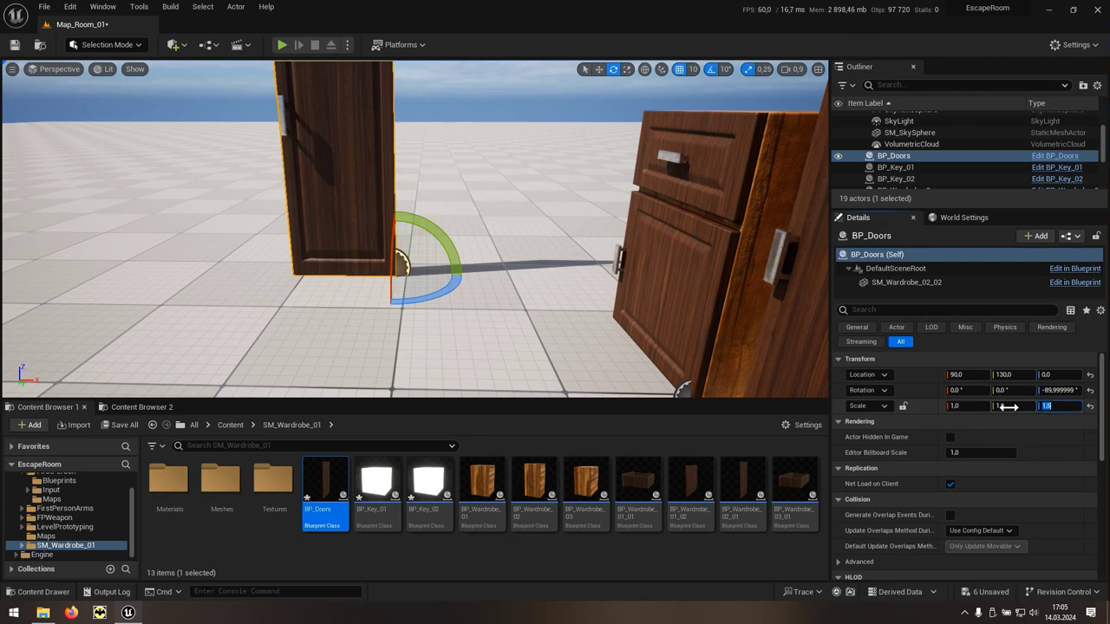
type("1,5")
key("Return")
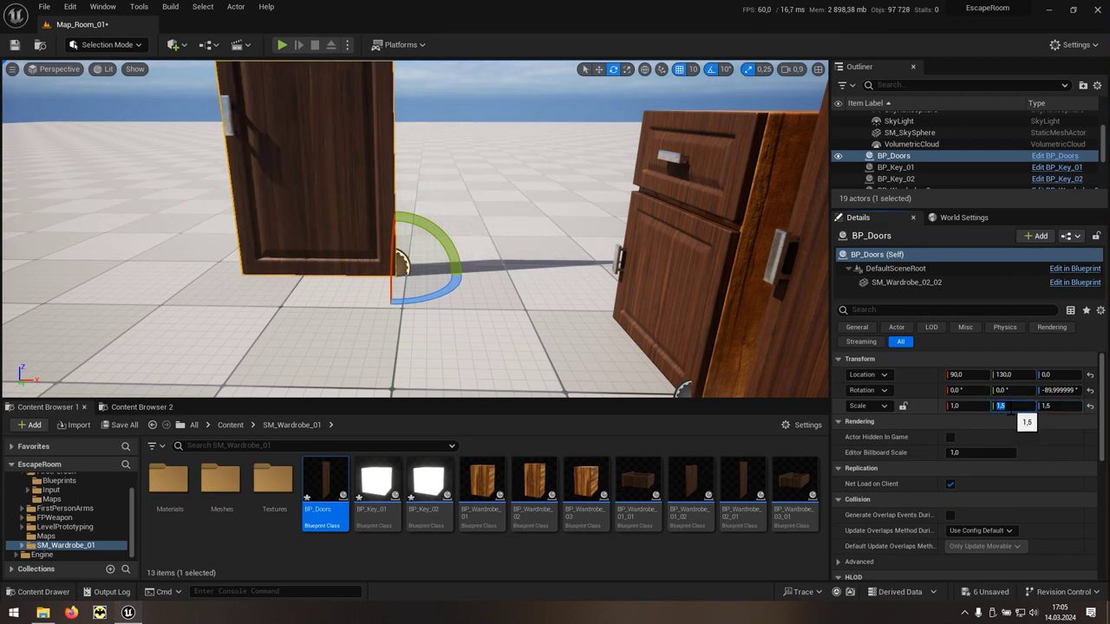
right_click_drag(581, 269, 547, 260)
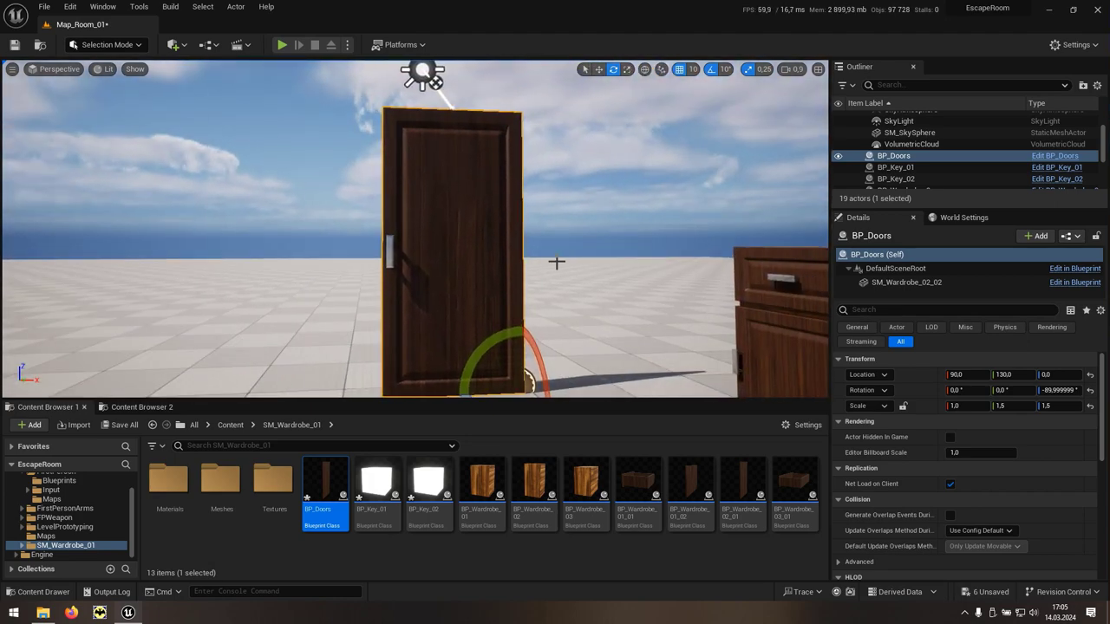
Step: Open BP_Doors and add a Cast To BP_FirstPersonCharacter after Event Path Trace
double_click(336, 519)
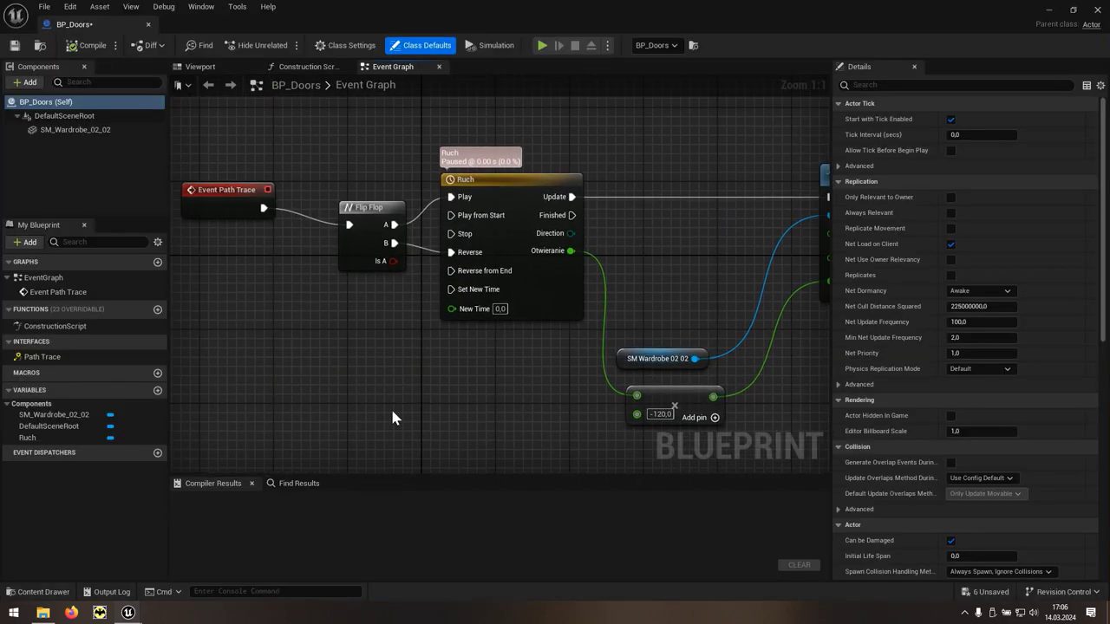
mouse_move(392, 418)
right_mouse_down()
mouse_move(216, 414)
mouse_move(662, 442)
right_mouse_up()
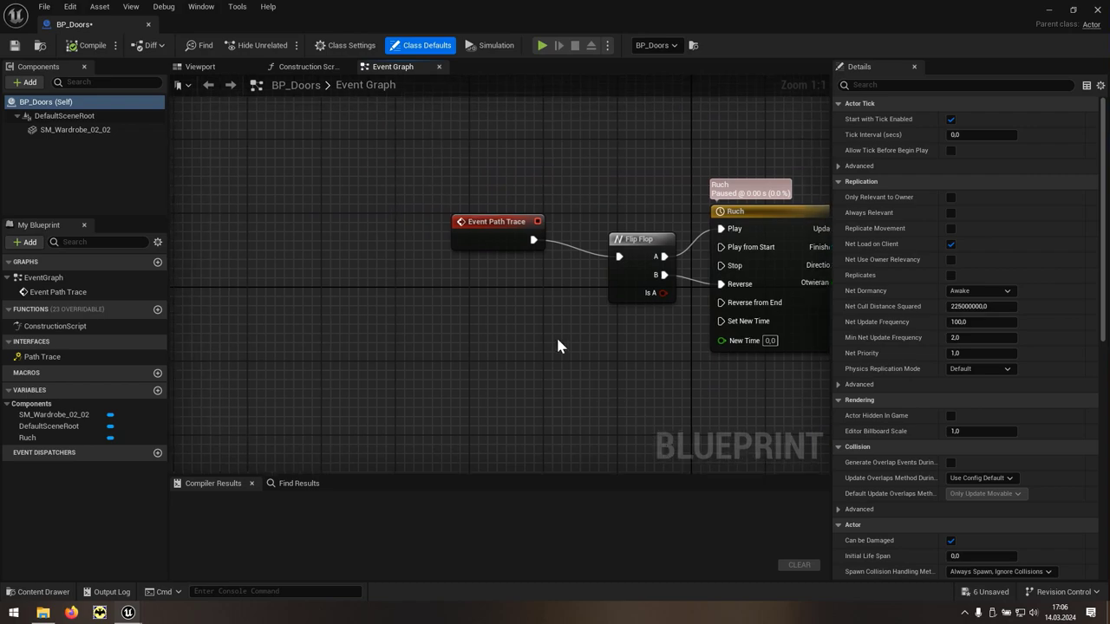
left_click_drag(487, 229, 231, 230)
right_click_drag(245, 283, 325, 309)
left_click_drag(356, 275, 422, 264)
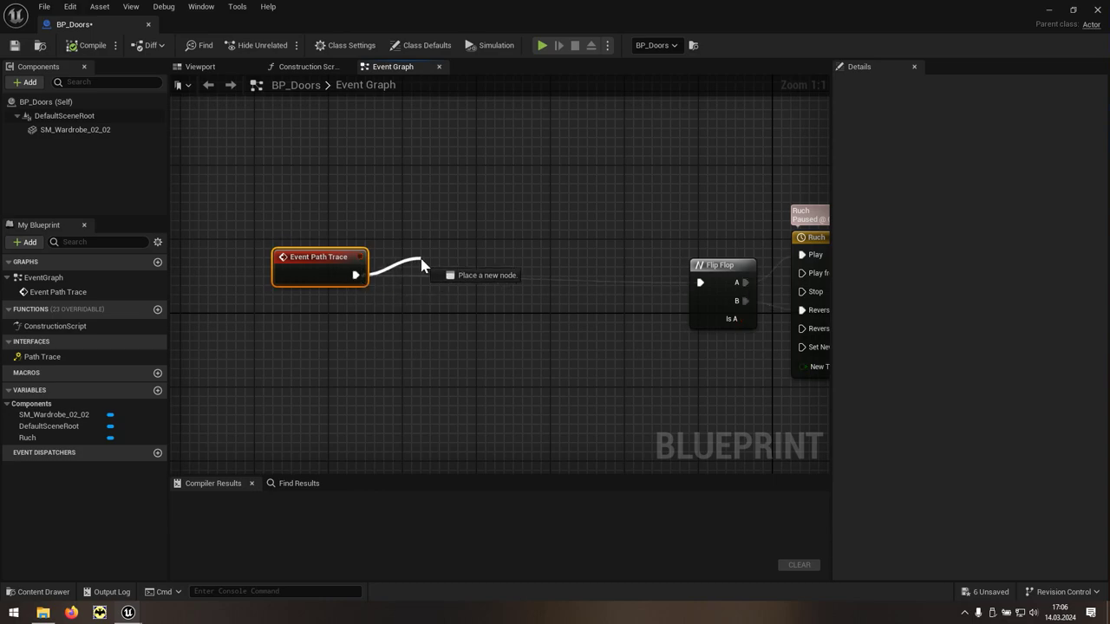
type("cast")
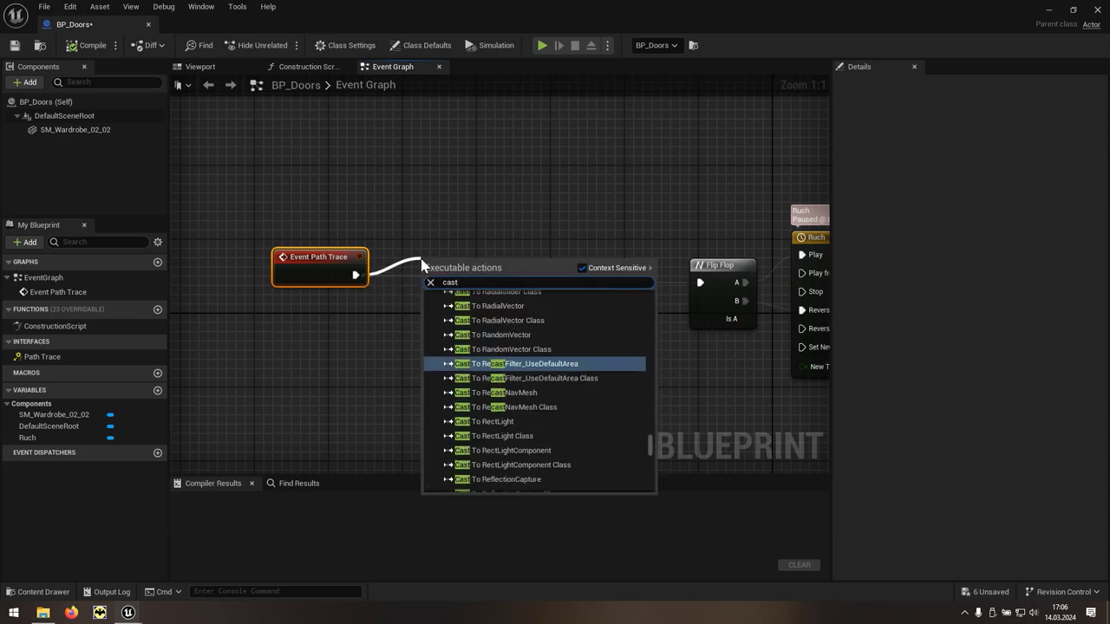
type(" to first")
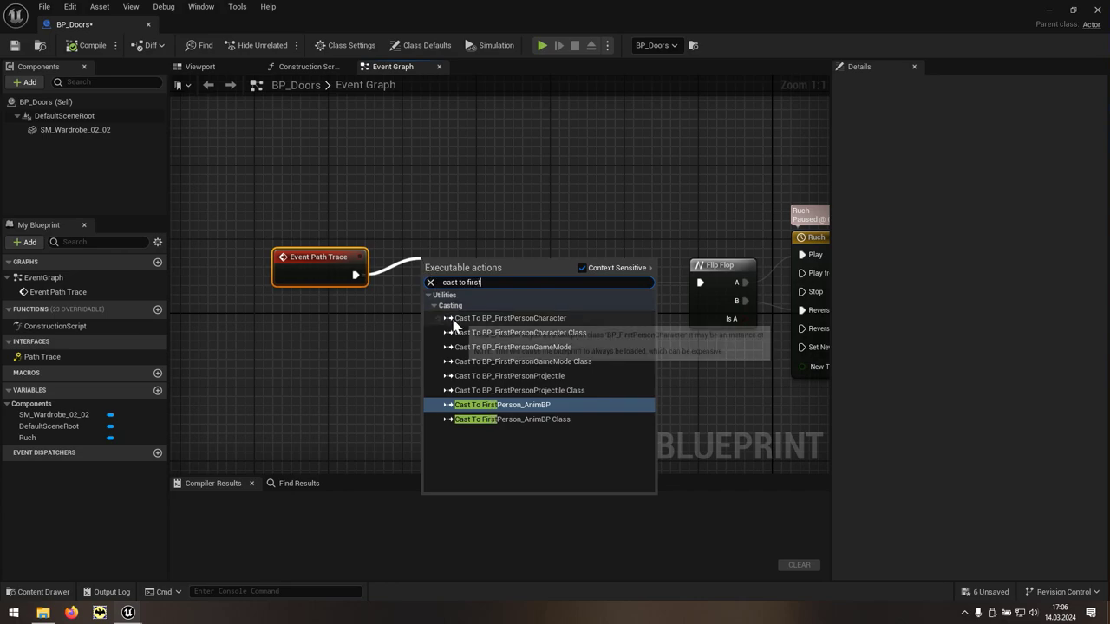
left_click(556, 321)
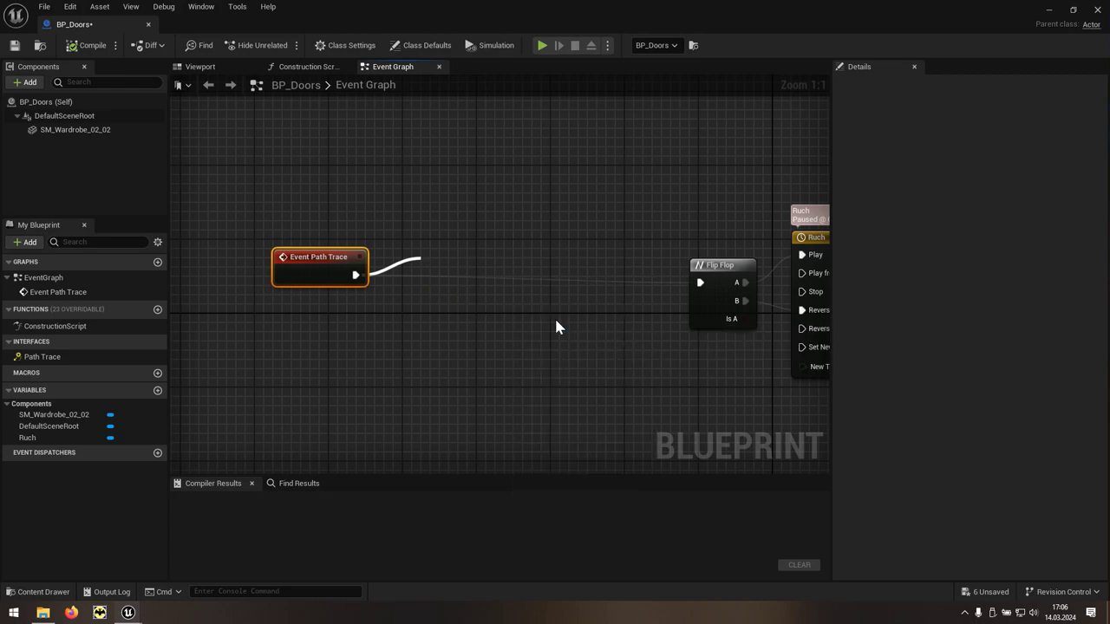
Step: Feed Get Player Pawn into the cast, tidy the nodes, and search 'get key' from its output
left_click_drag(432, 301, 344, 352)
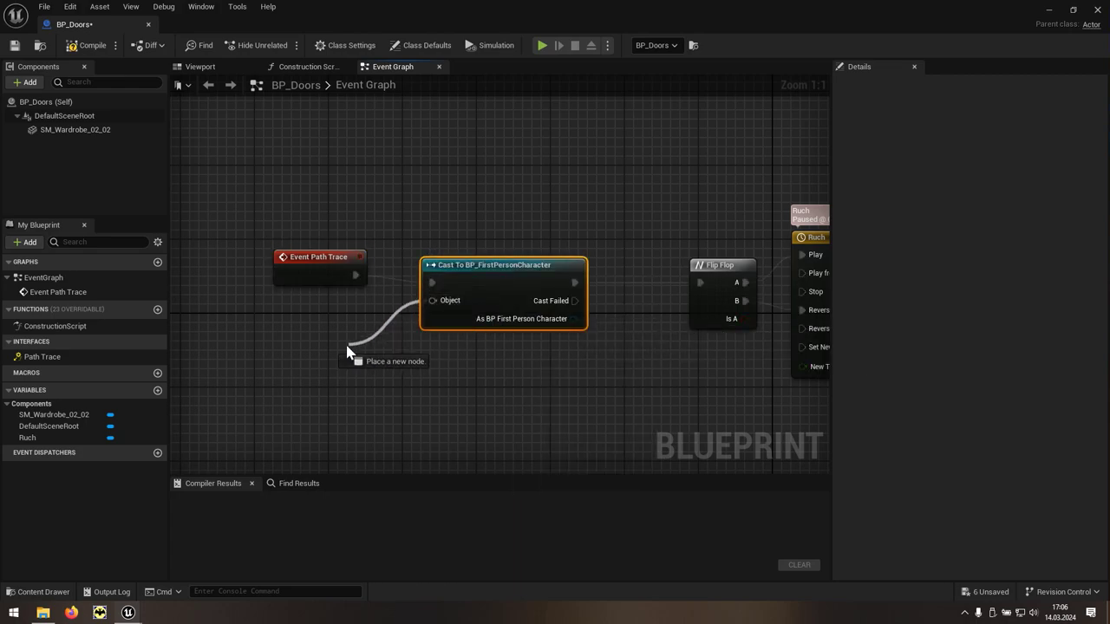
type("get play")
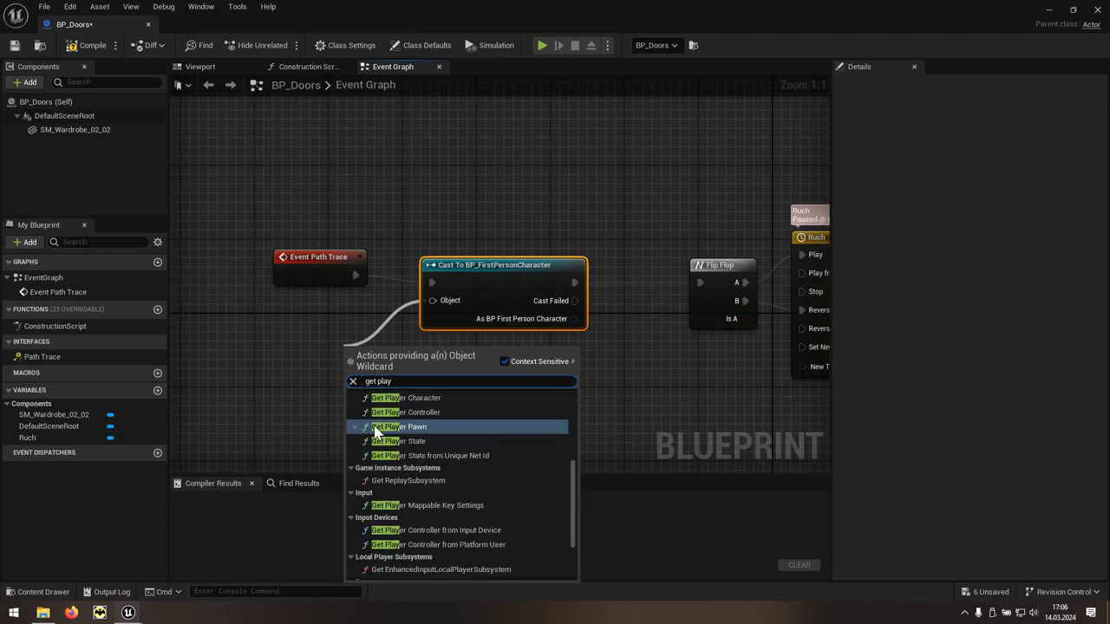
left_click(420, 428)
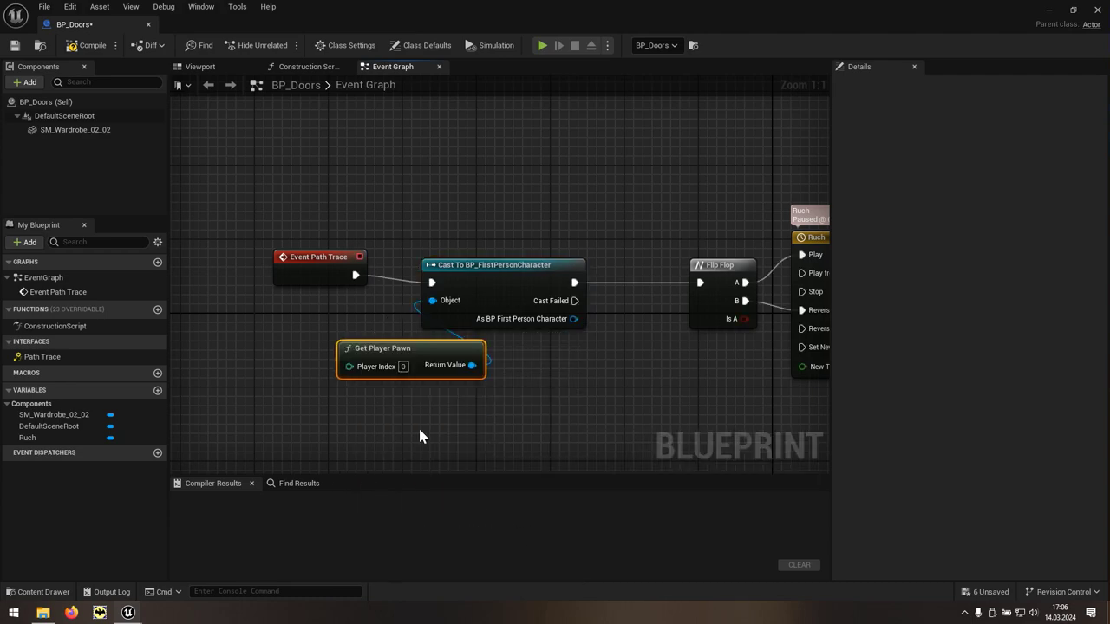
left_click_drag(418, 354, 337, 327)
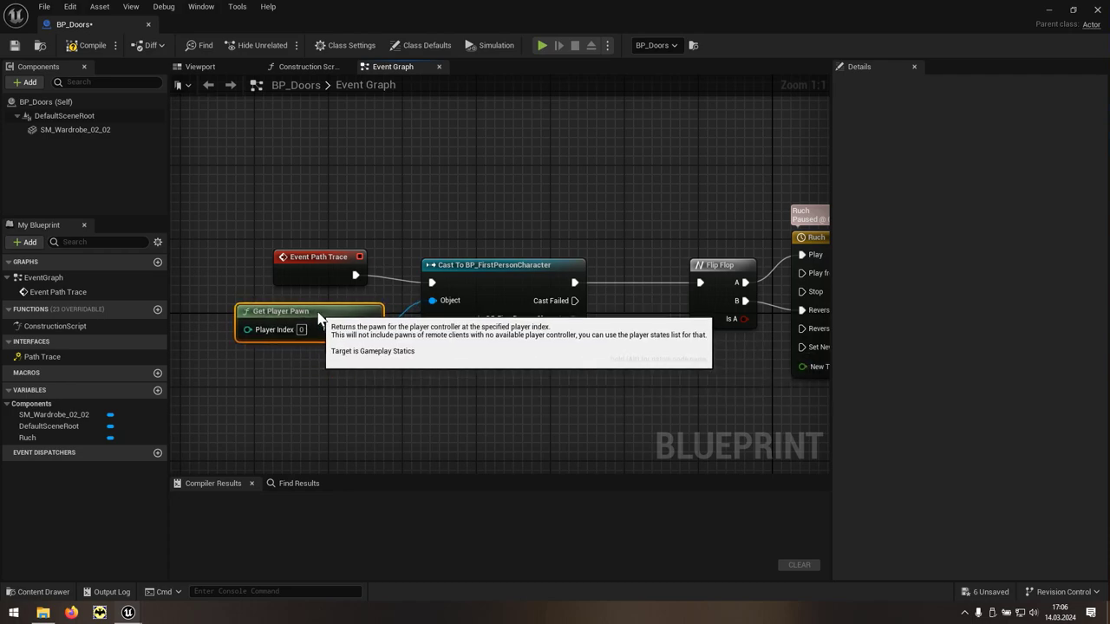
right_click_drag(510, 420, 582, 451)
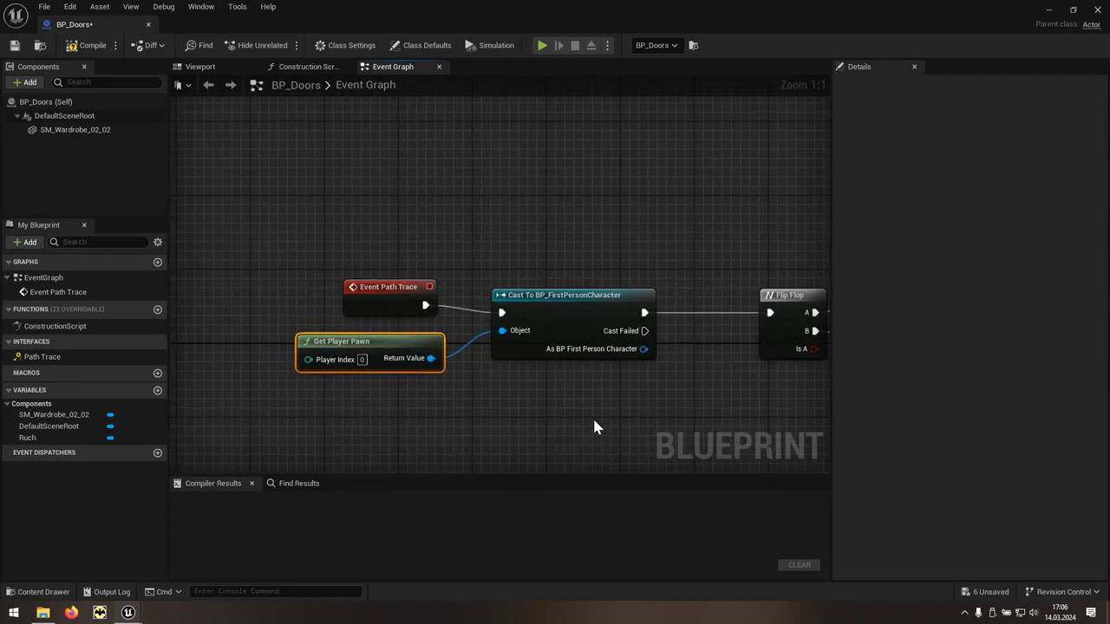
left_click_drag(592, 416, 354, 271)
left_click_drag(552, 309, 382, 305)
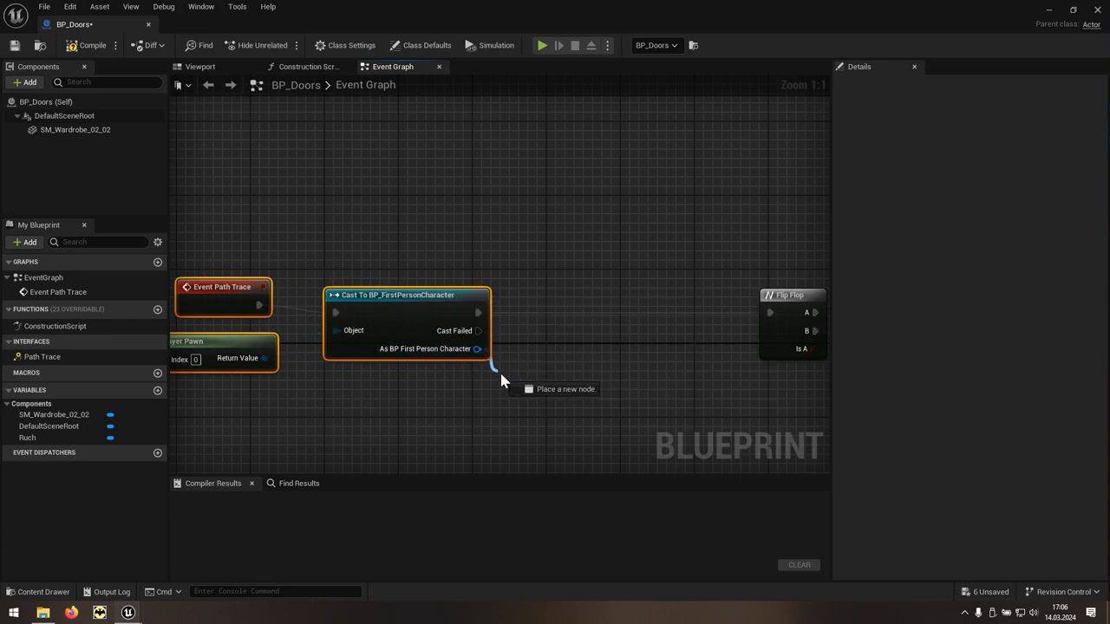
left_click_drag(476, 349, 507, 382)
type("get")
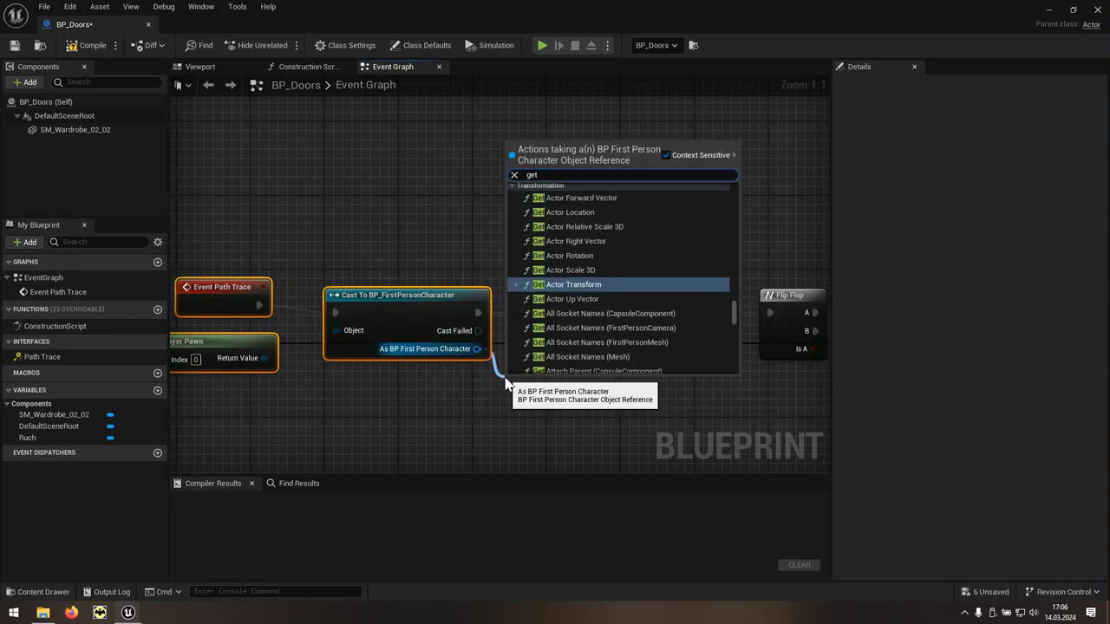
type(" key")
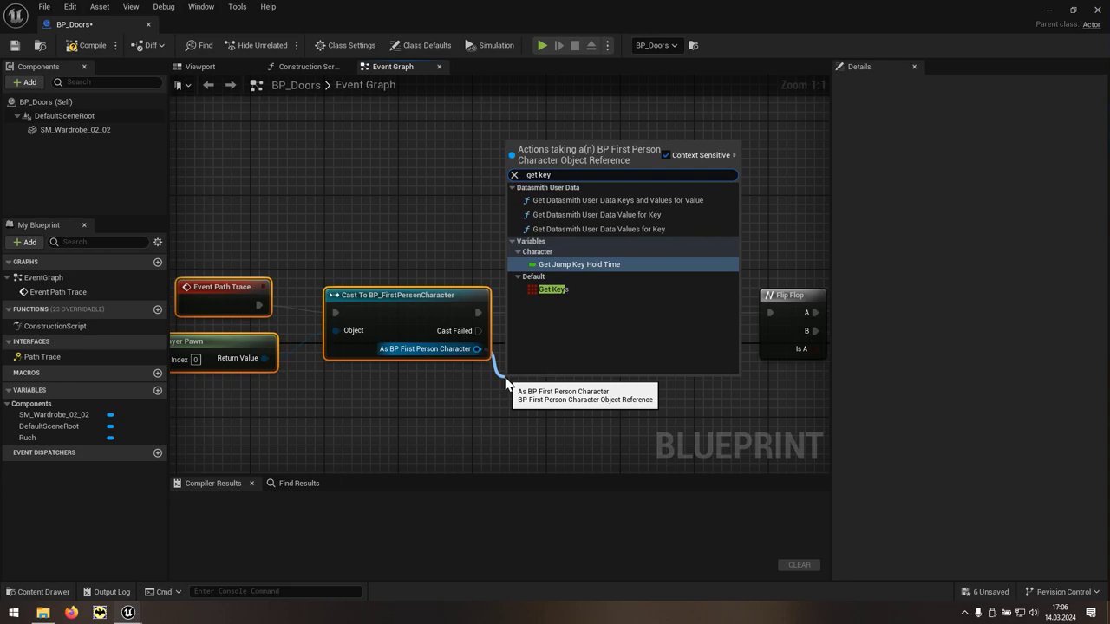
Step: Add a Keys array getter feeding two Get nodes set to indexes 0 and 1
left_click(562, 291)
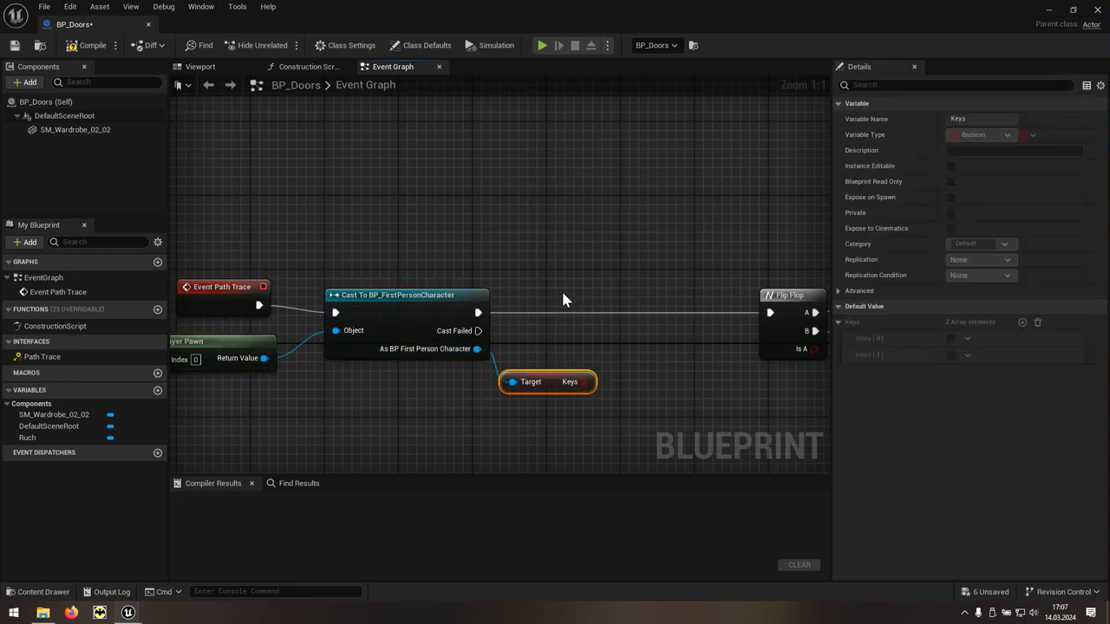
right_click_drag(622, 389, 572, 384)
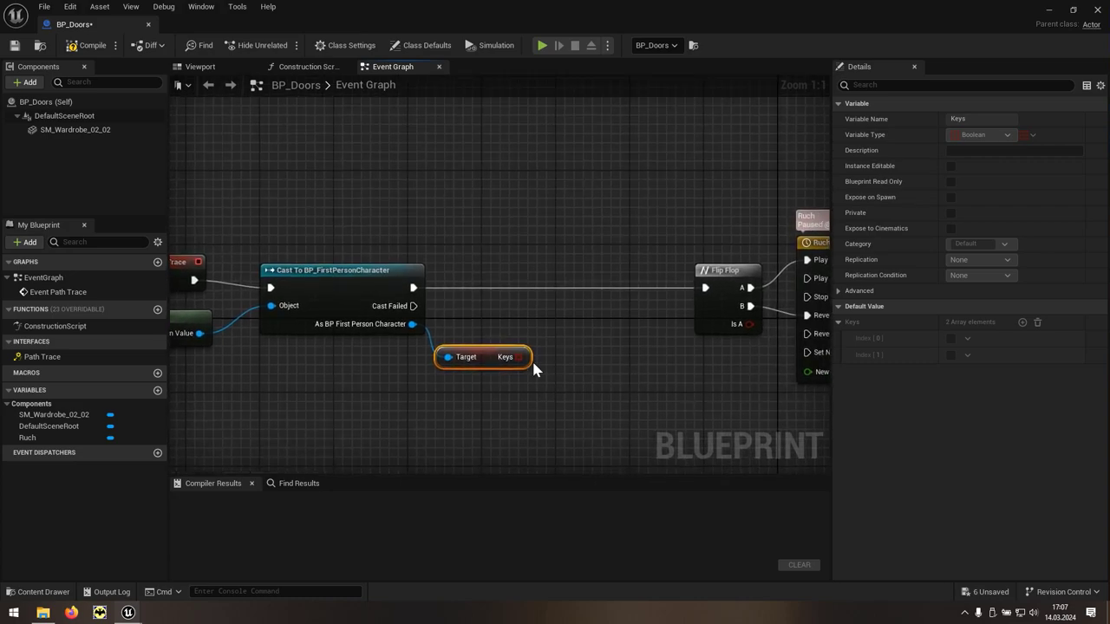
left_click_drag(526, 358, 557, 366)
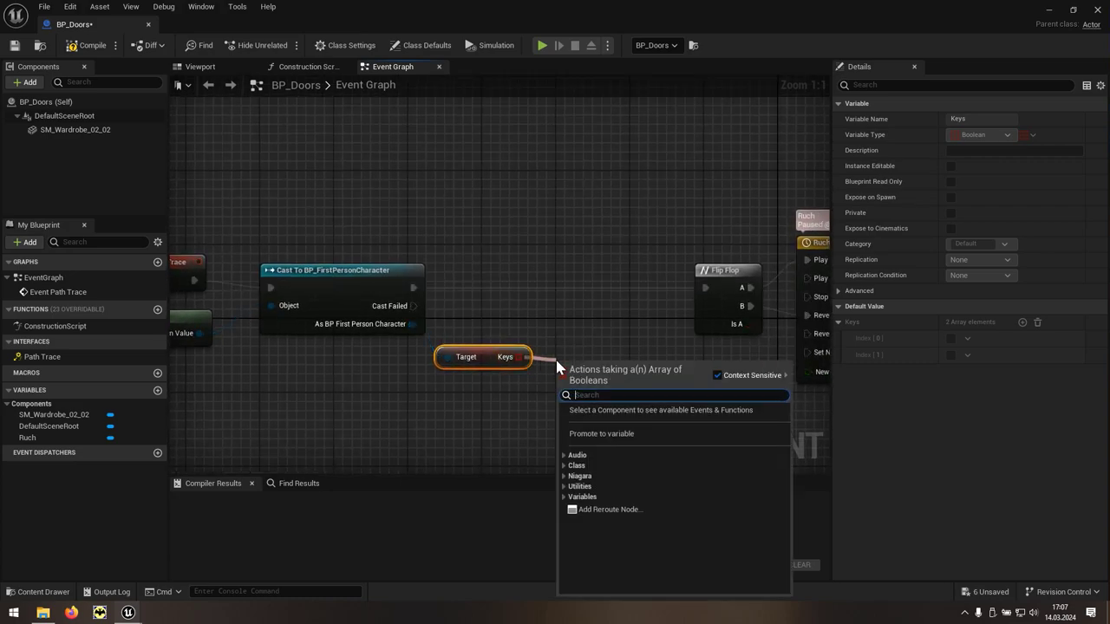
type("get")
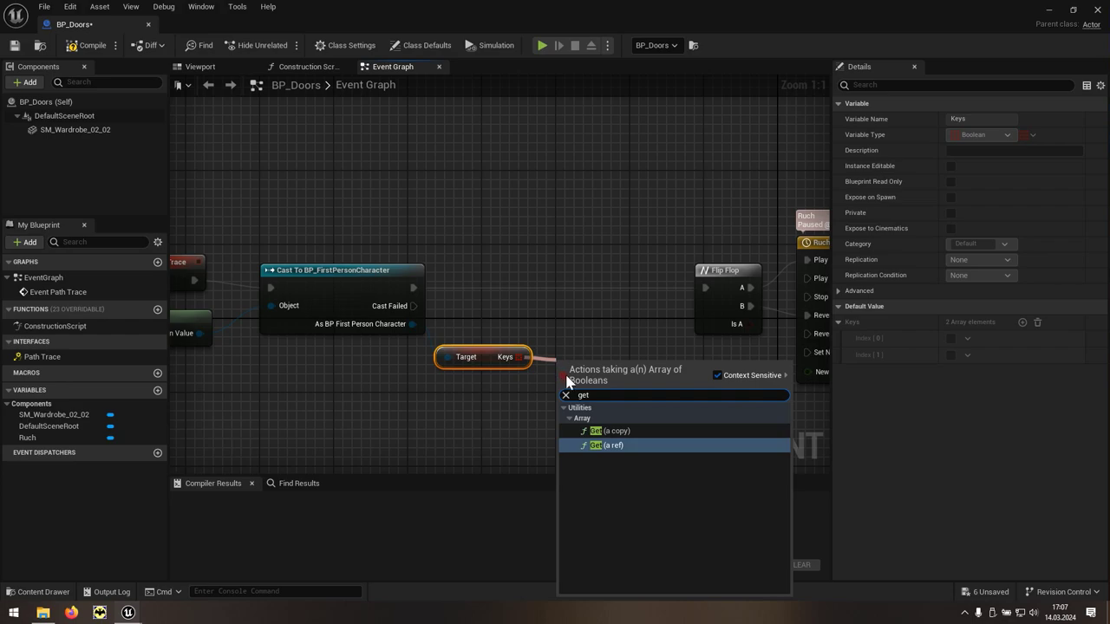
left_click(630, 436)
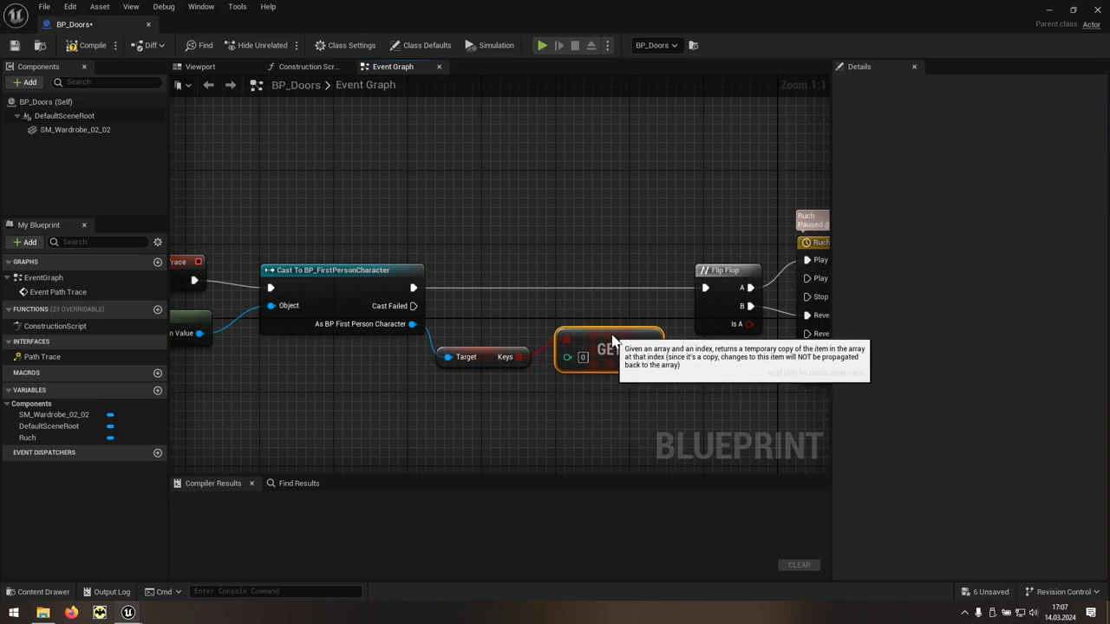
mouse_move(613, 340)
left_mouse_down()
mouse_move(518, 369)
mouse_move(547, 396)
left_mouse_up()
type("get")
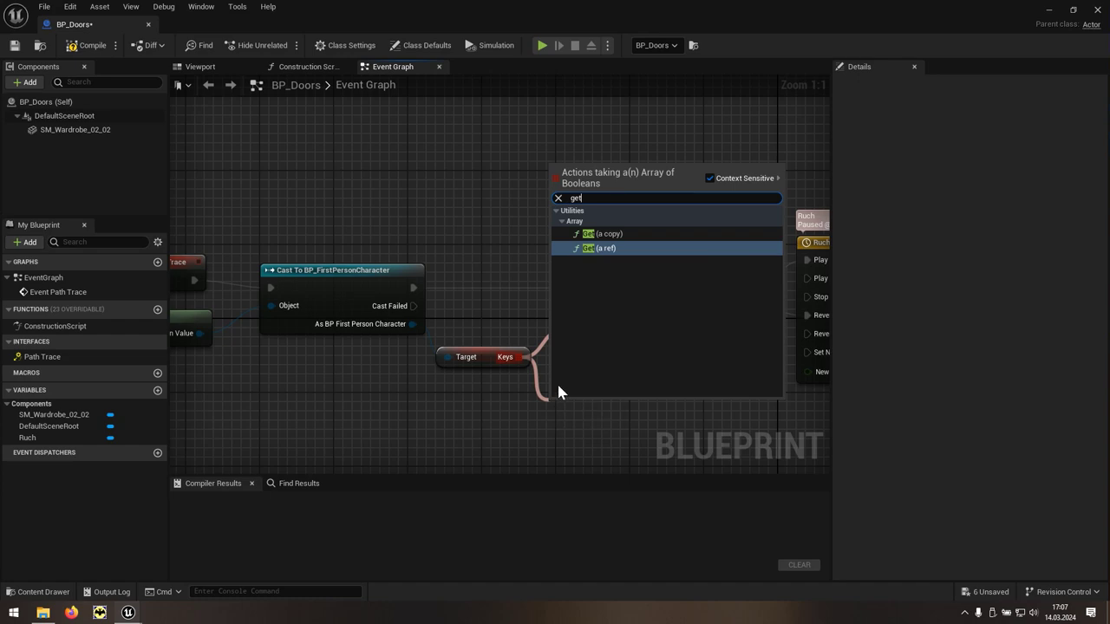
left_click(596, 234)
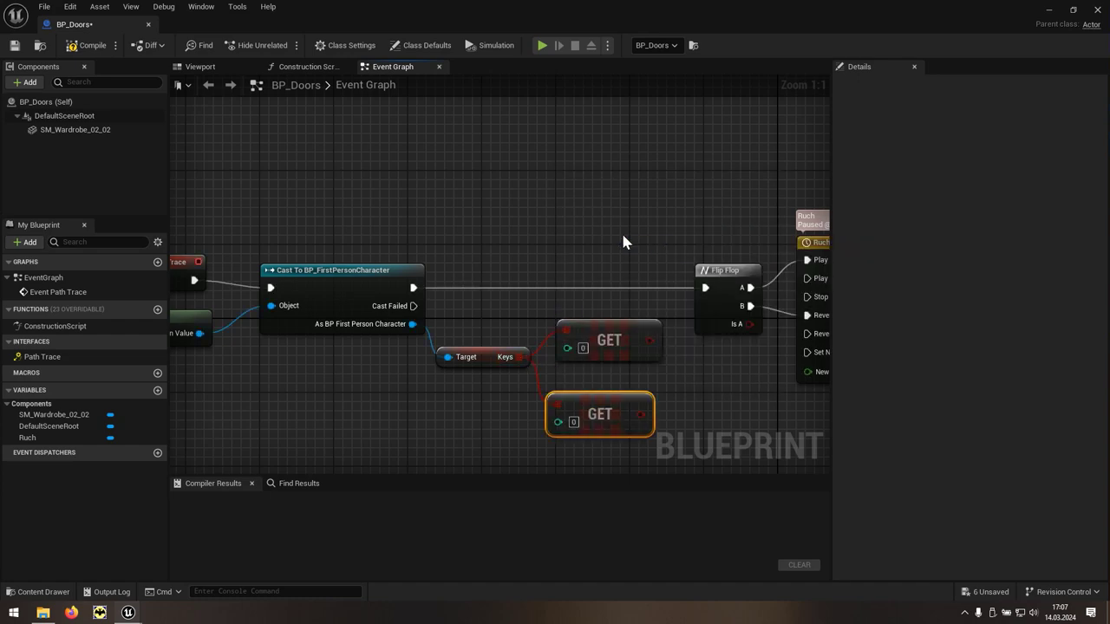
left_click(573, 422)
Step: Align the two GET nodes and shift the event, cast and GET chain left
scroll(599, 447, "down", 3)
right_click_drag(598, 447, 691, 402)
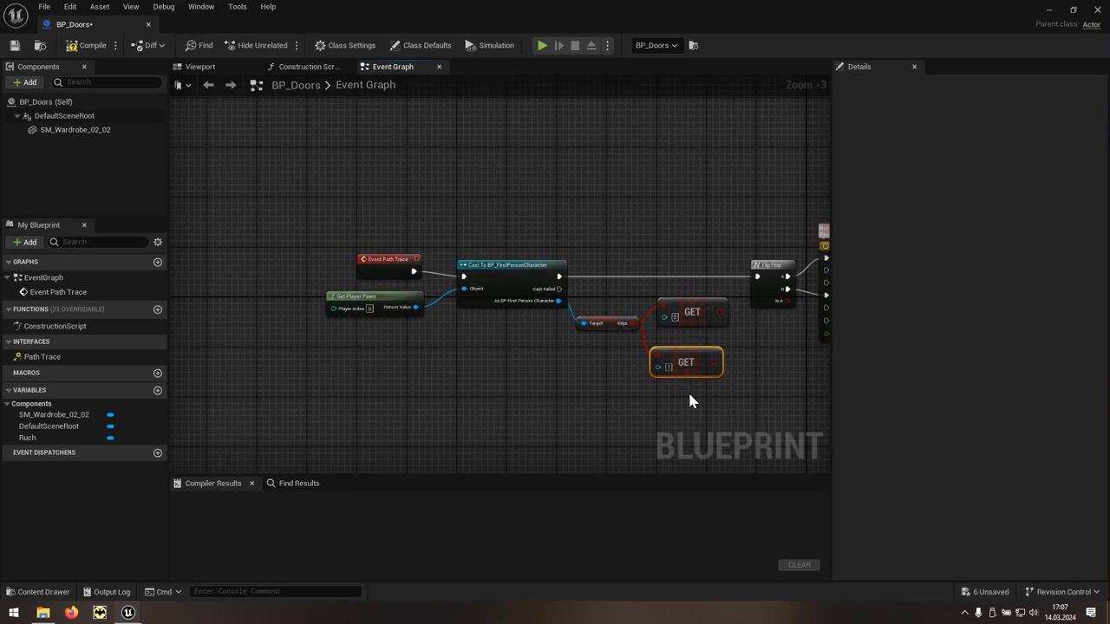
left_click_drag(695, 304, 688, 310)
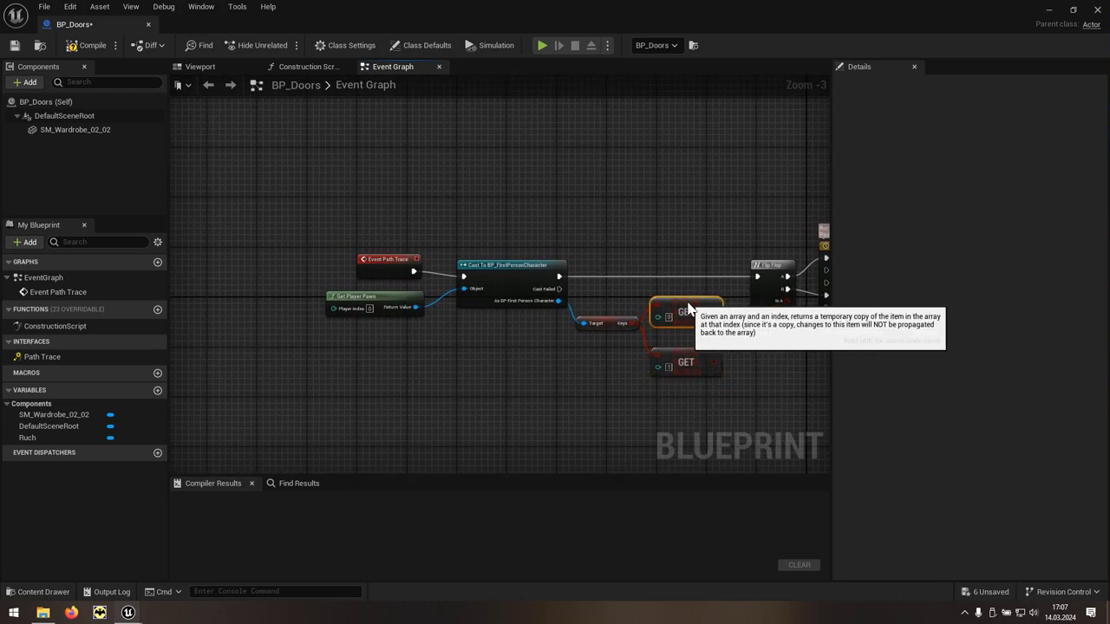
left_click_drag(685, 396, 334, 229)
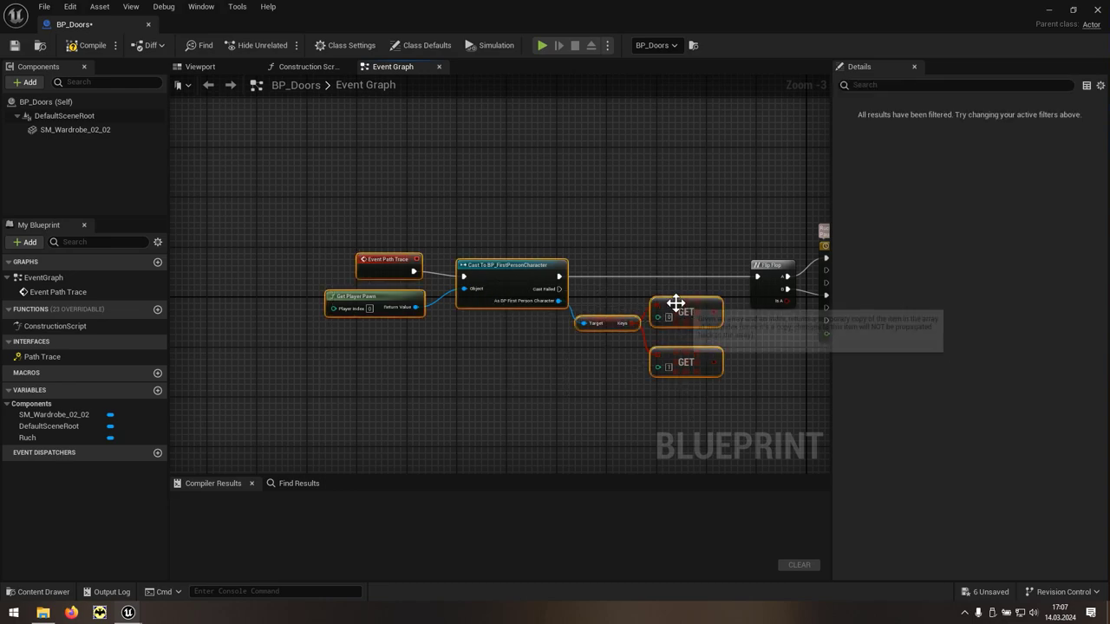
left_click_drag(676, 302, 483, 307)
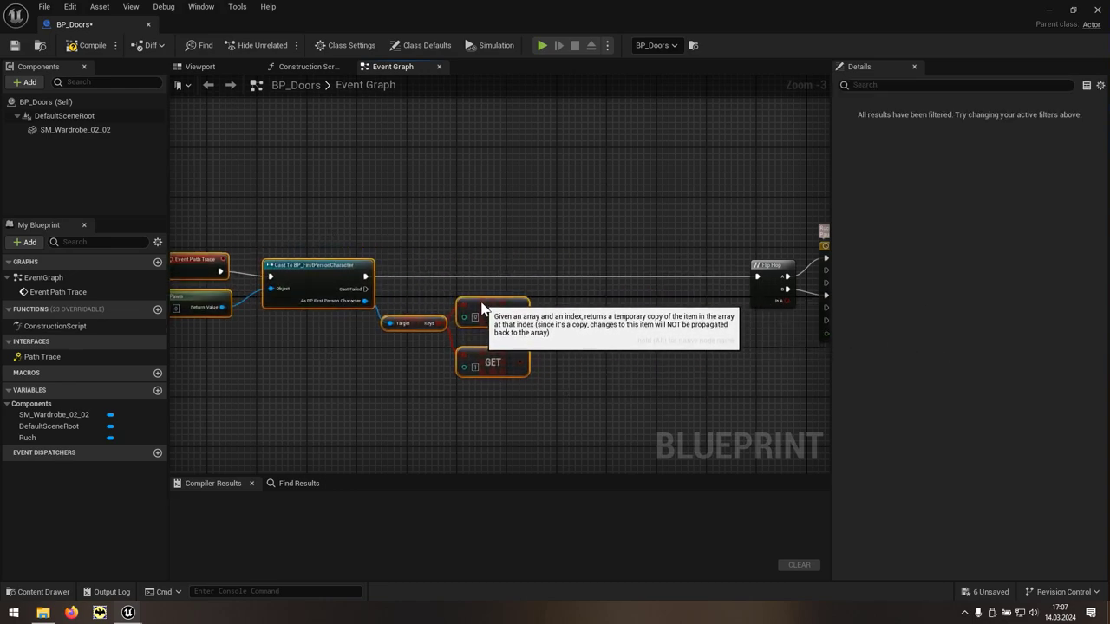
scroll(570, 327, "up", 1)
scroll(570, 327, "up", 1)
left_click(543, 347)
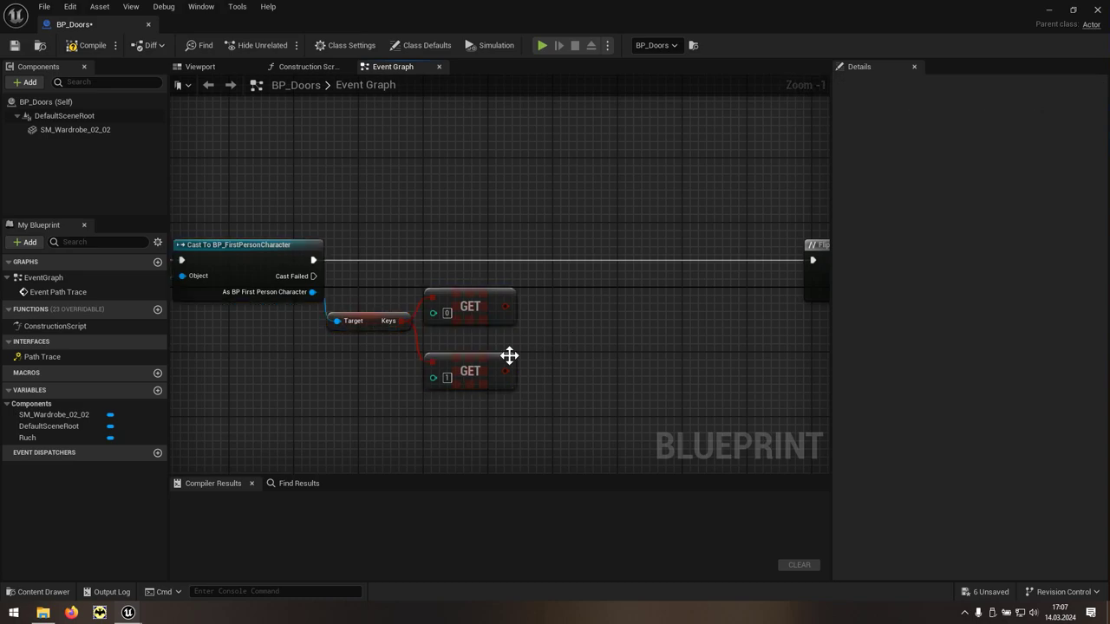
Step: Combine the GET 0 and GET 1 outputs in an AND Boolean node
mouse_move(509, 355)
left_mouse_down()
mouse_move(510, 339)
mouse_move(569, 327)
left_mouse_up()
type("an")
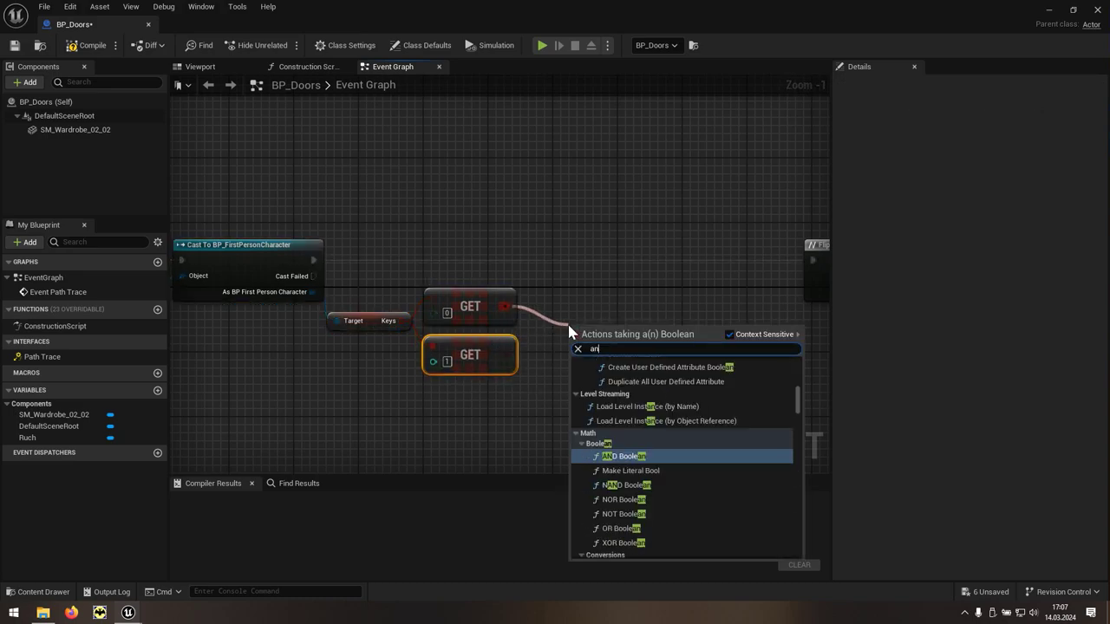
type("d")
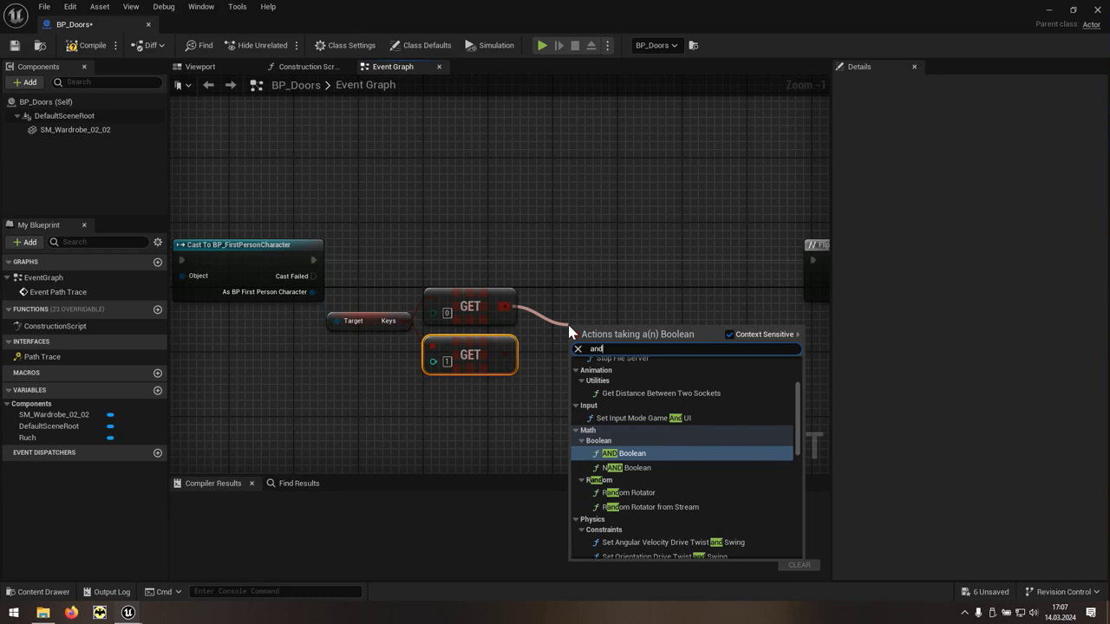
left_click(649, 455)
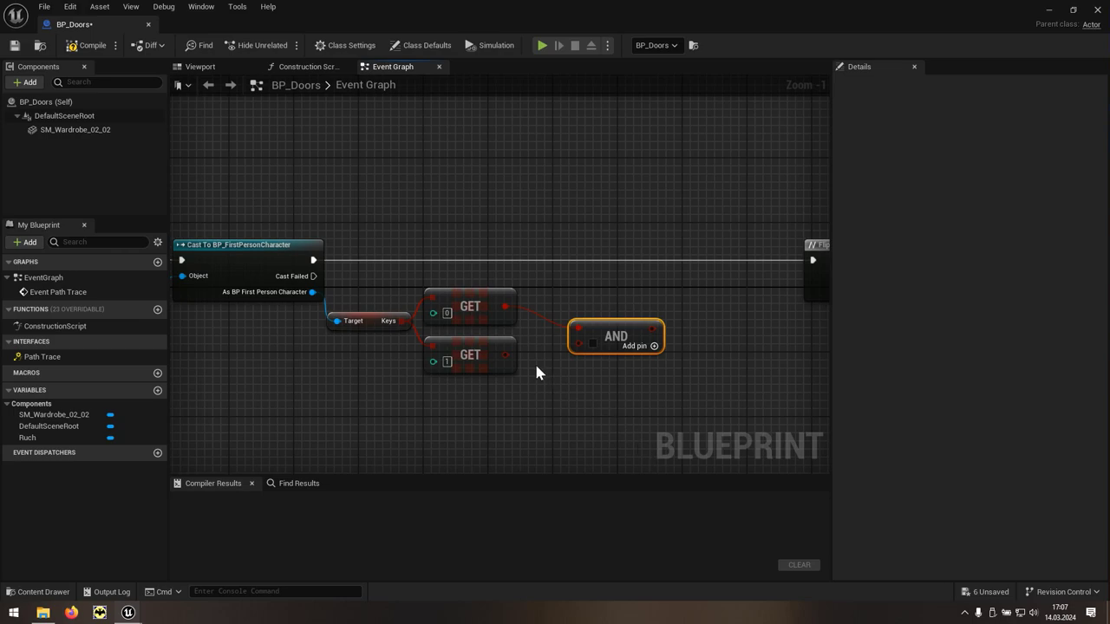
mouse_move(508, 355)
left_mouse_down()
mouse_move(577, 343)
mouse_move(645, 295)
left_mouse_up()
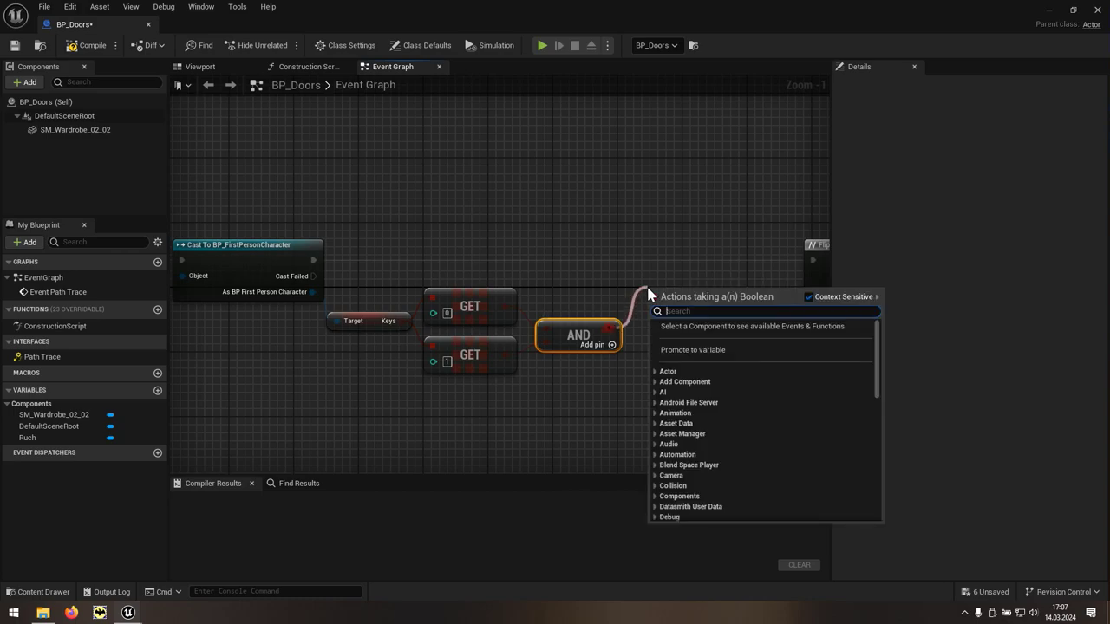
Step: Add a Branch on the AND result, run the cast into it, and wire True to Flip Flop
type("bra")
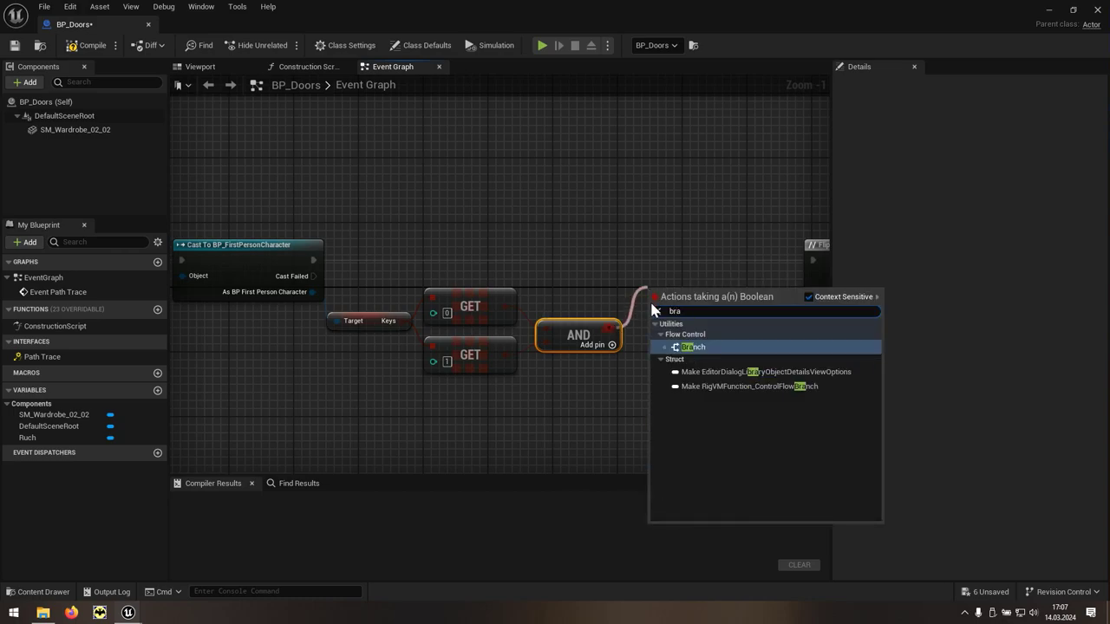
left_click(690, 348)
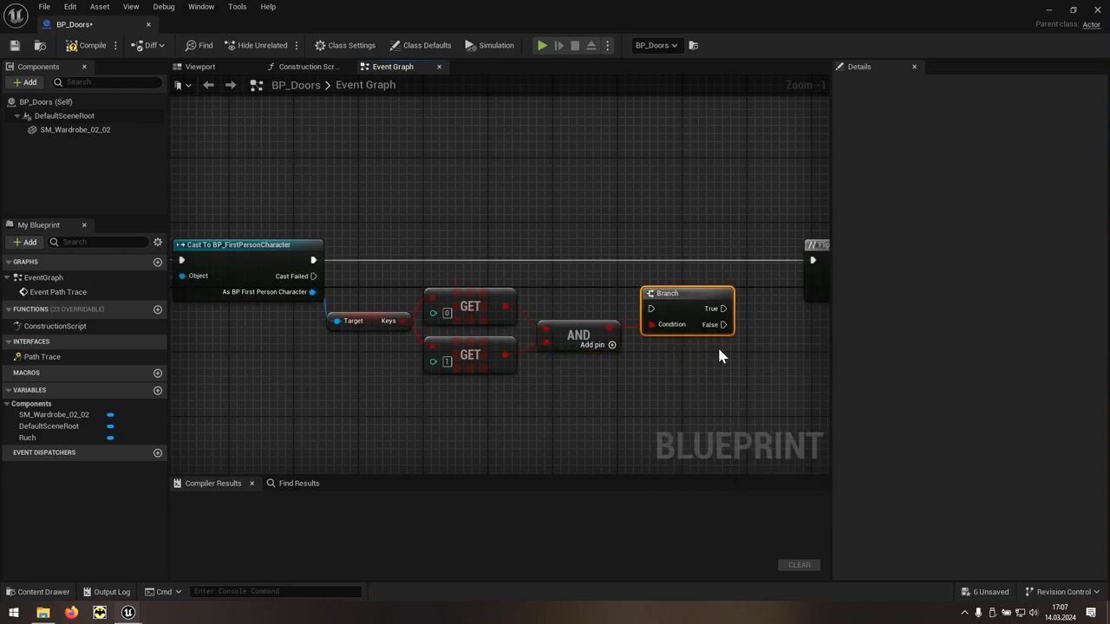
left_click_drag(705, 298, 713, 251)
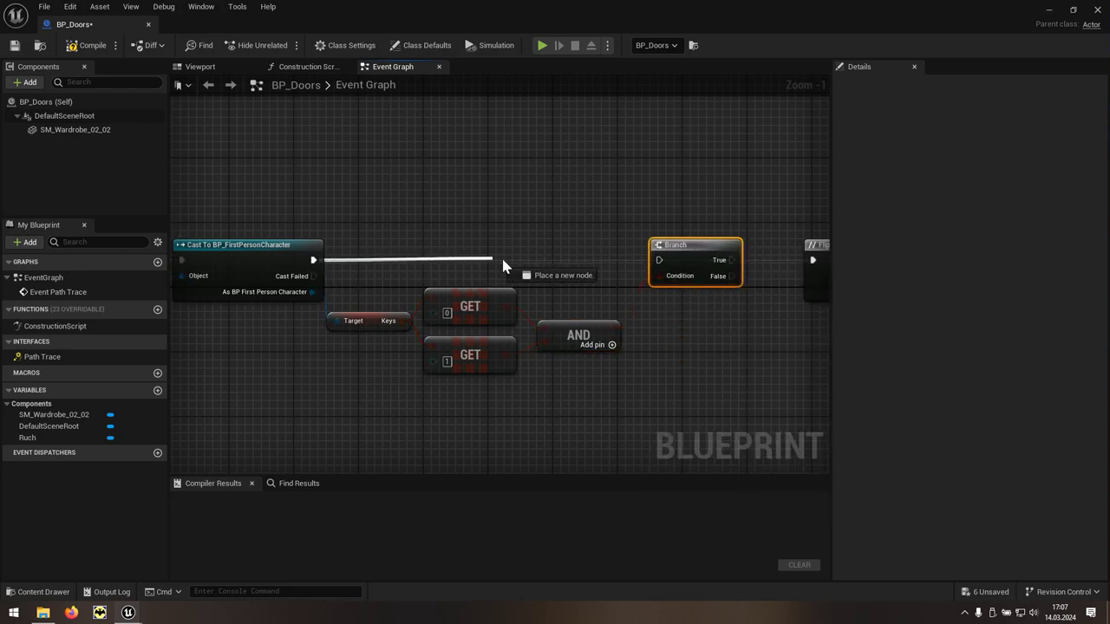
left_click_drag(503, 260, 659, 261)
right_click_drag(726, 286, 574, 285)
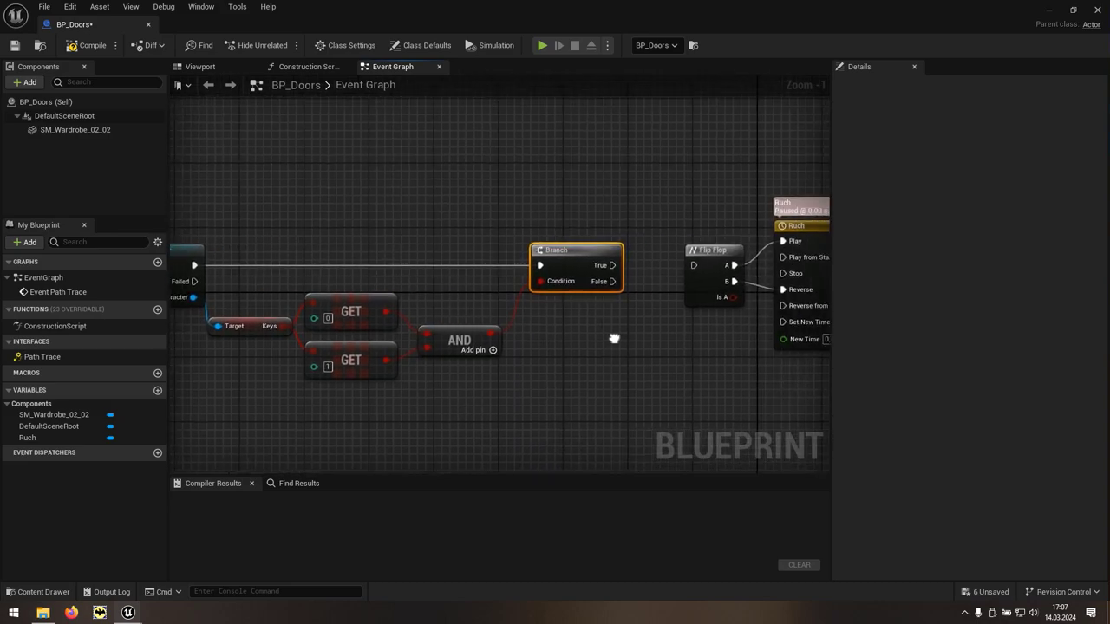
left_click_drag(578, 262, 660, 263)
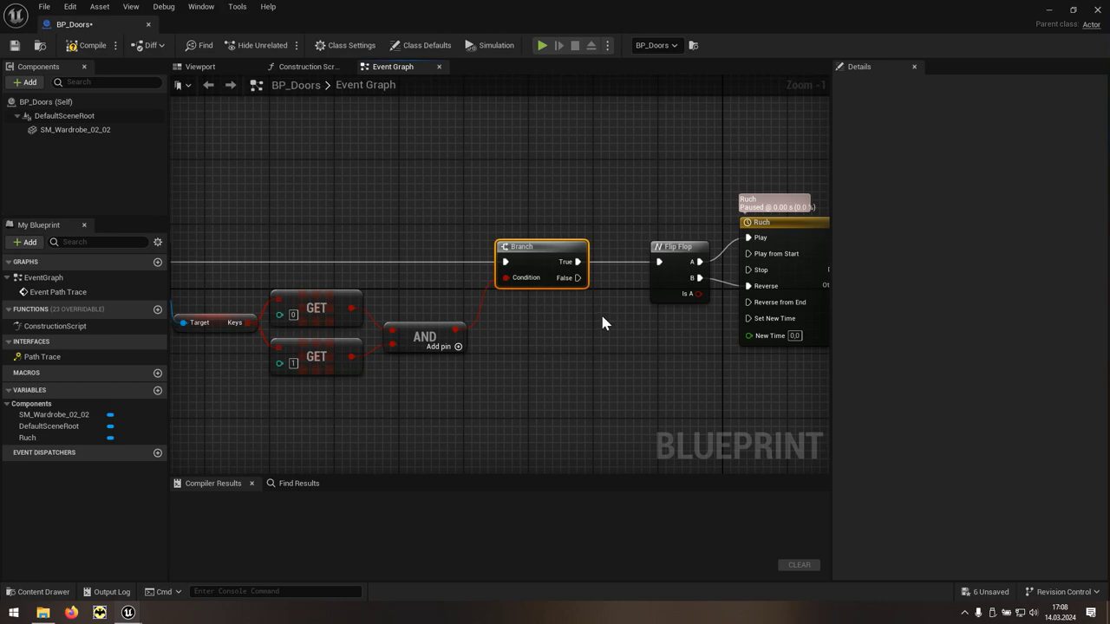
Step: Print 'Szukaj kluczy' from the Branch False output and compile BP_Doors
left_click_drag(582, 287, 579, 283)
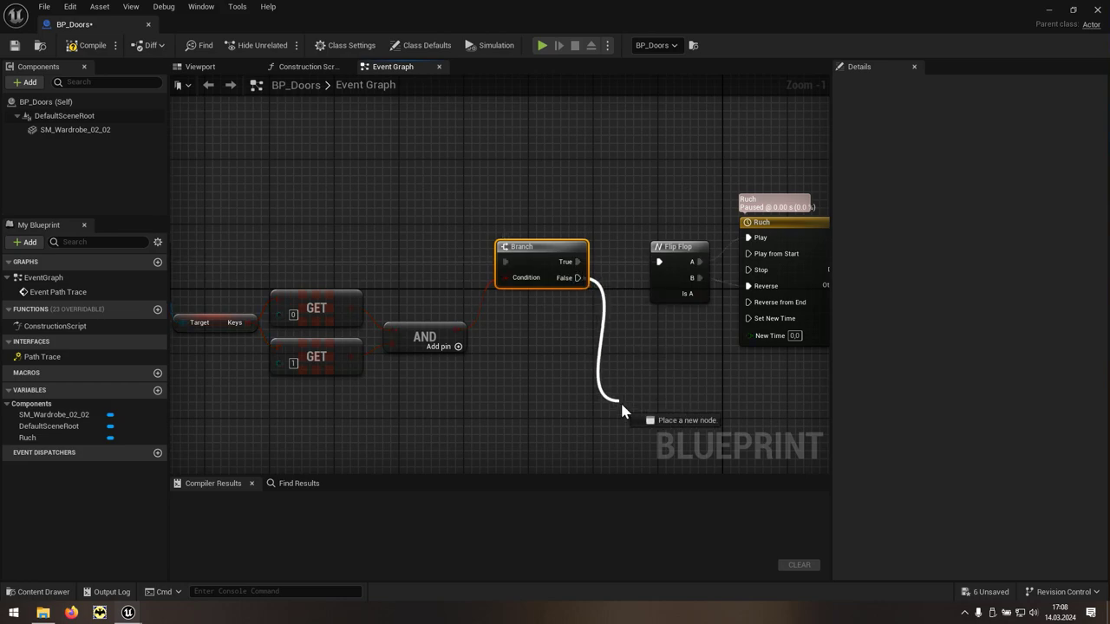
left_click_drag(628, 416, 627, 417)
type("print")
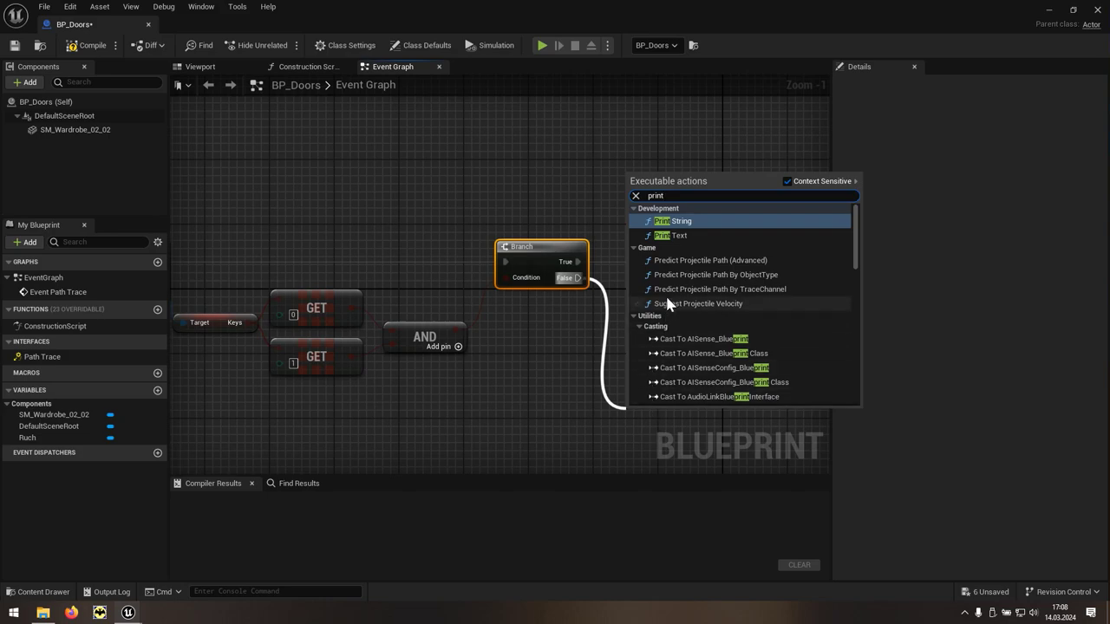
left_click(698, 223)
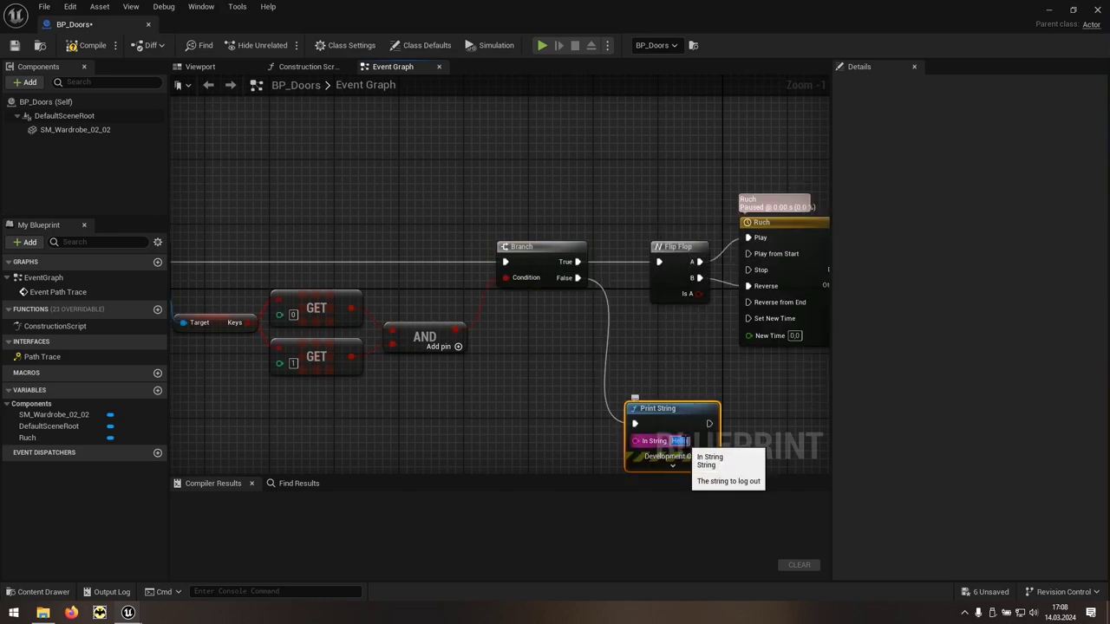
left_click(682, 440)
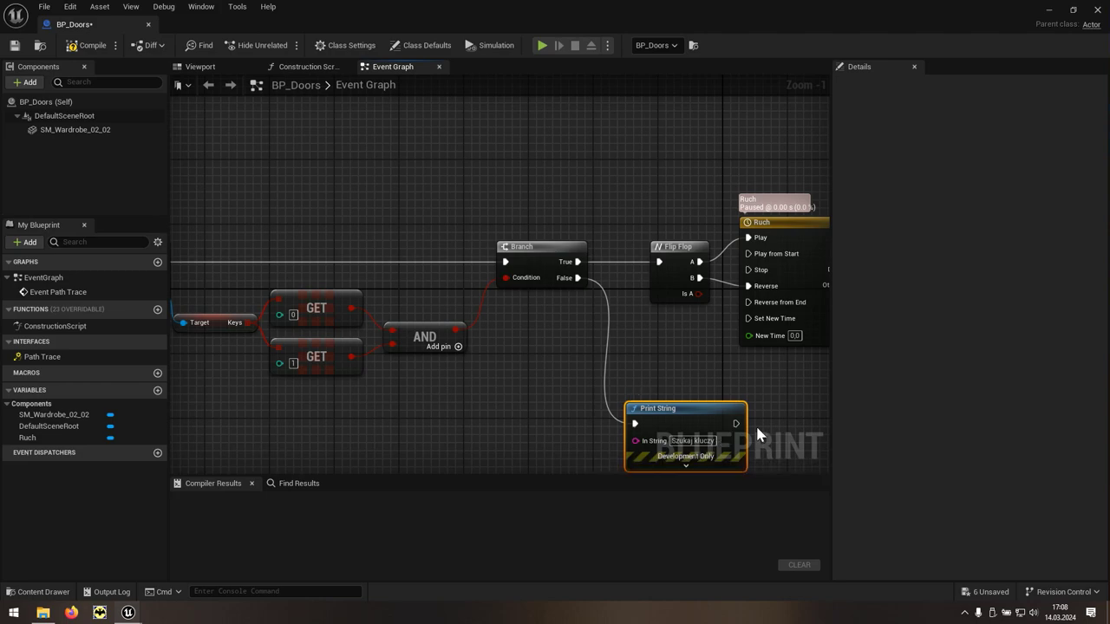
left_click(105, 48)
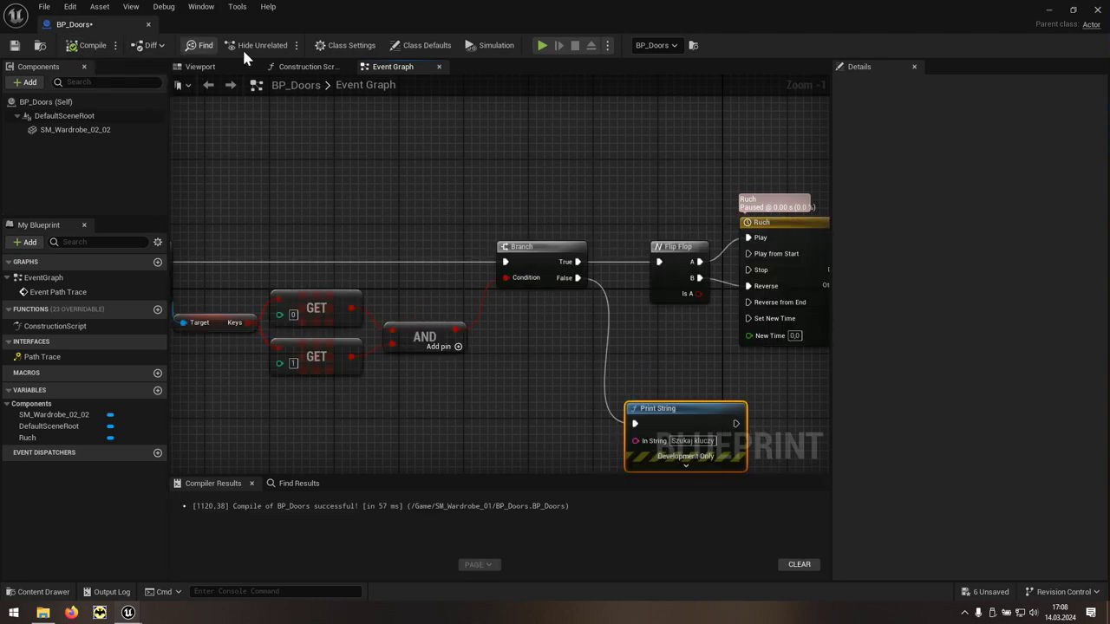
Step: Return to the level, start Play, and take the key from the wardrobe
left_click(1098, 12)
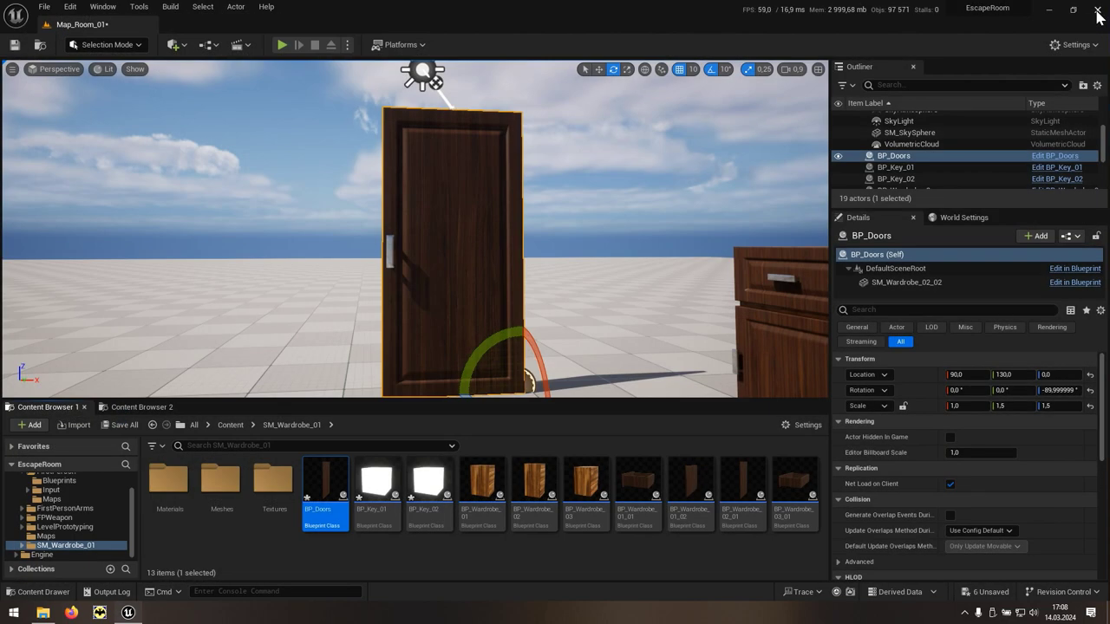
left_click(285, 45)
key("w")
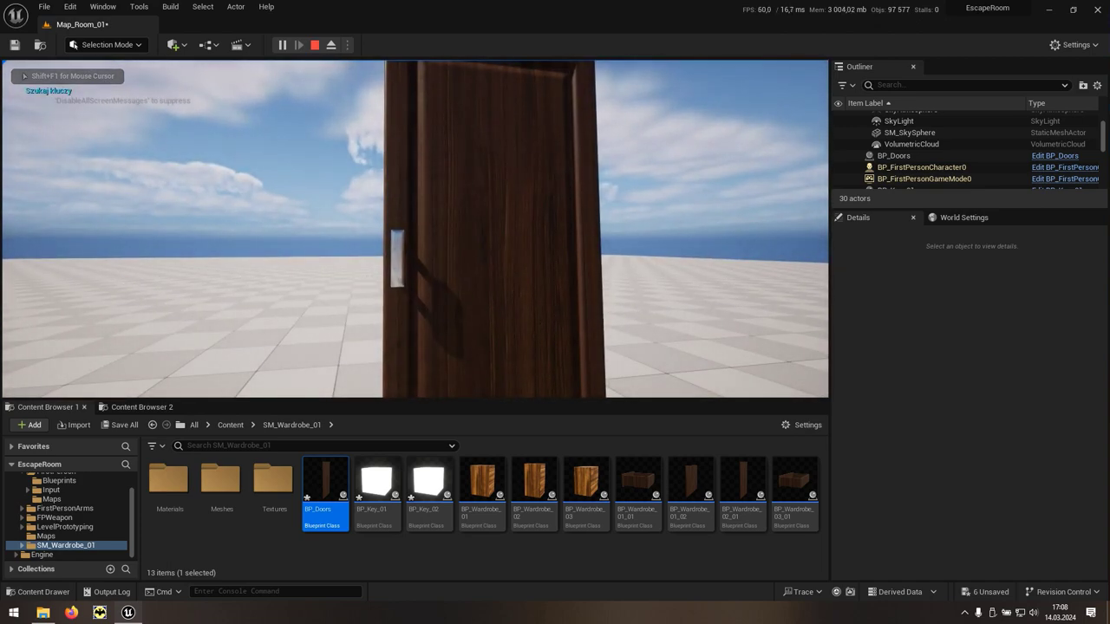
mouse_move(414, 228)
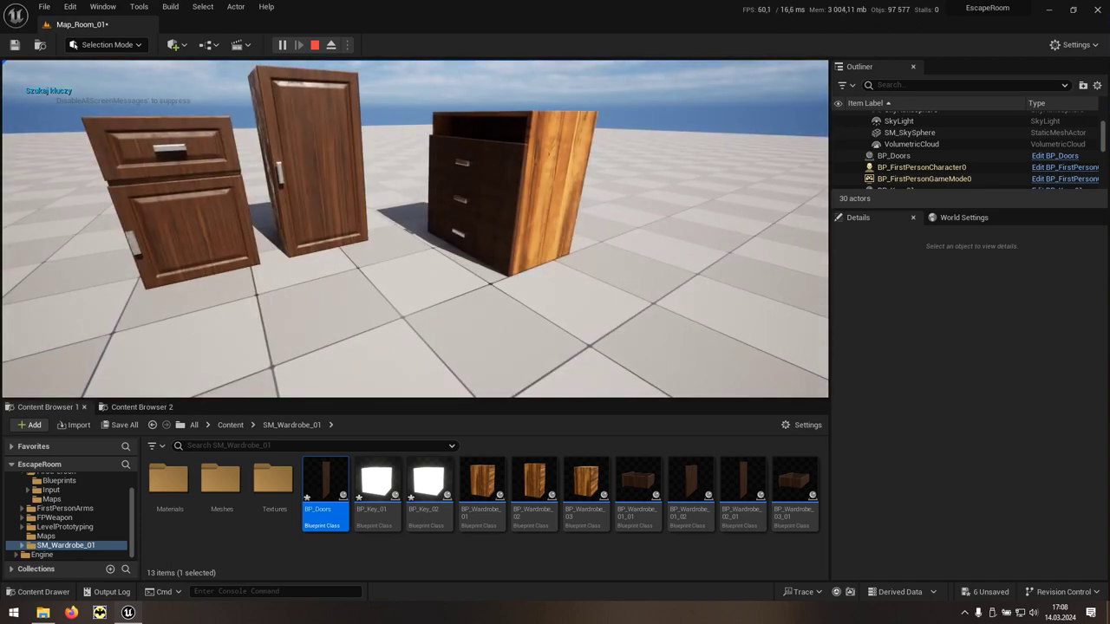
key("w")
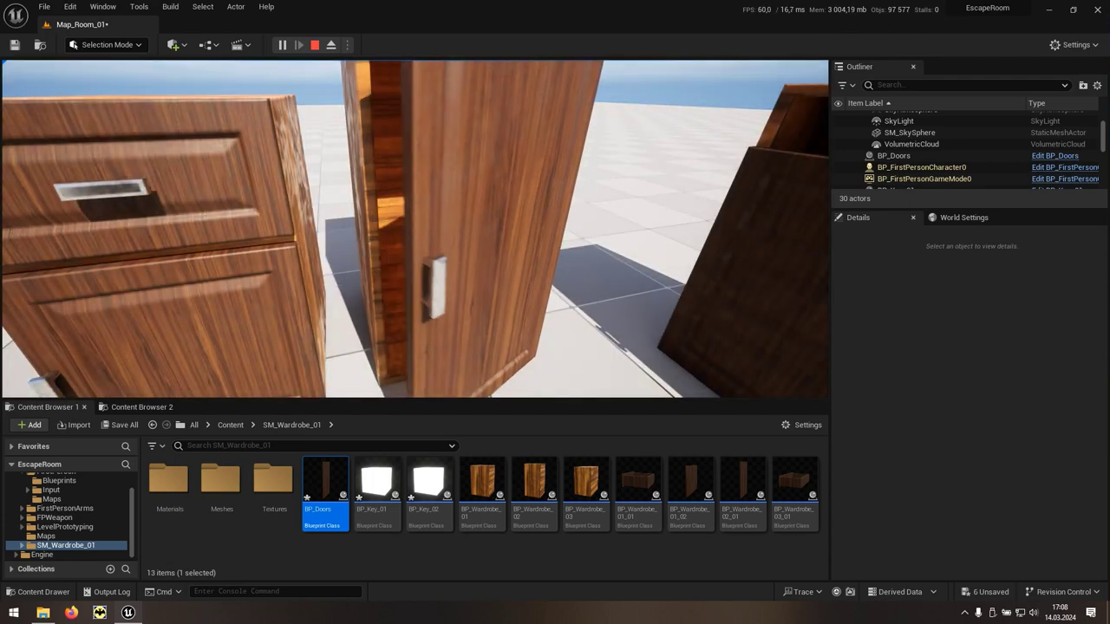
key("e")
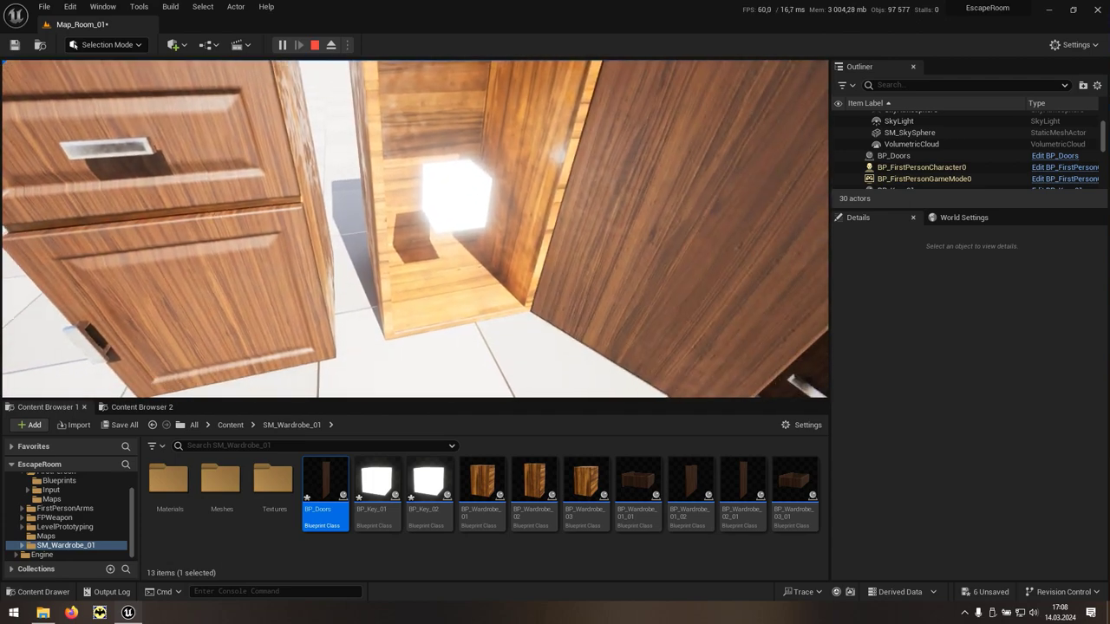
key("w")
key("e")
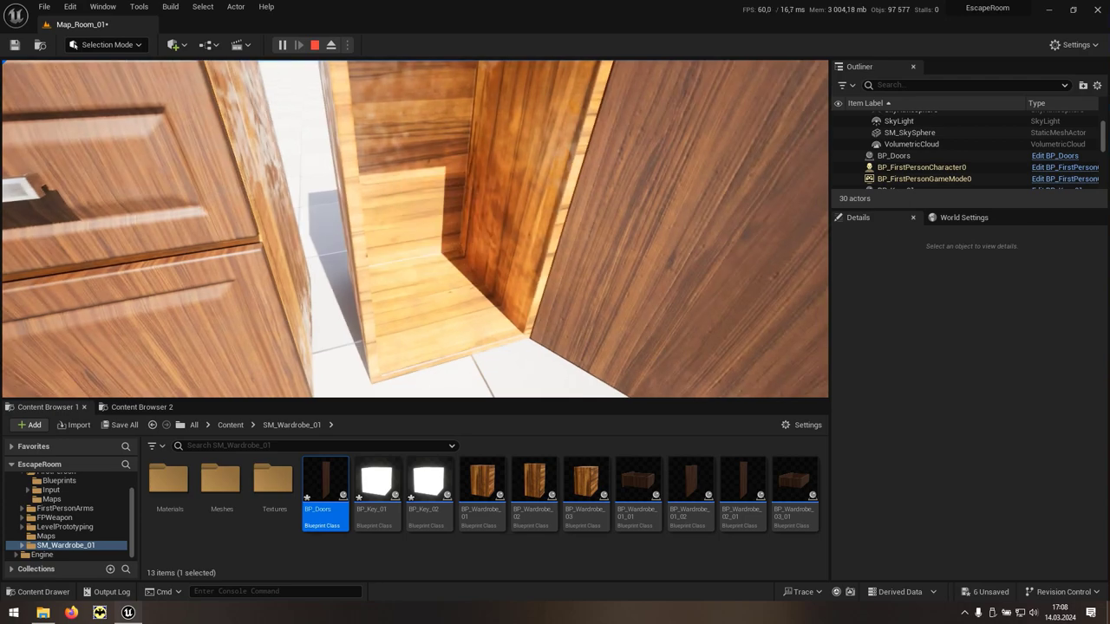
Step: Try the door to get 'Szukaj kluczy', collect the other key, open the door, then stop
key("s")
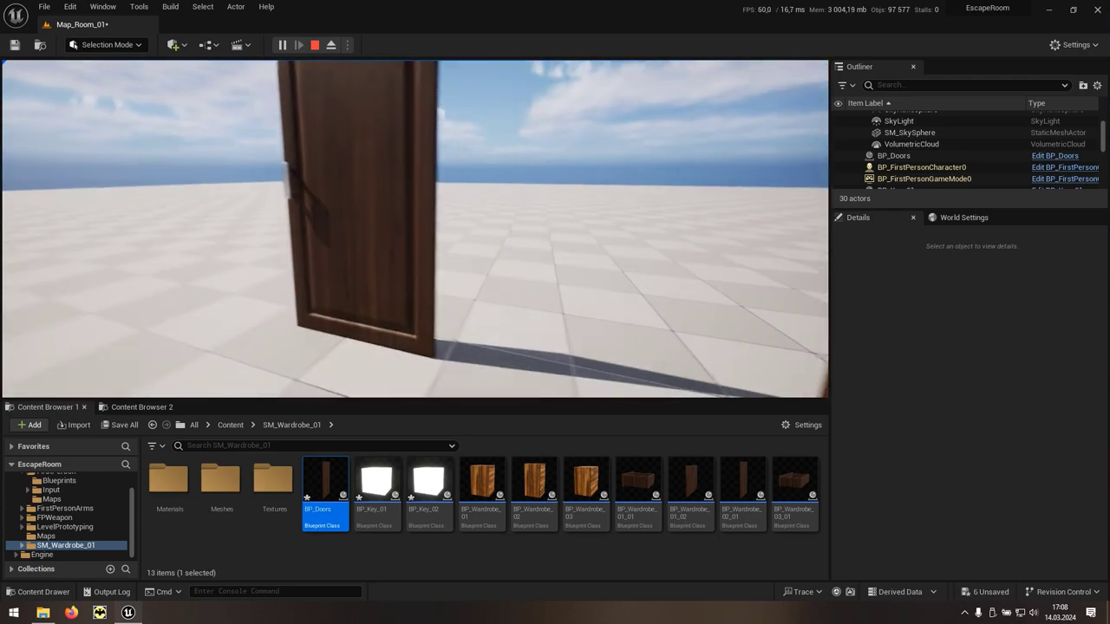
key("w")
key("e")
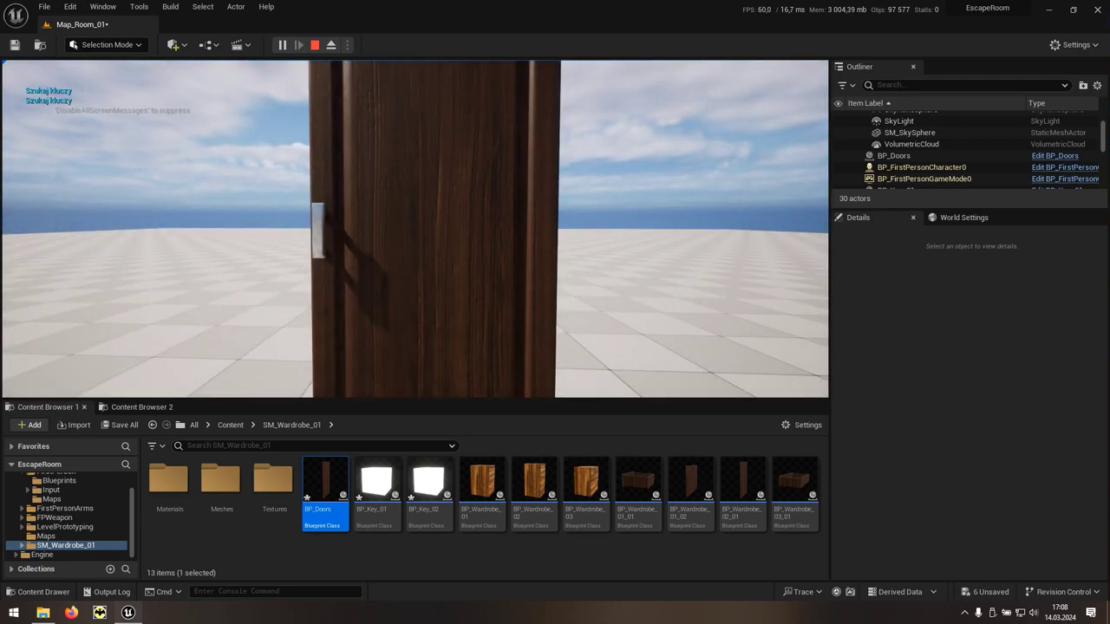
key("w")
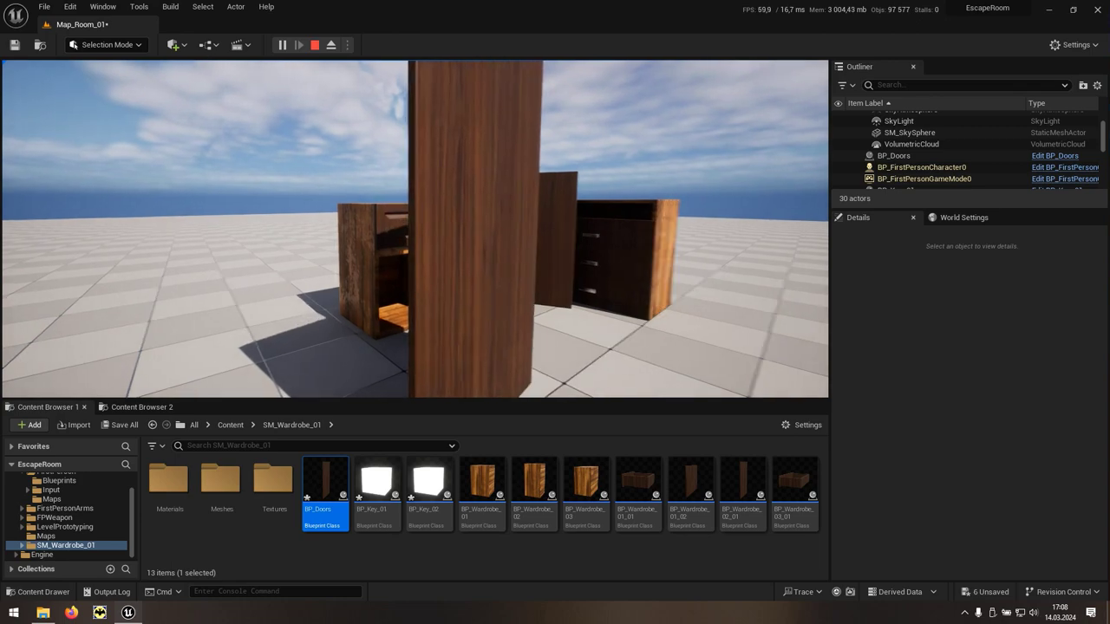
key("e")
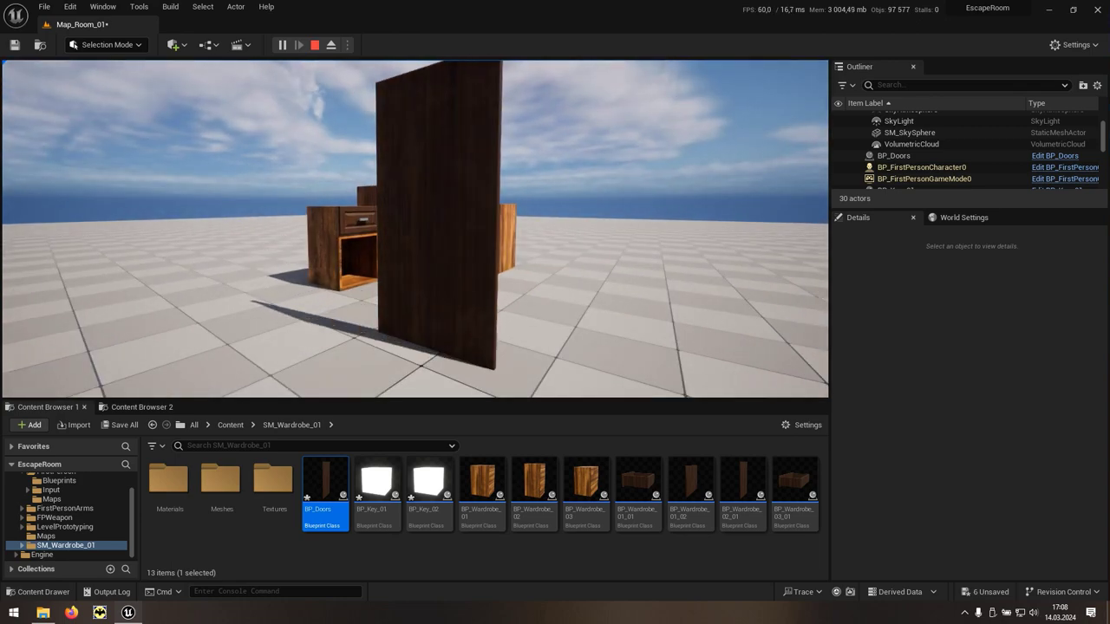
key("Escape")
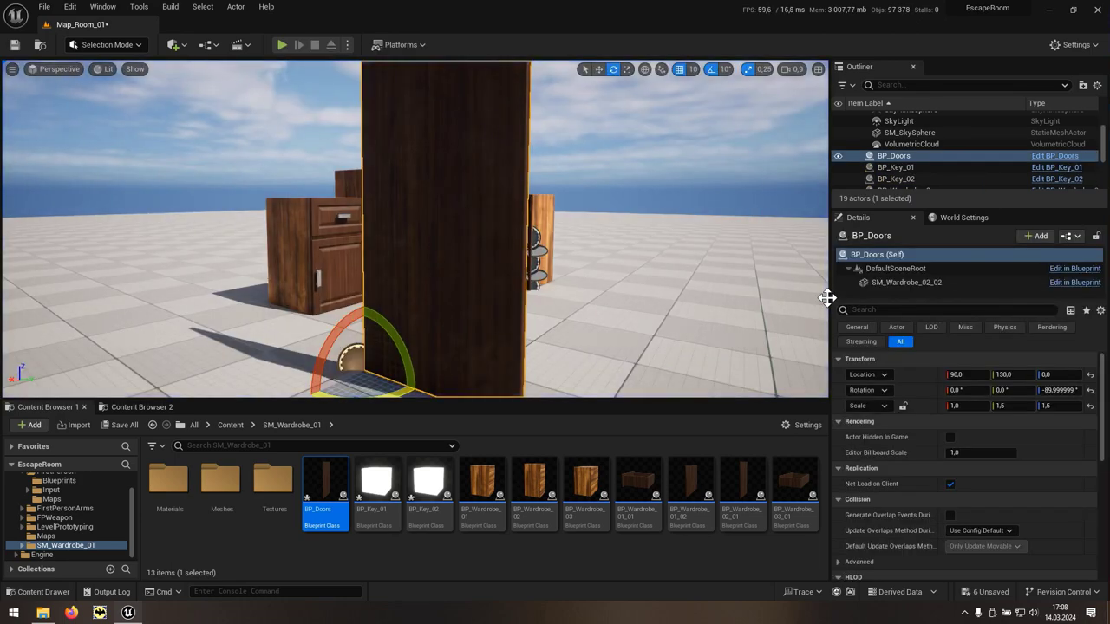